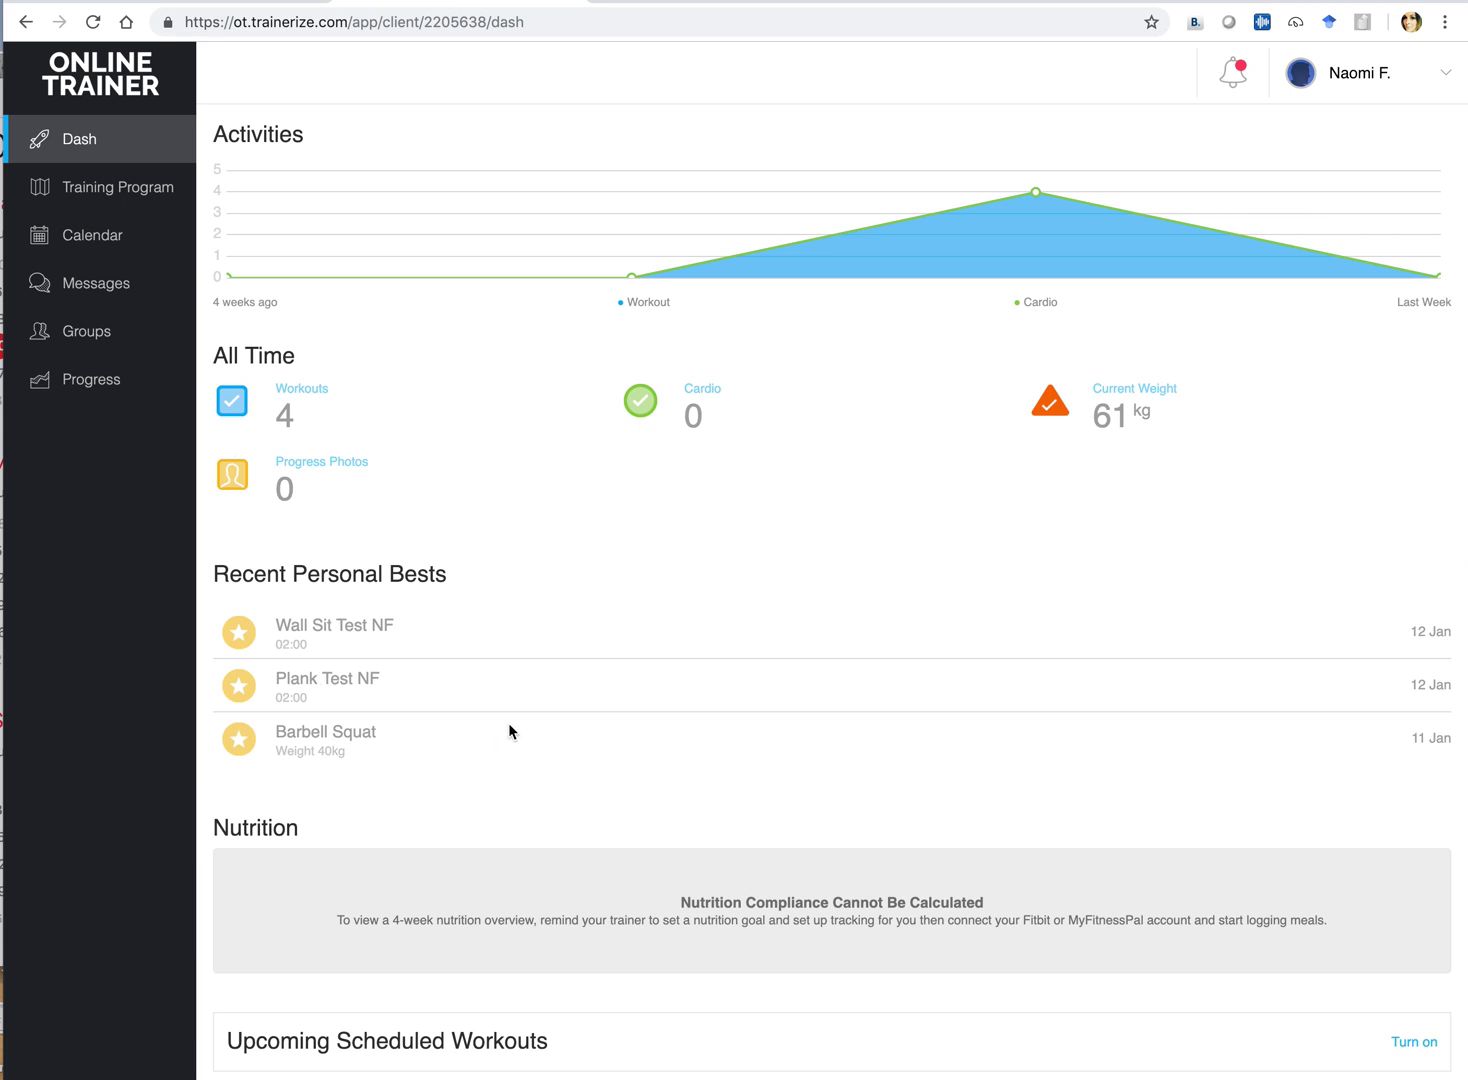
Scroll the nutrition note and briefly highlight the word MyFitnessPal
scroll(927, 695, down, 1)
scroll(927, 695, up, 1)
double_click(1073, 920)
click(1048, 922)
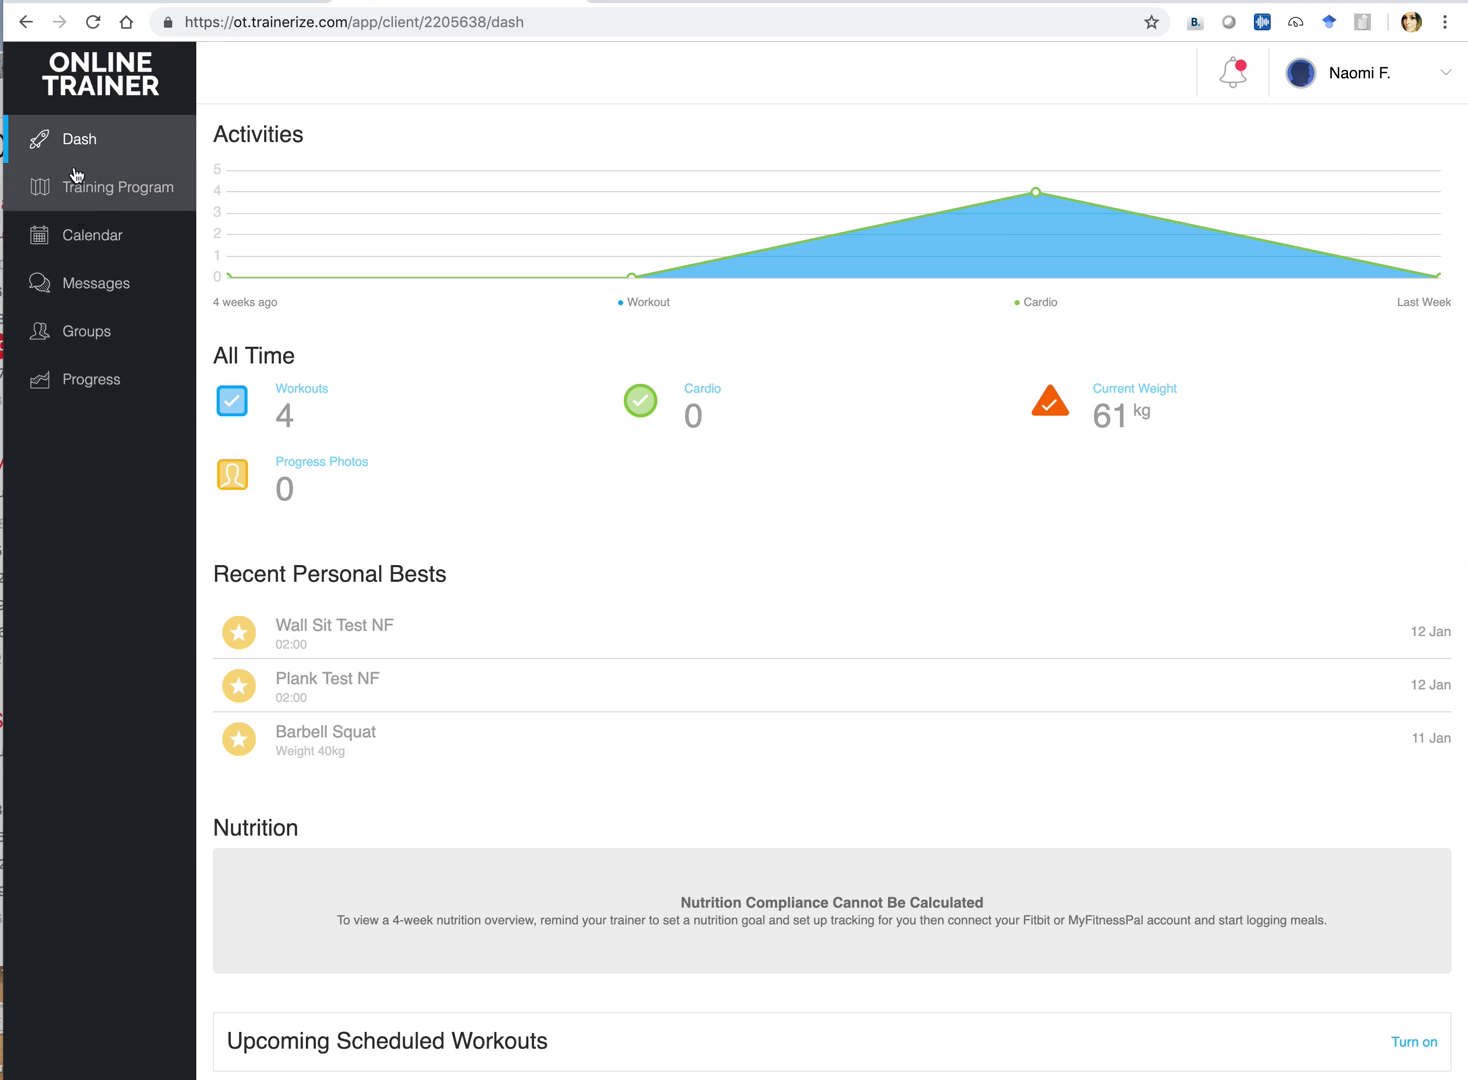
Preview the 1km walk/run test and 4 x 4 workouts in the Gym Intermediate Program
click(83, 195)
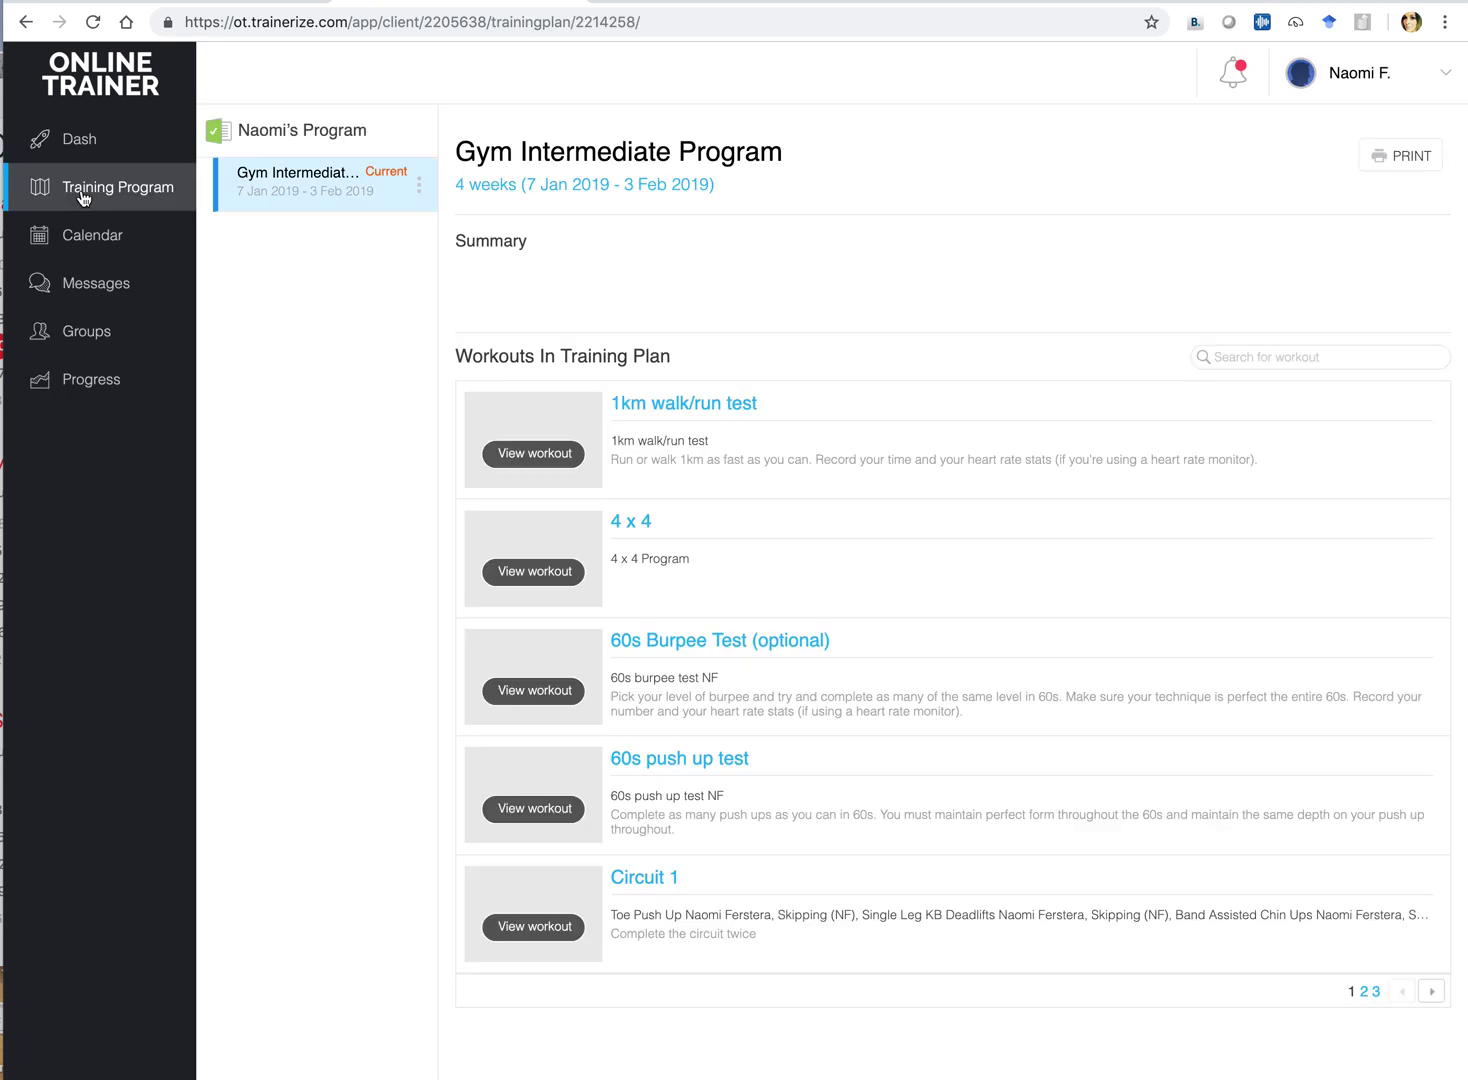
click(697, 407)
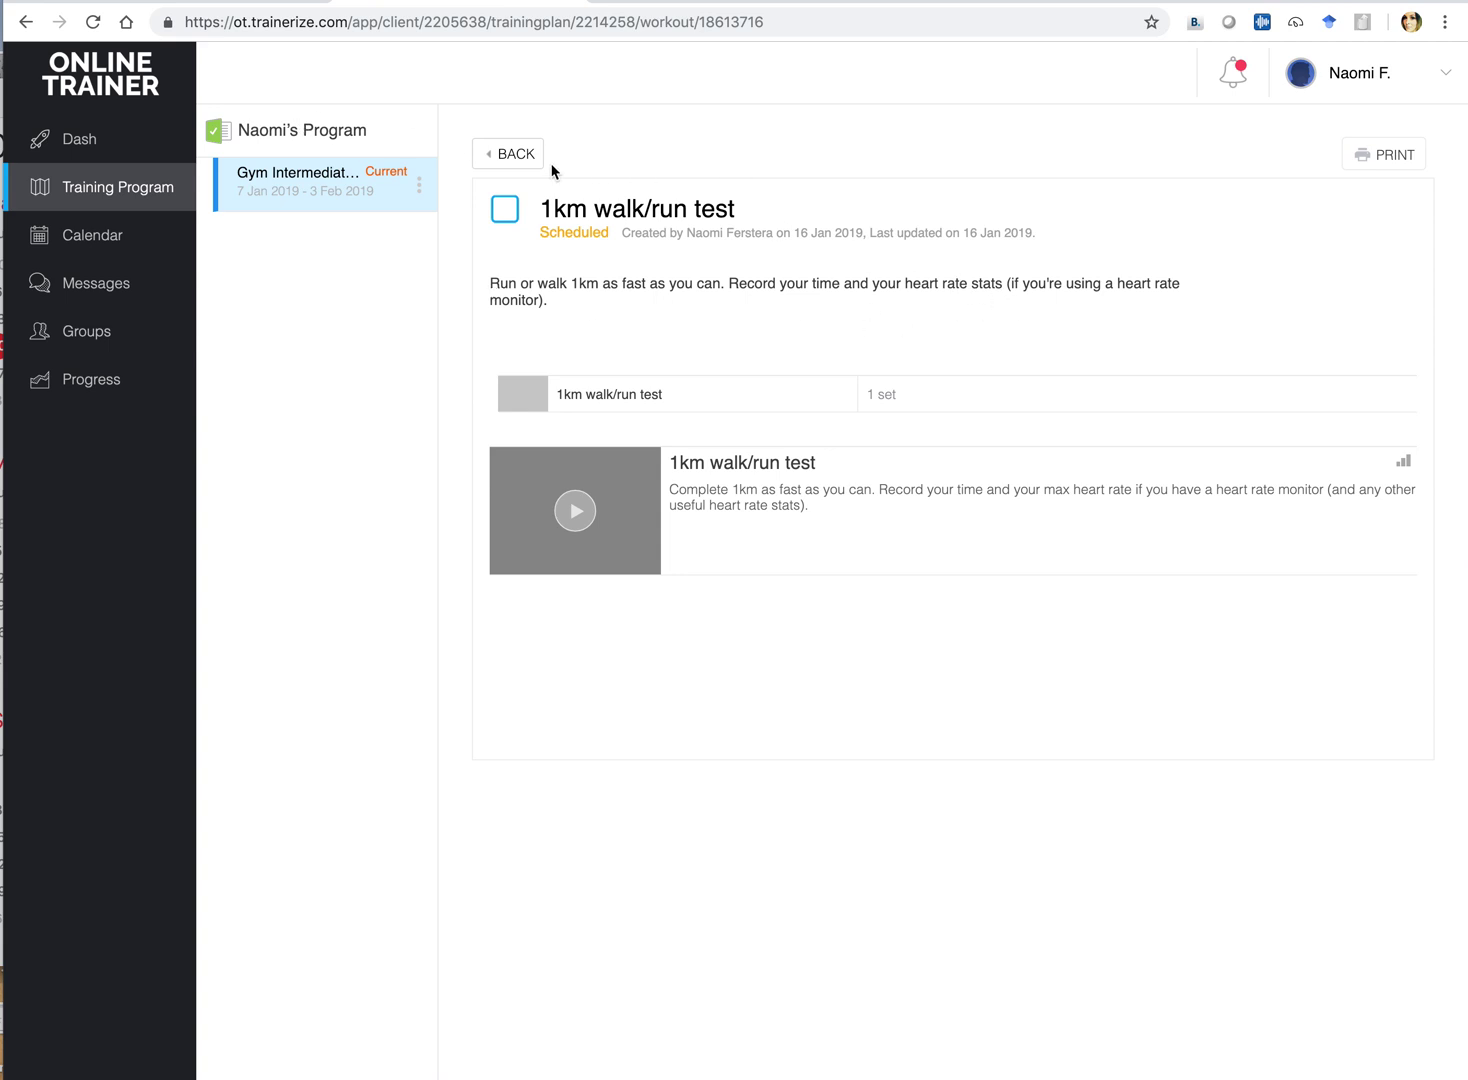
click(514, 160)
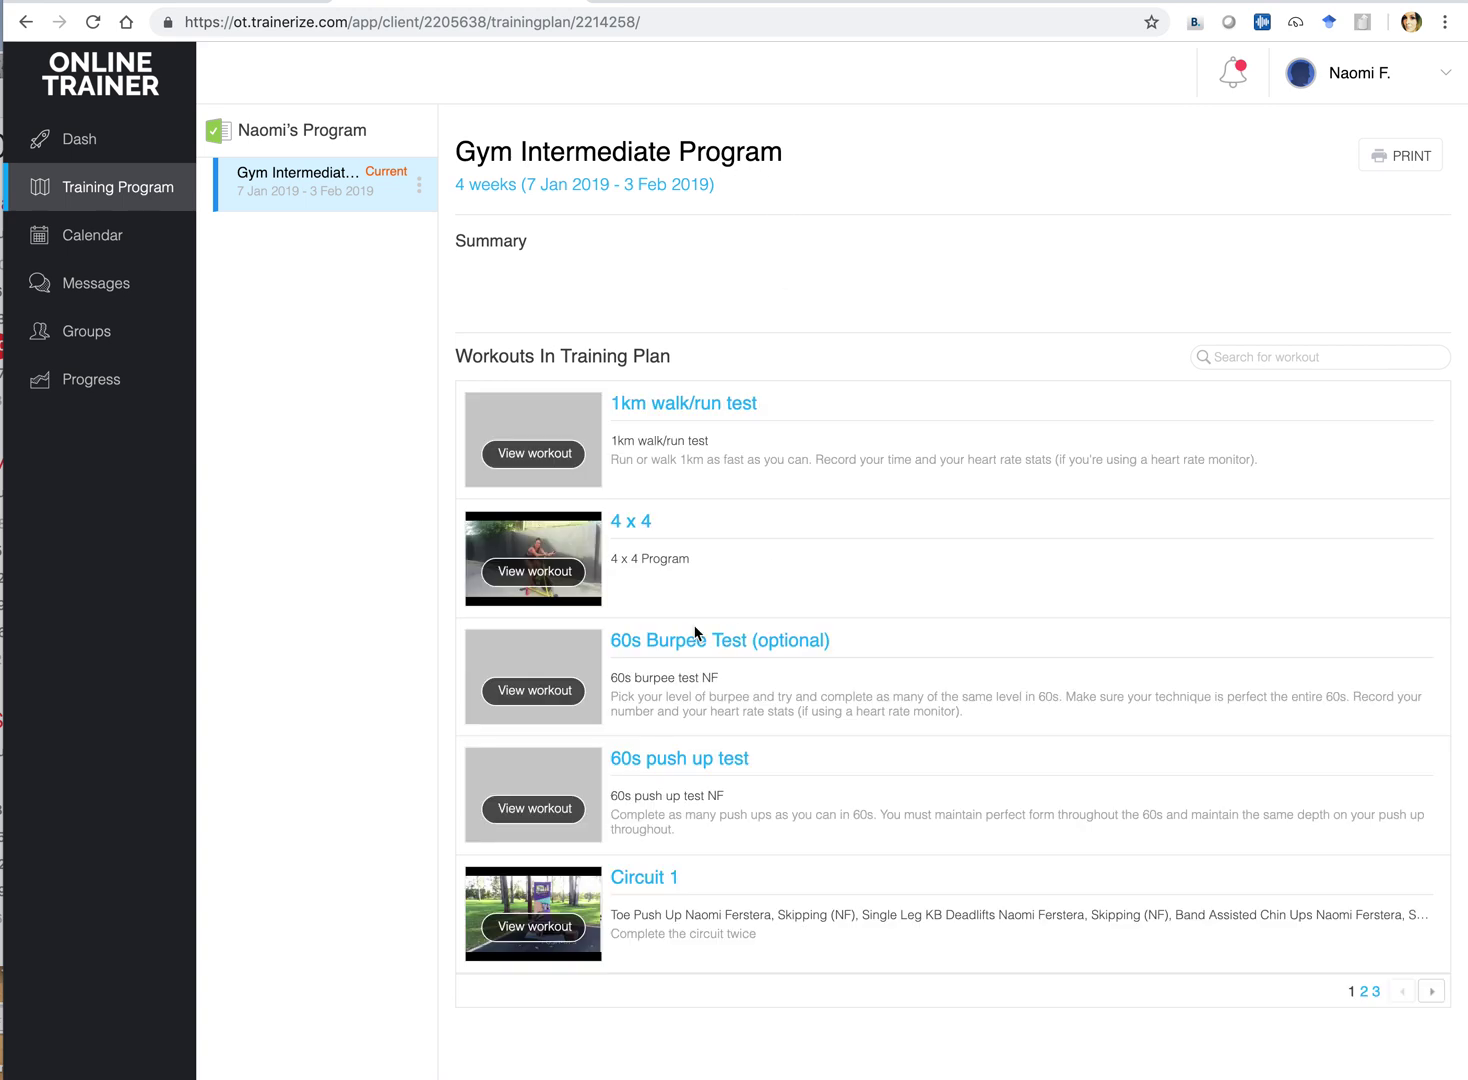
click(632, 521)
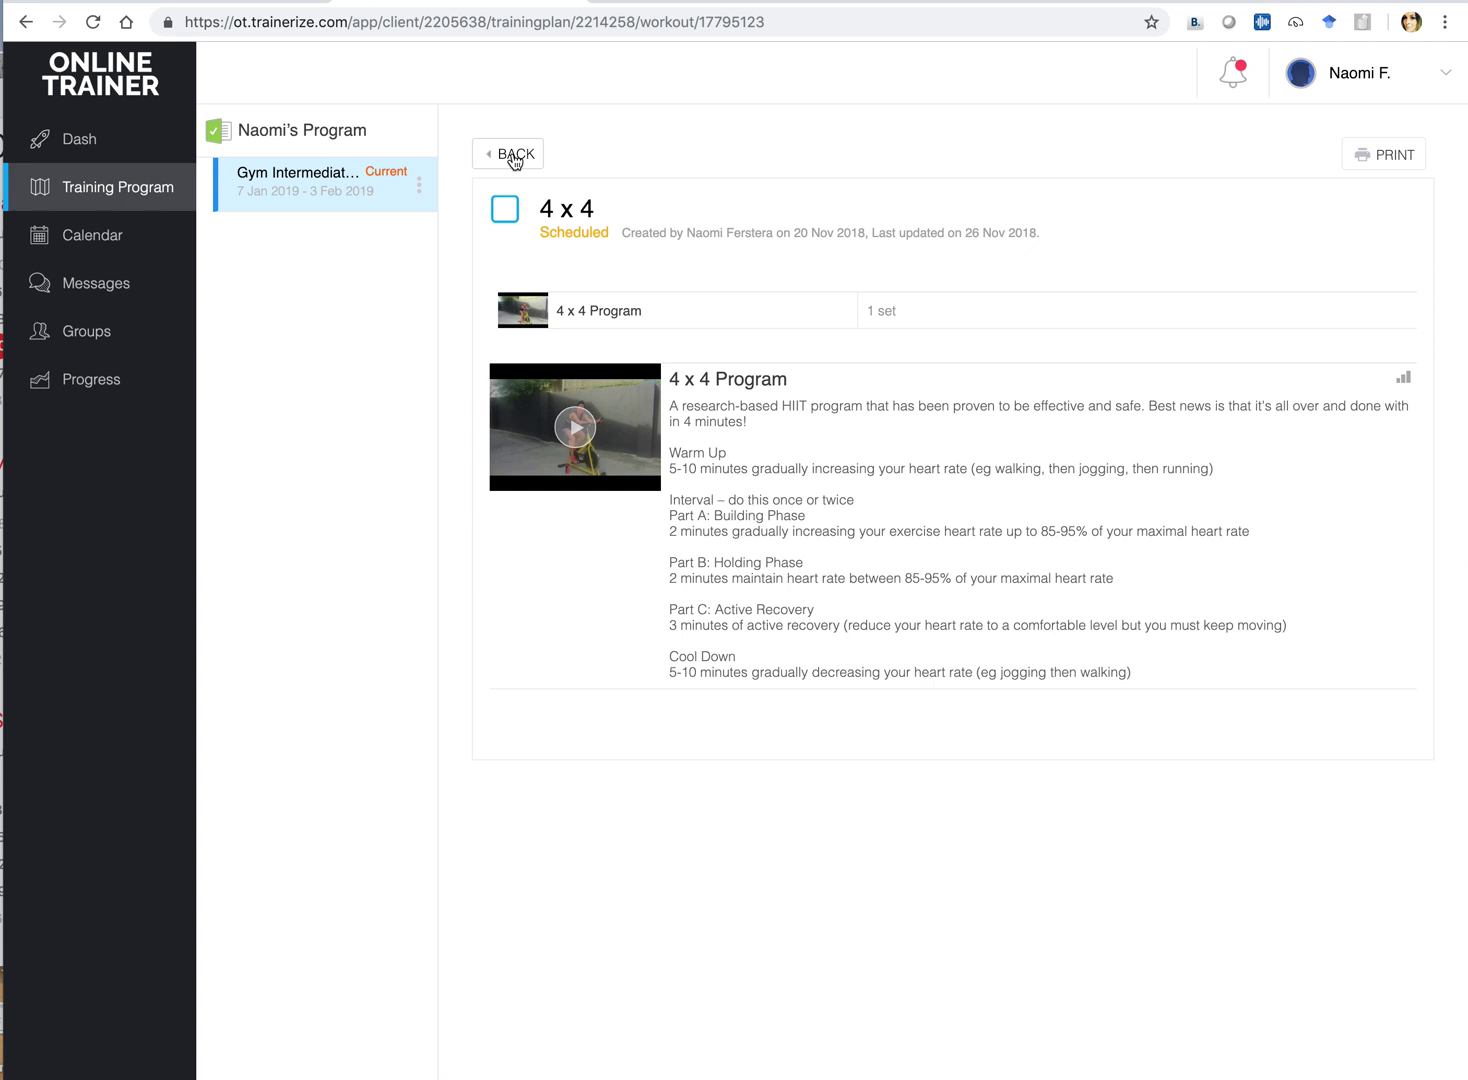
click(514, 158)
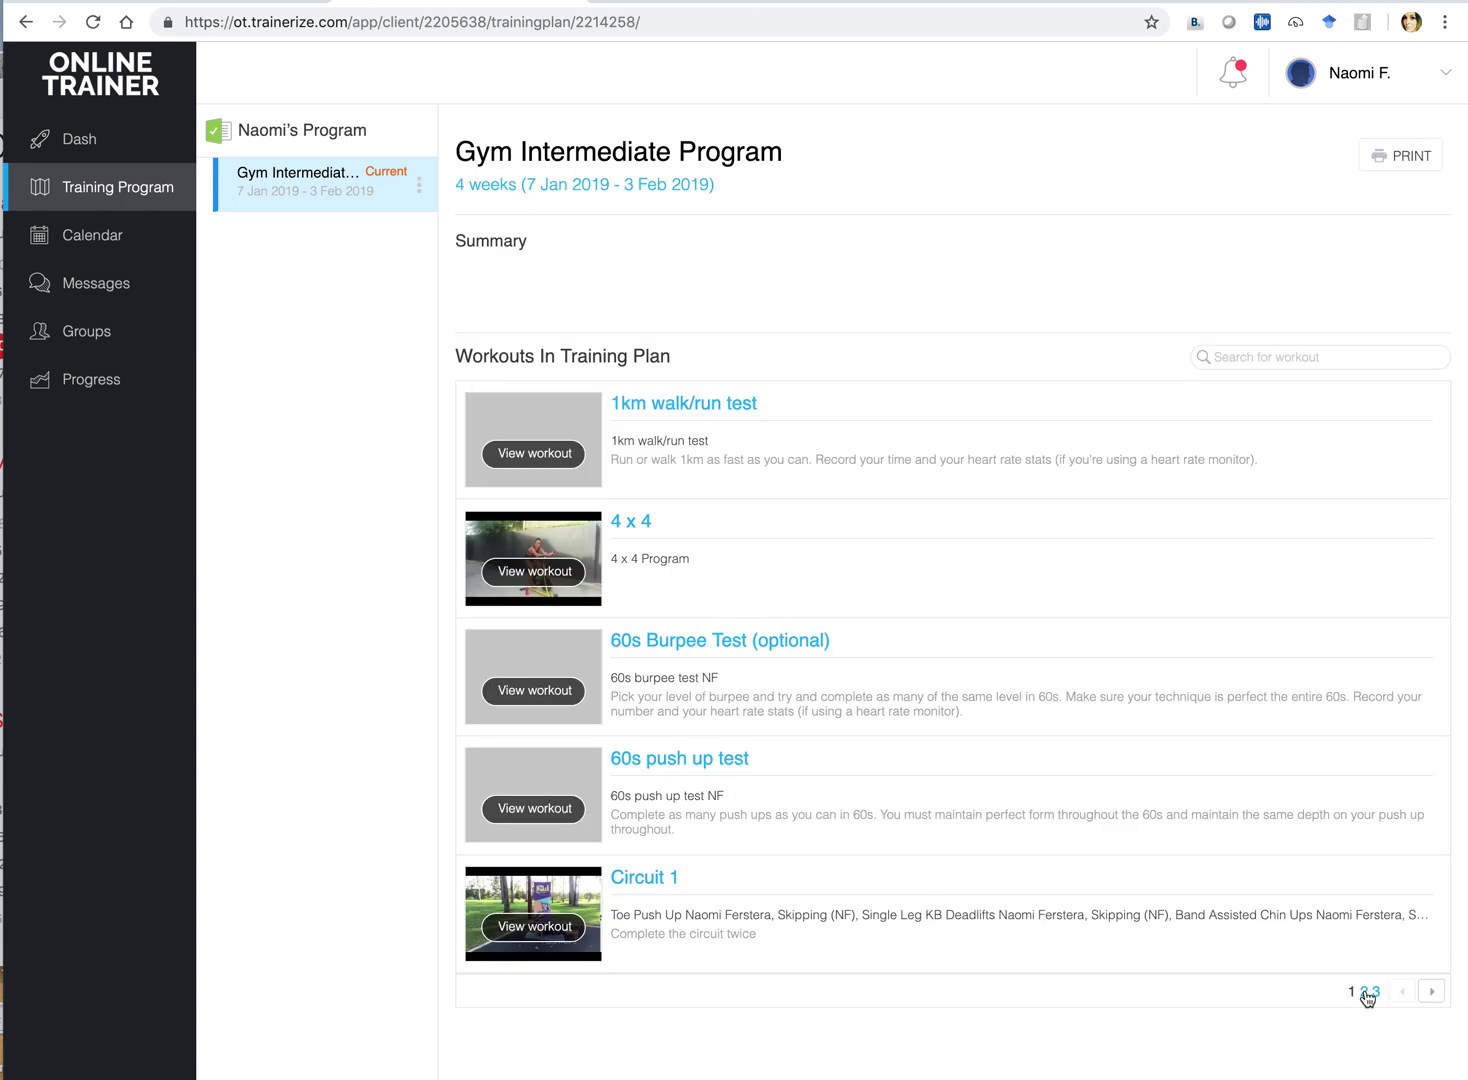
Go to page 2 of the program's workouts, listing Glute Priming through Plank Test
click(1432, 993)
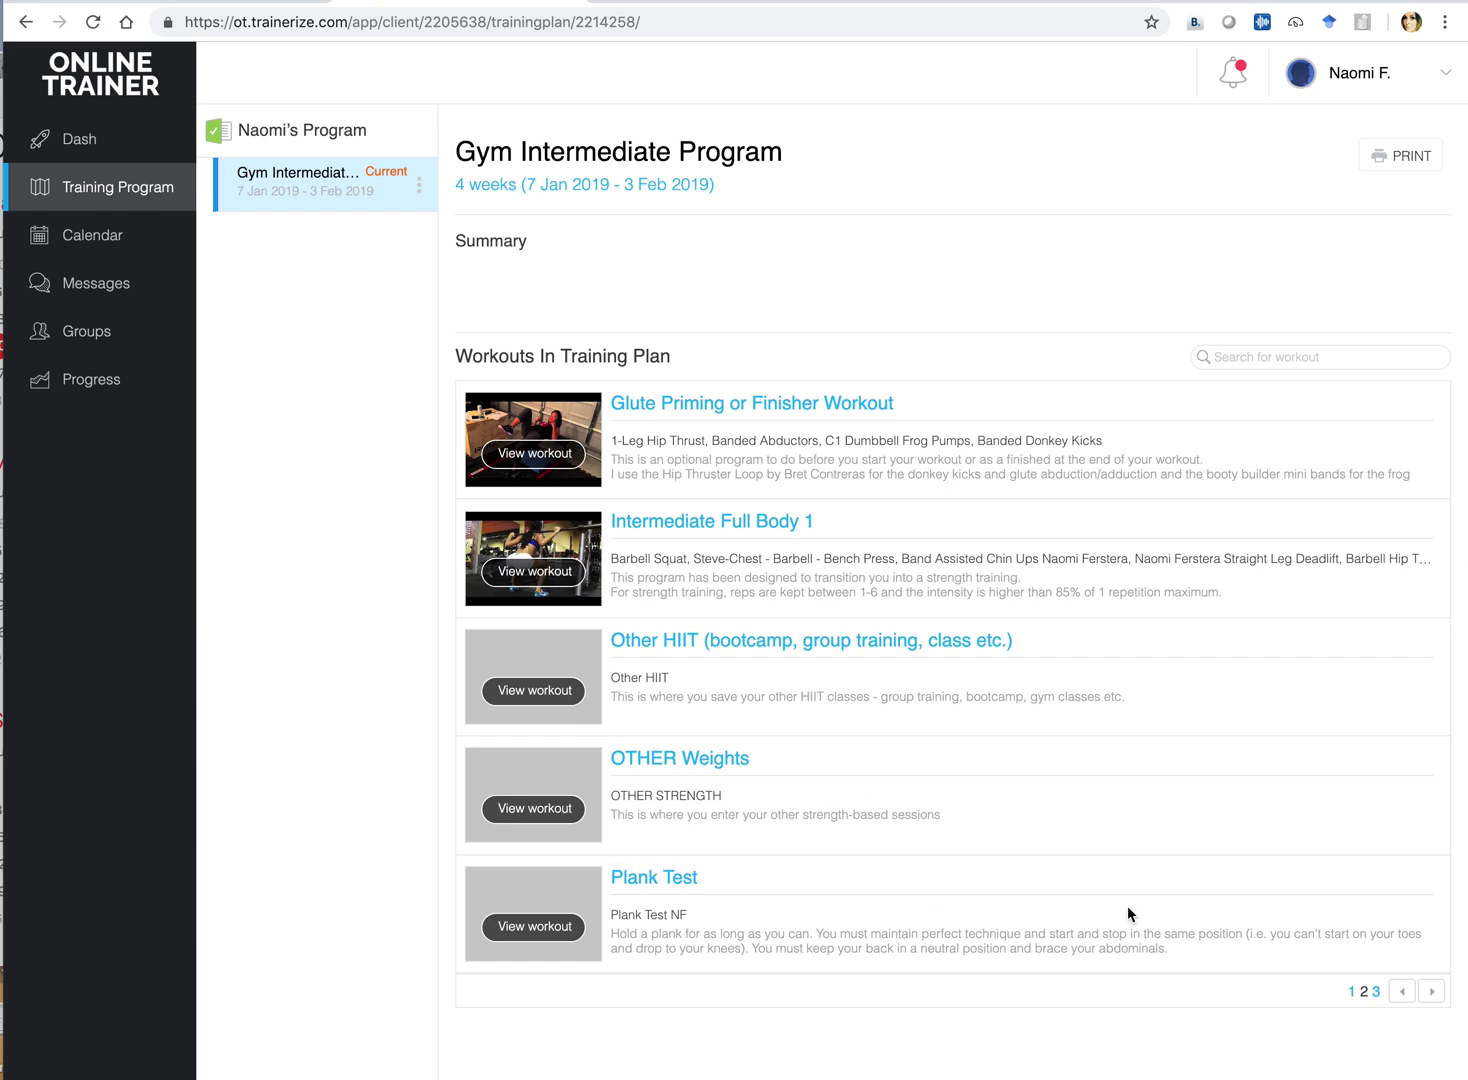
Scroll through the Glute Priming or Finisher Workout's exercises, then go back to the program
click(735, 407)
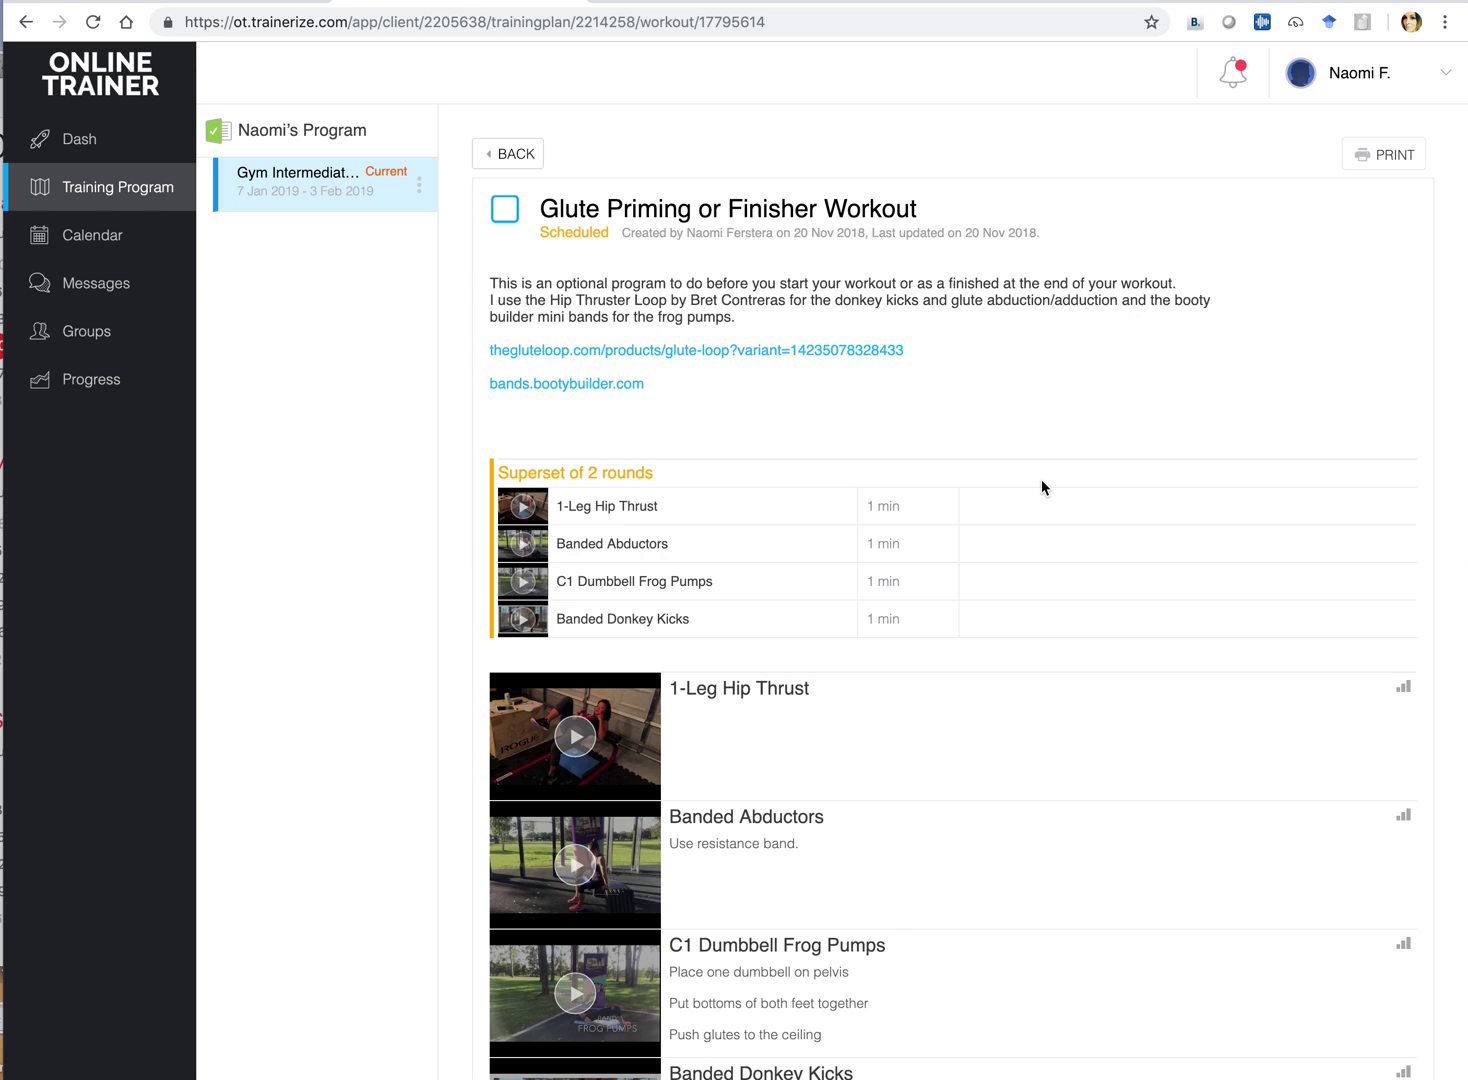
scroll(1070, 464, down, 3)
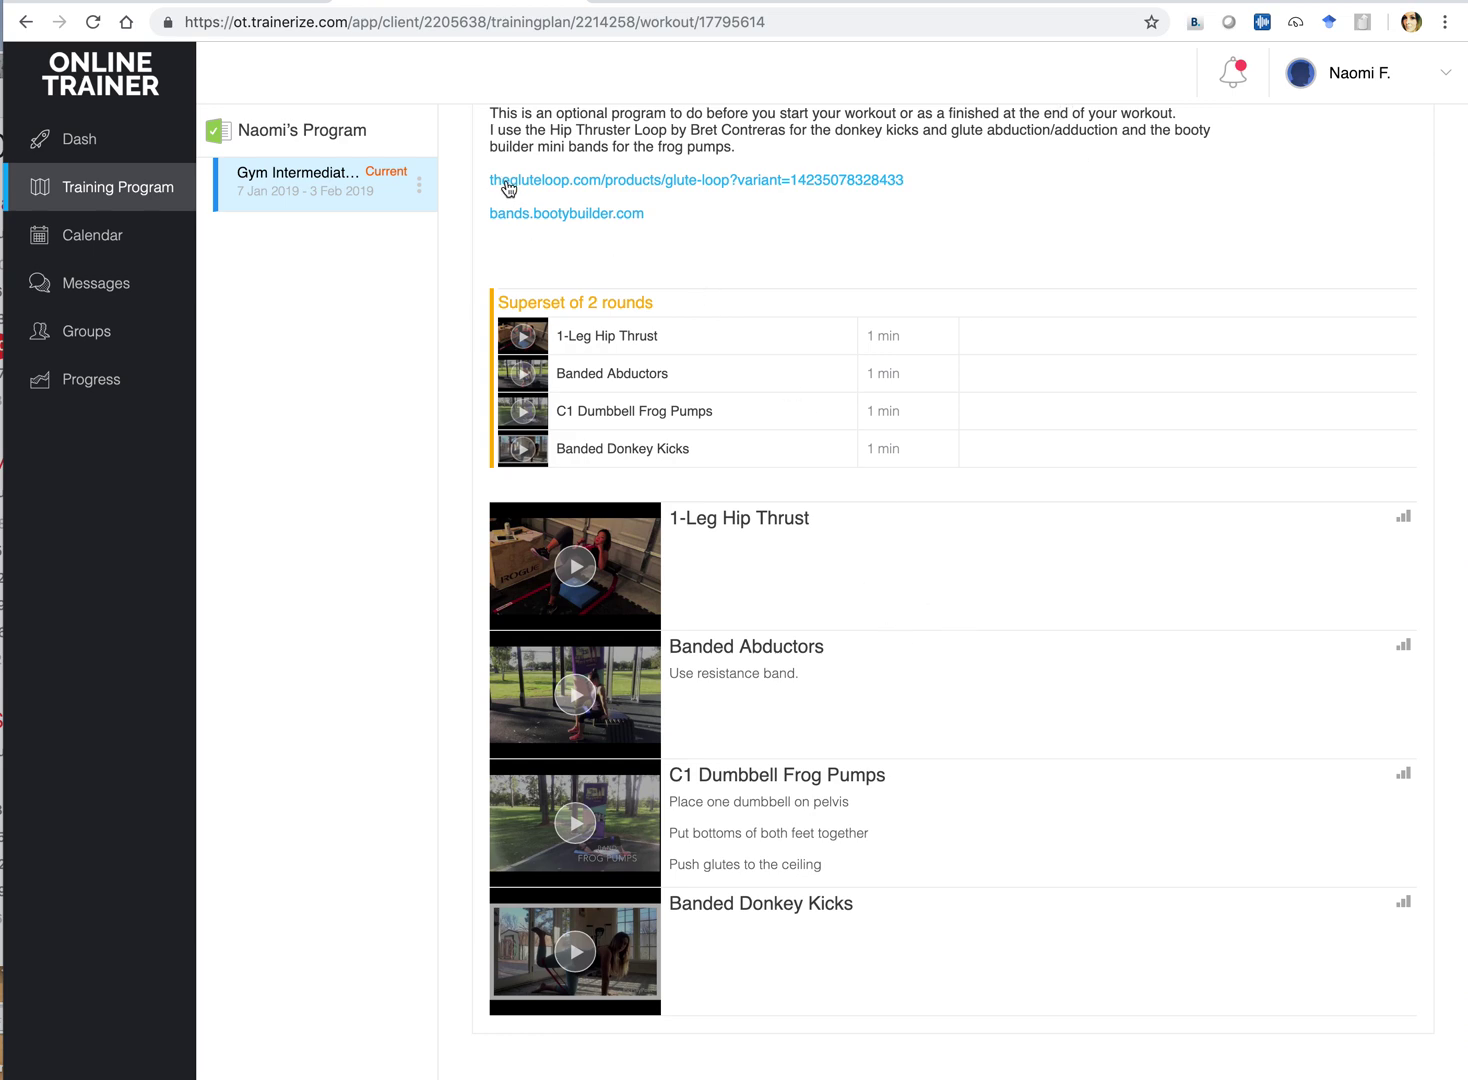
scroll(946, 194, down, 1)
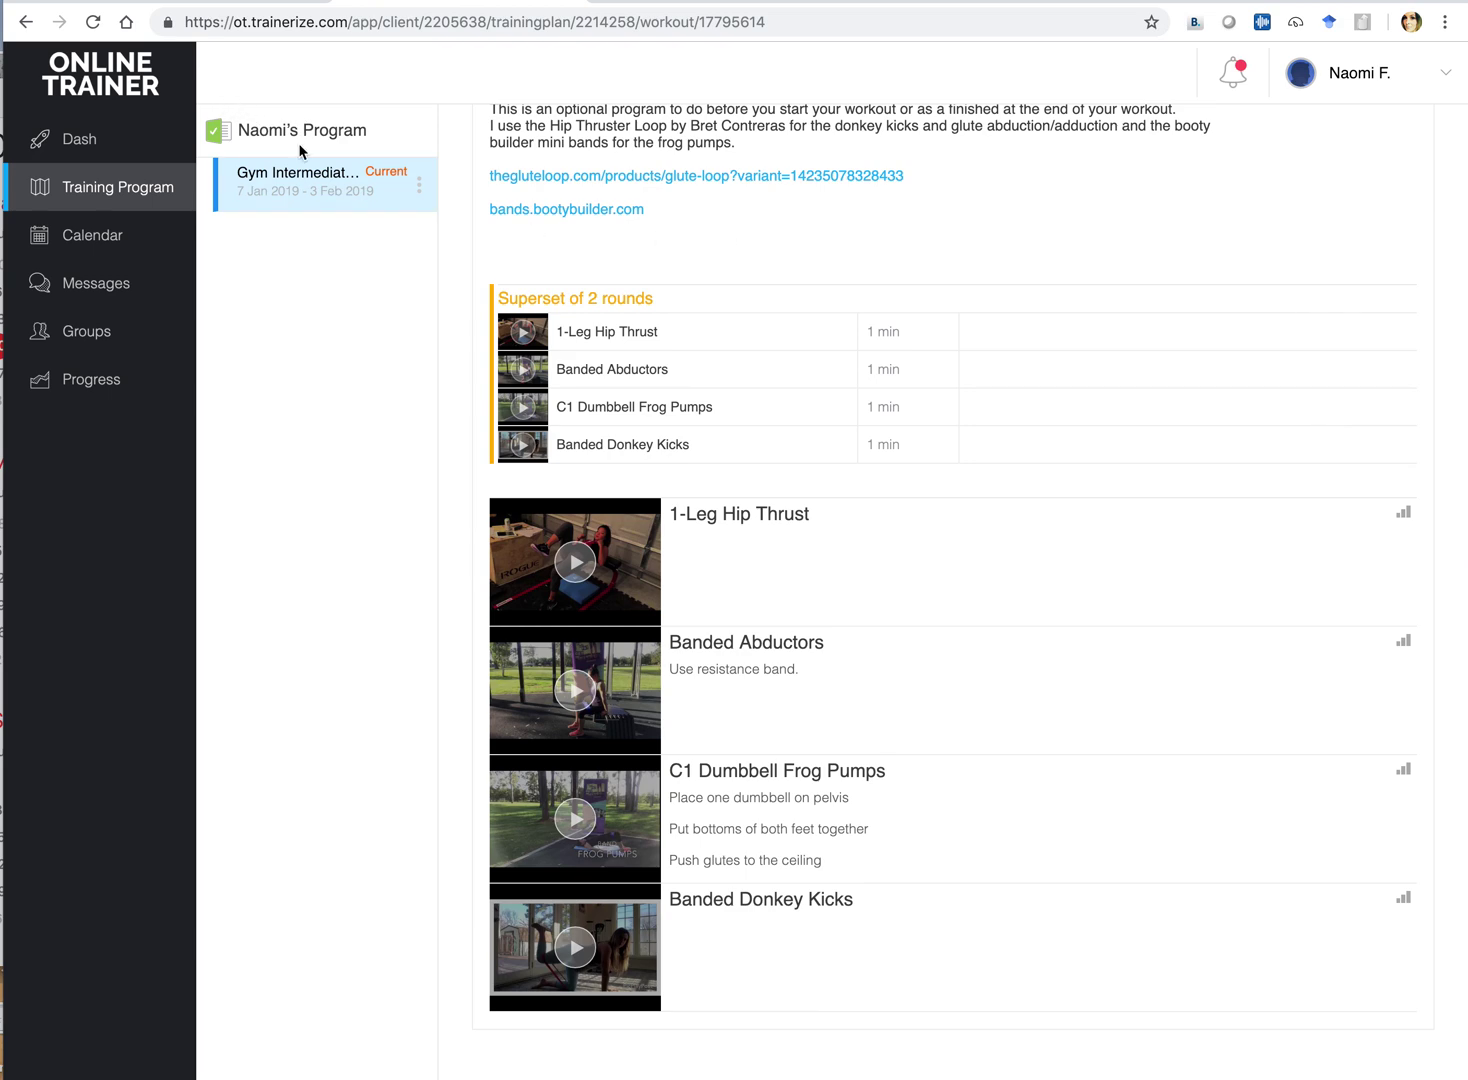
scroll(480, 140, up, 3)
click(501, 113)
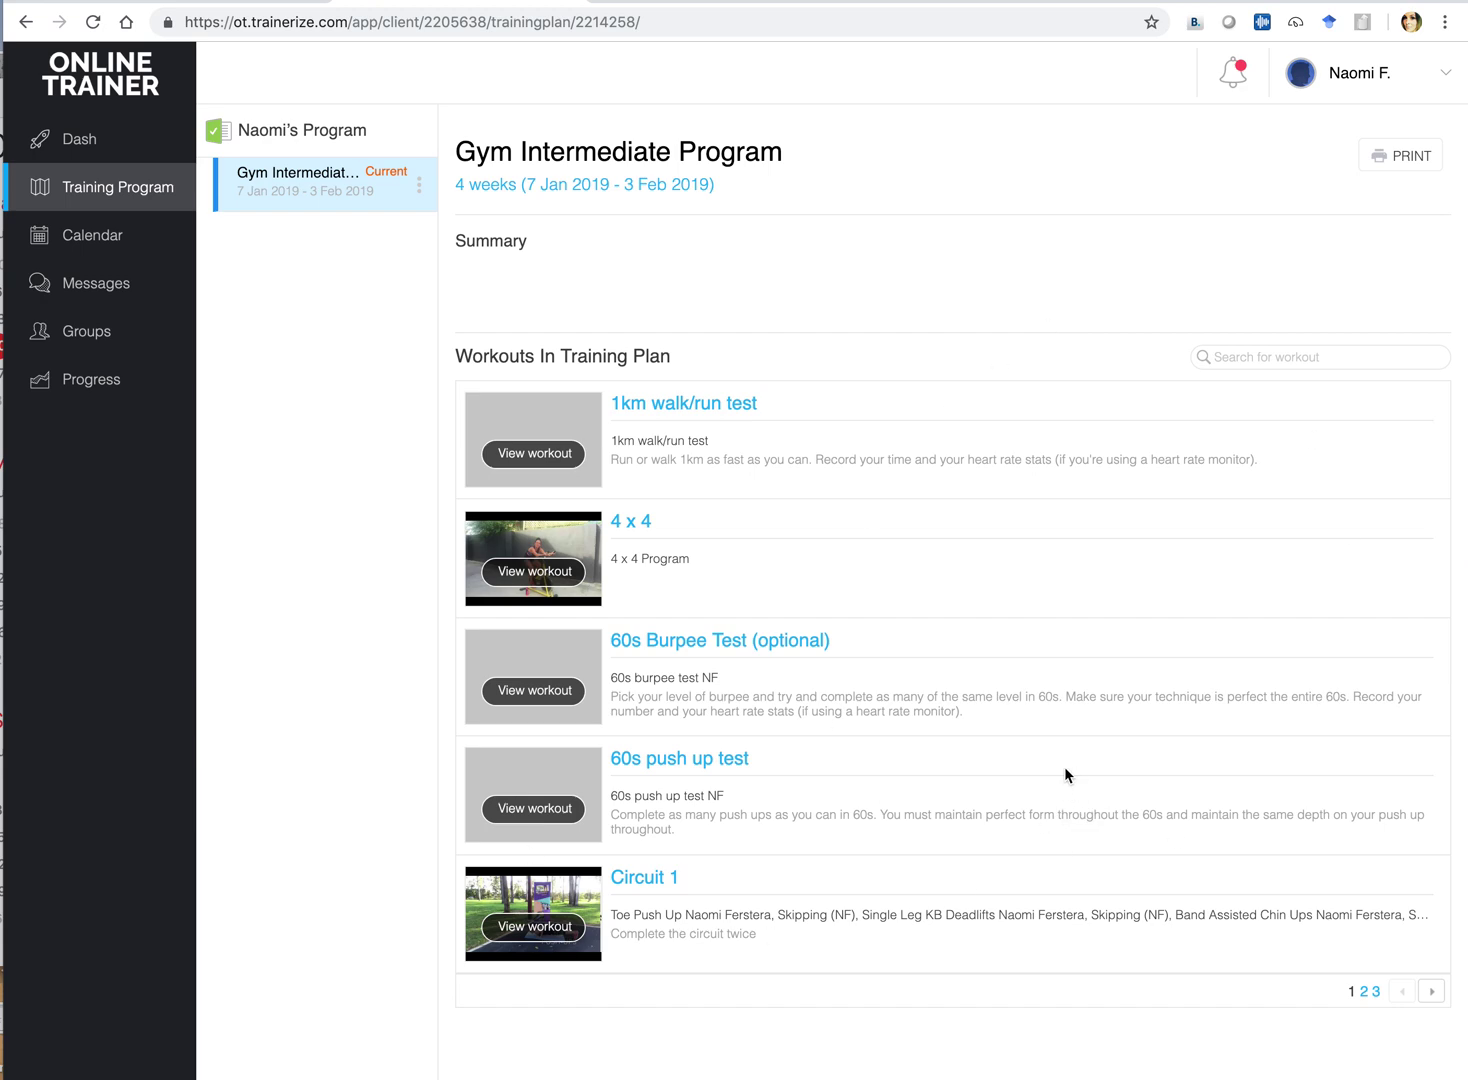
Schedule the Intermediate Full Body 1 workout on 8 January 2019 in the client calendar
click(85, 240)
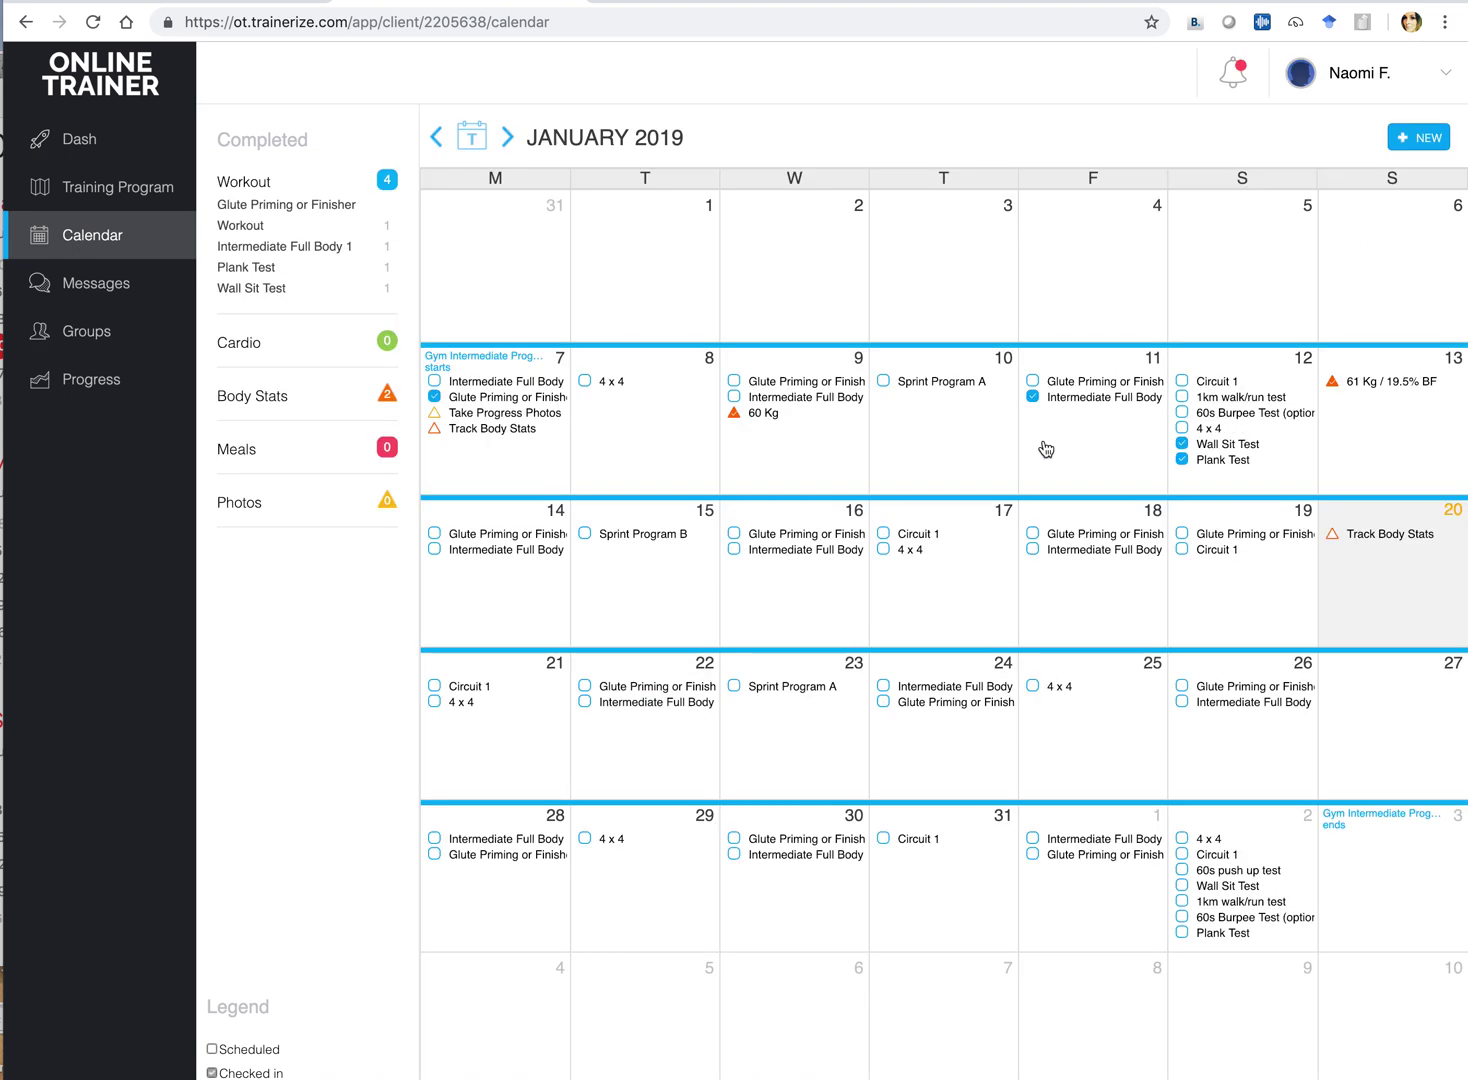
click(621, 450)
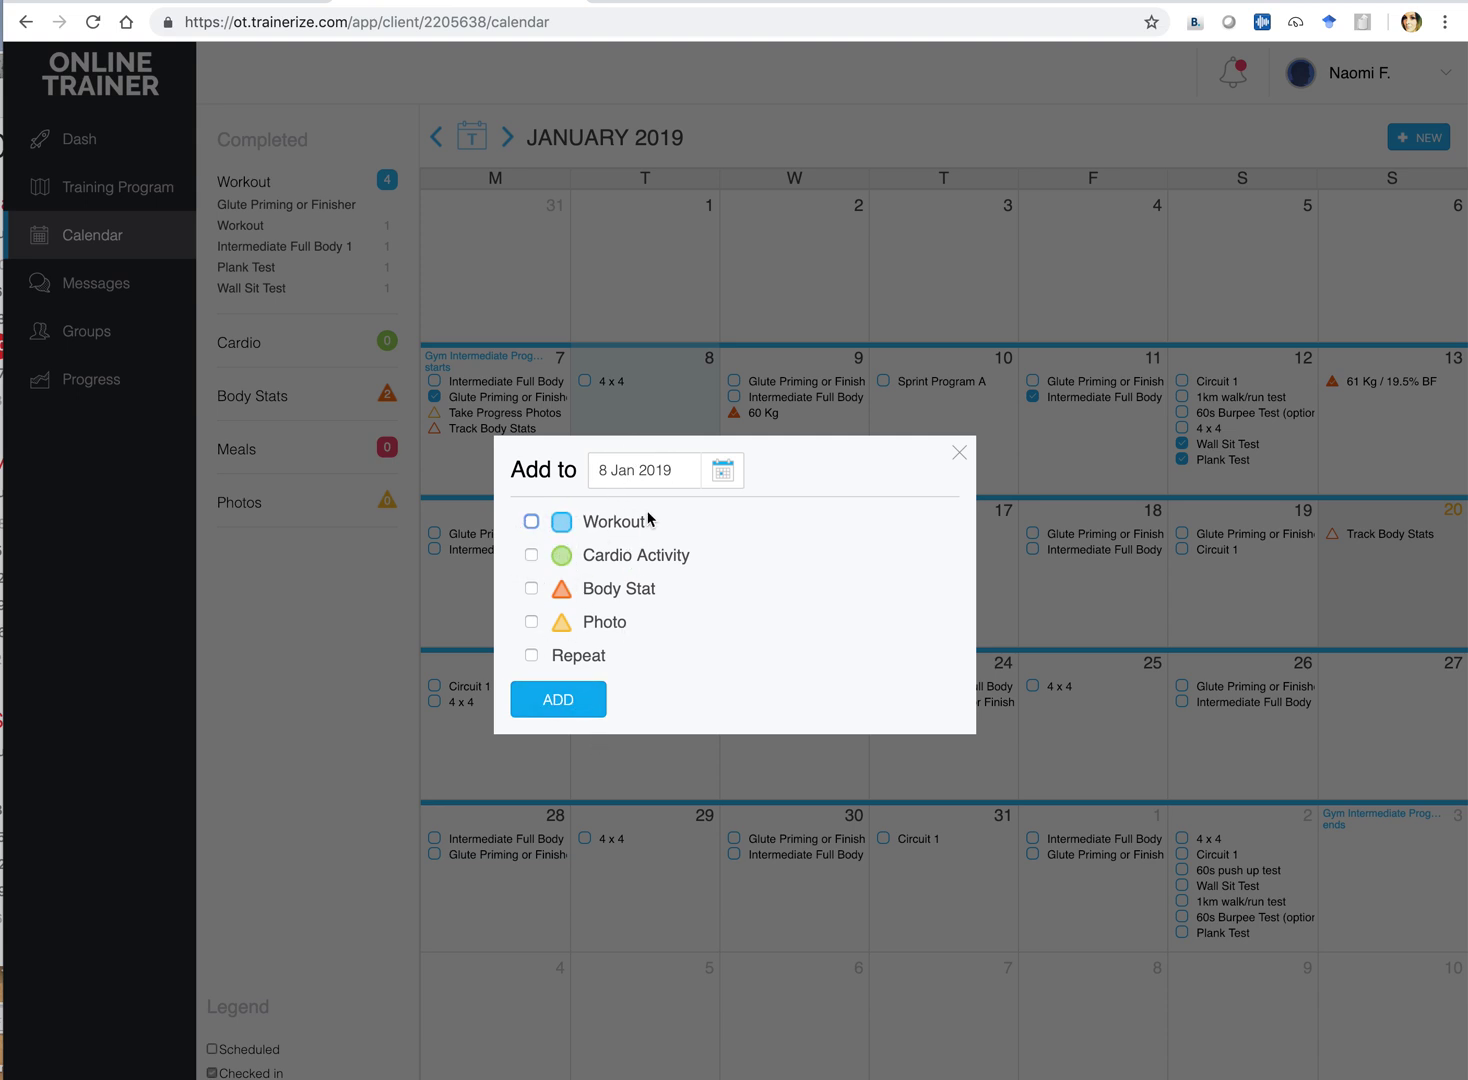
click(956, 454)
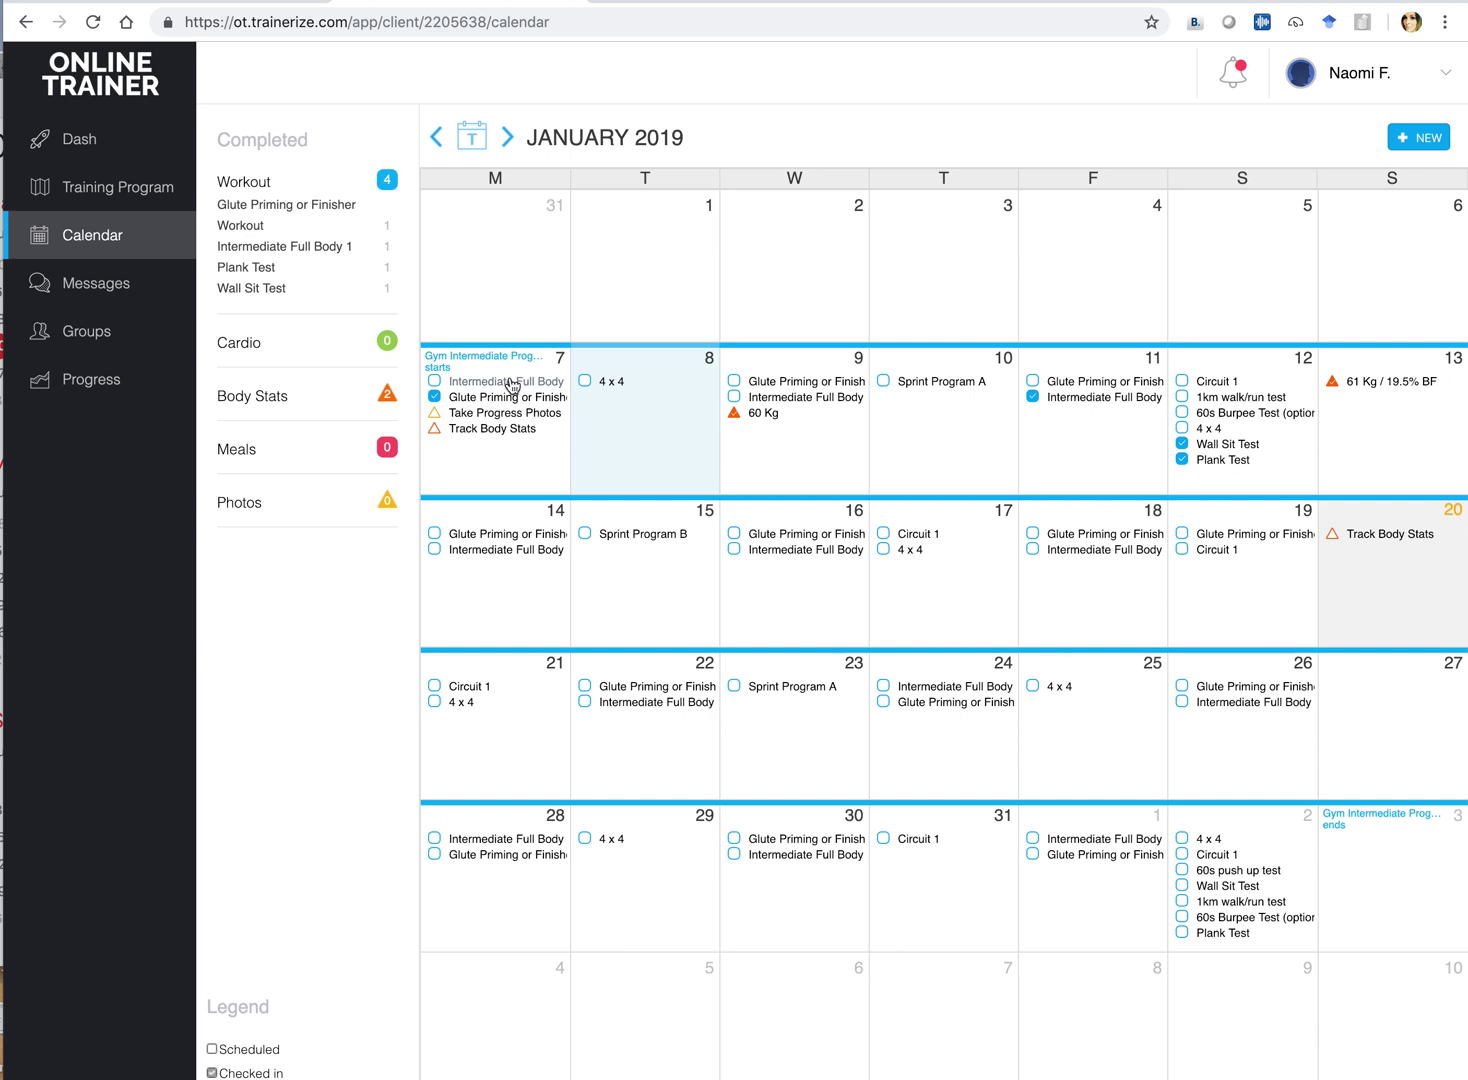
click(636, 455)
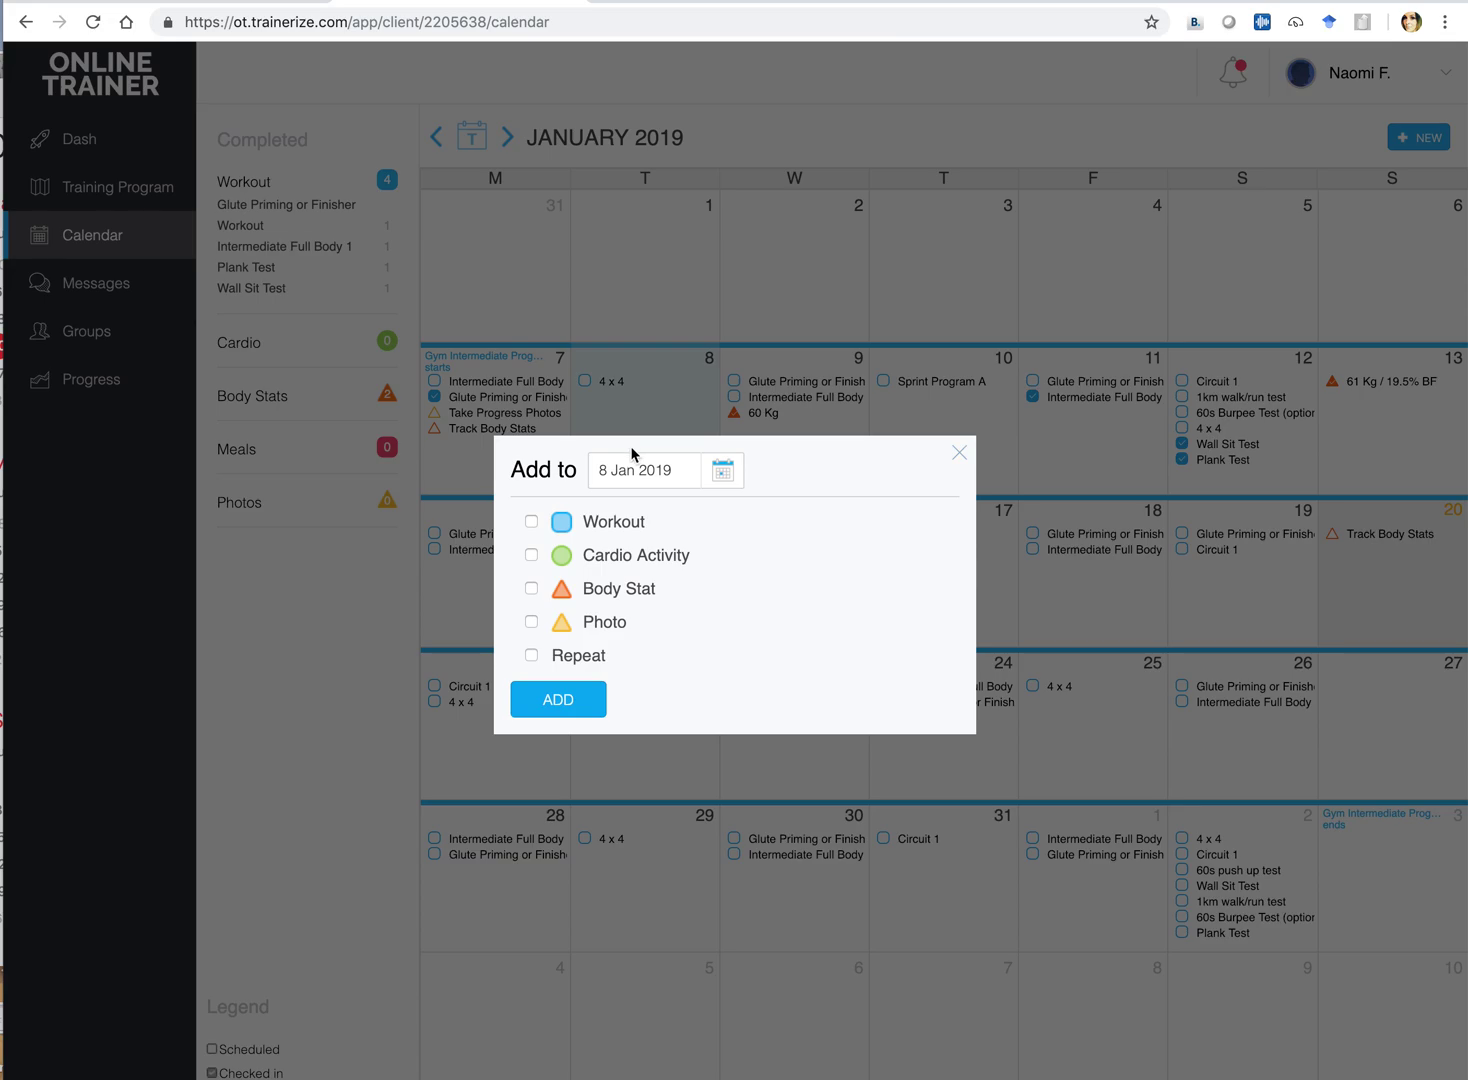
click(629, 523)
scroll(644, 521, down, 3)
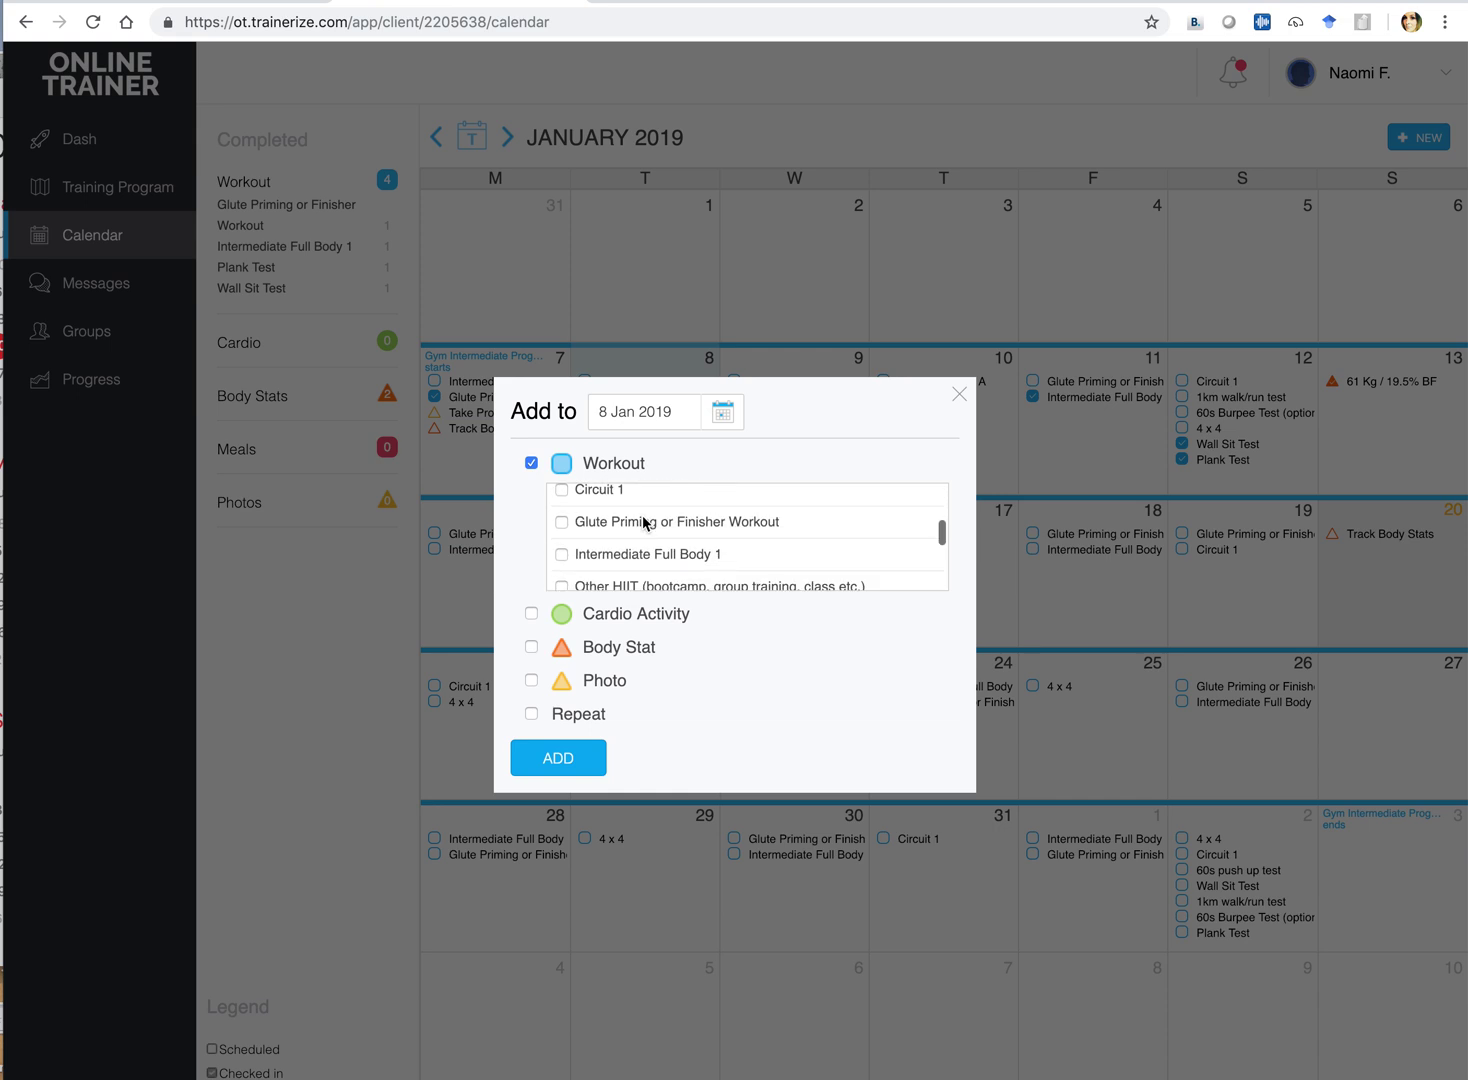
click(628, 556)
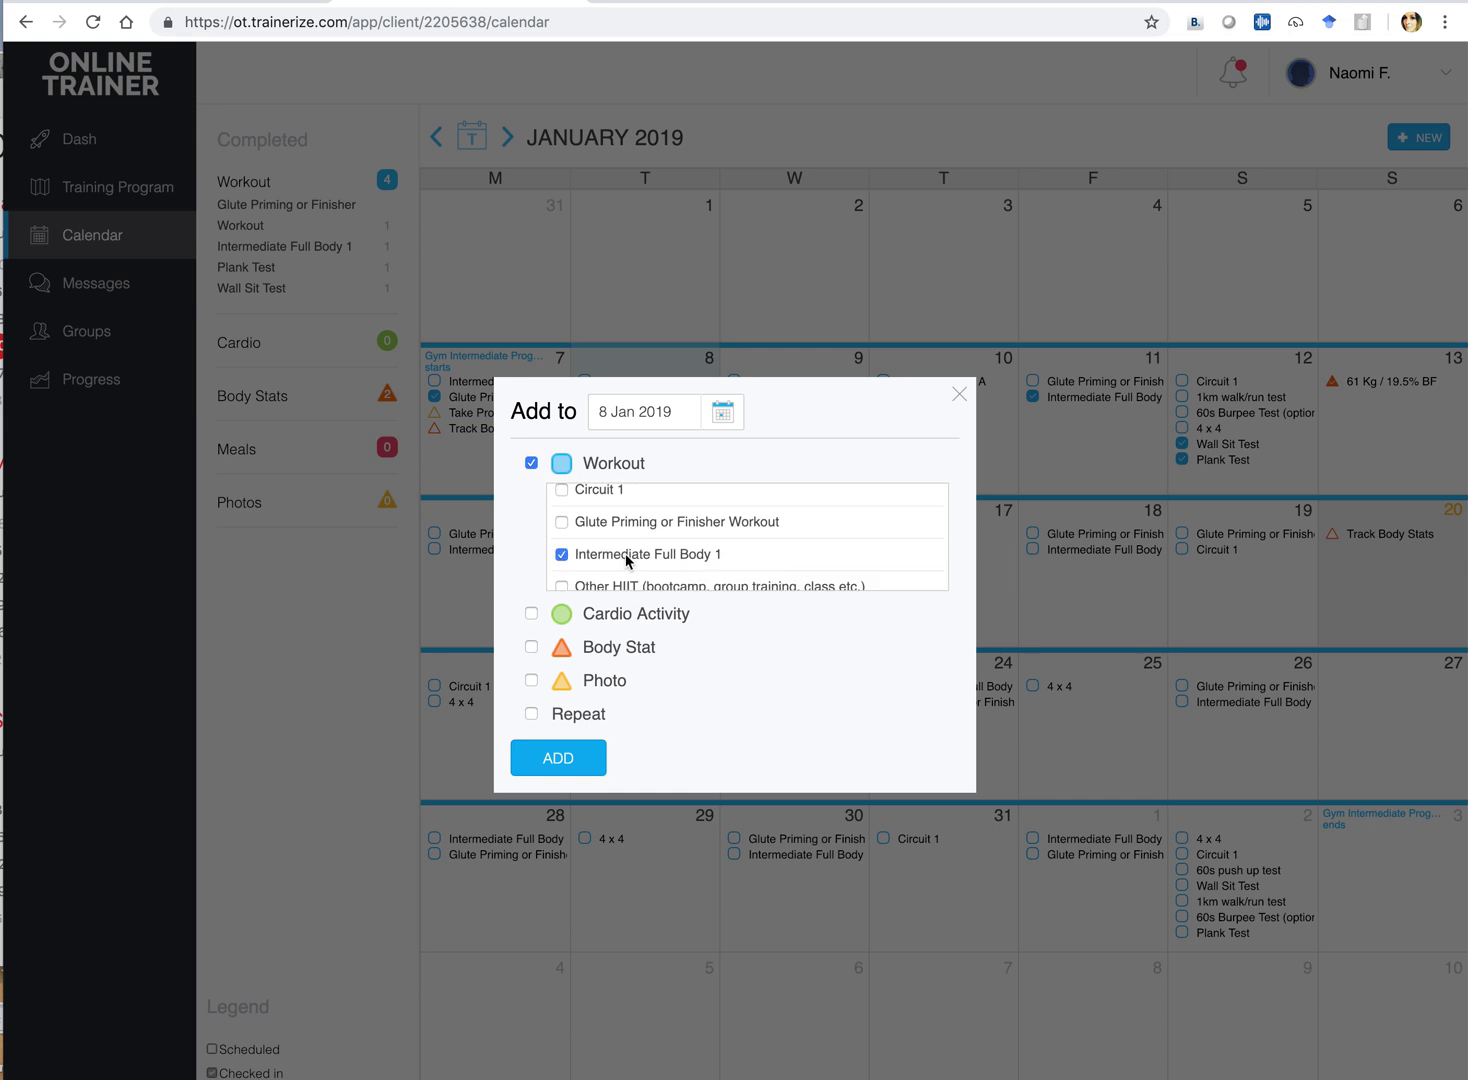
click(566, 766)
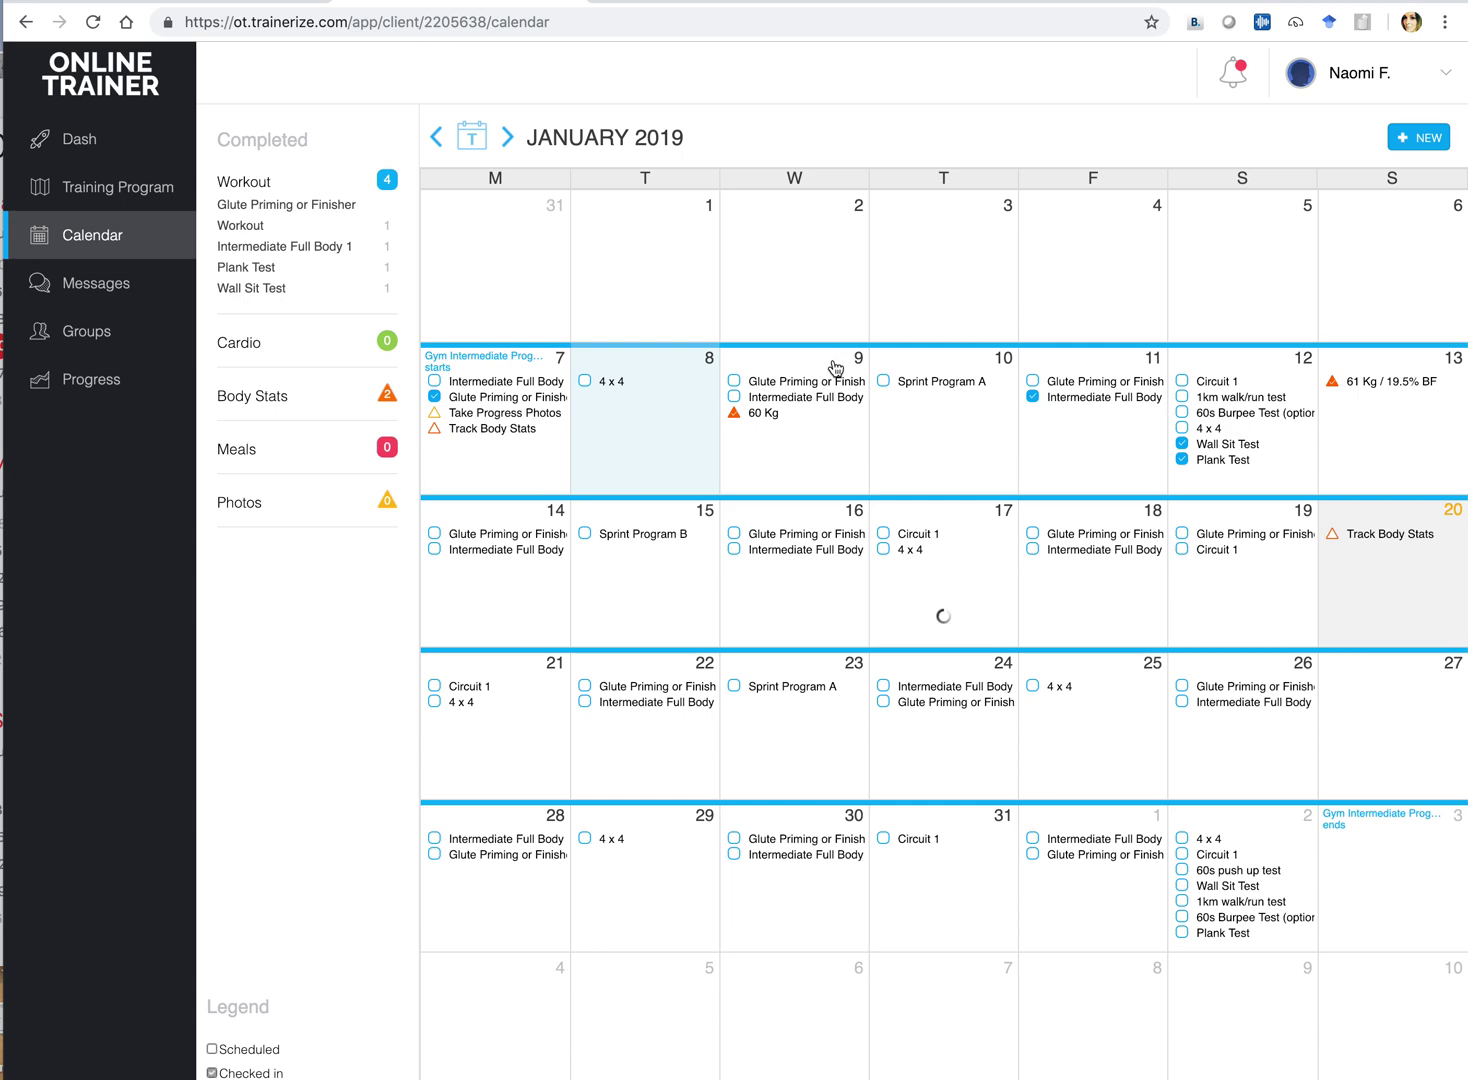
Glance at the 7 January workout, then open the new 8 January Intermediate Full Body 1 entry
click(481, 388)
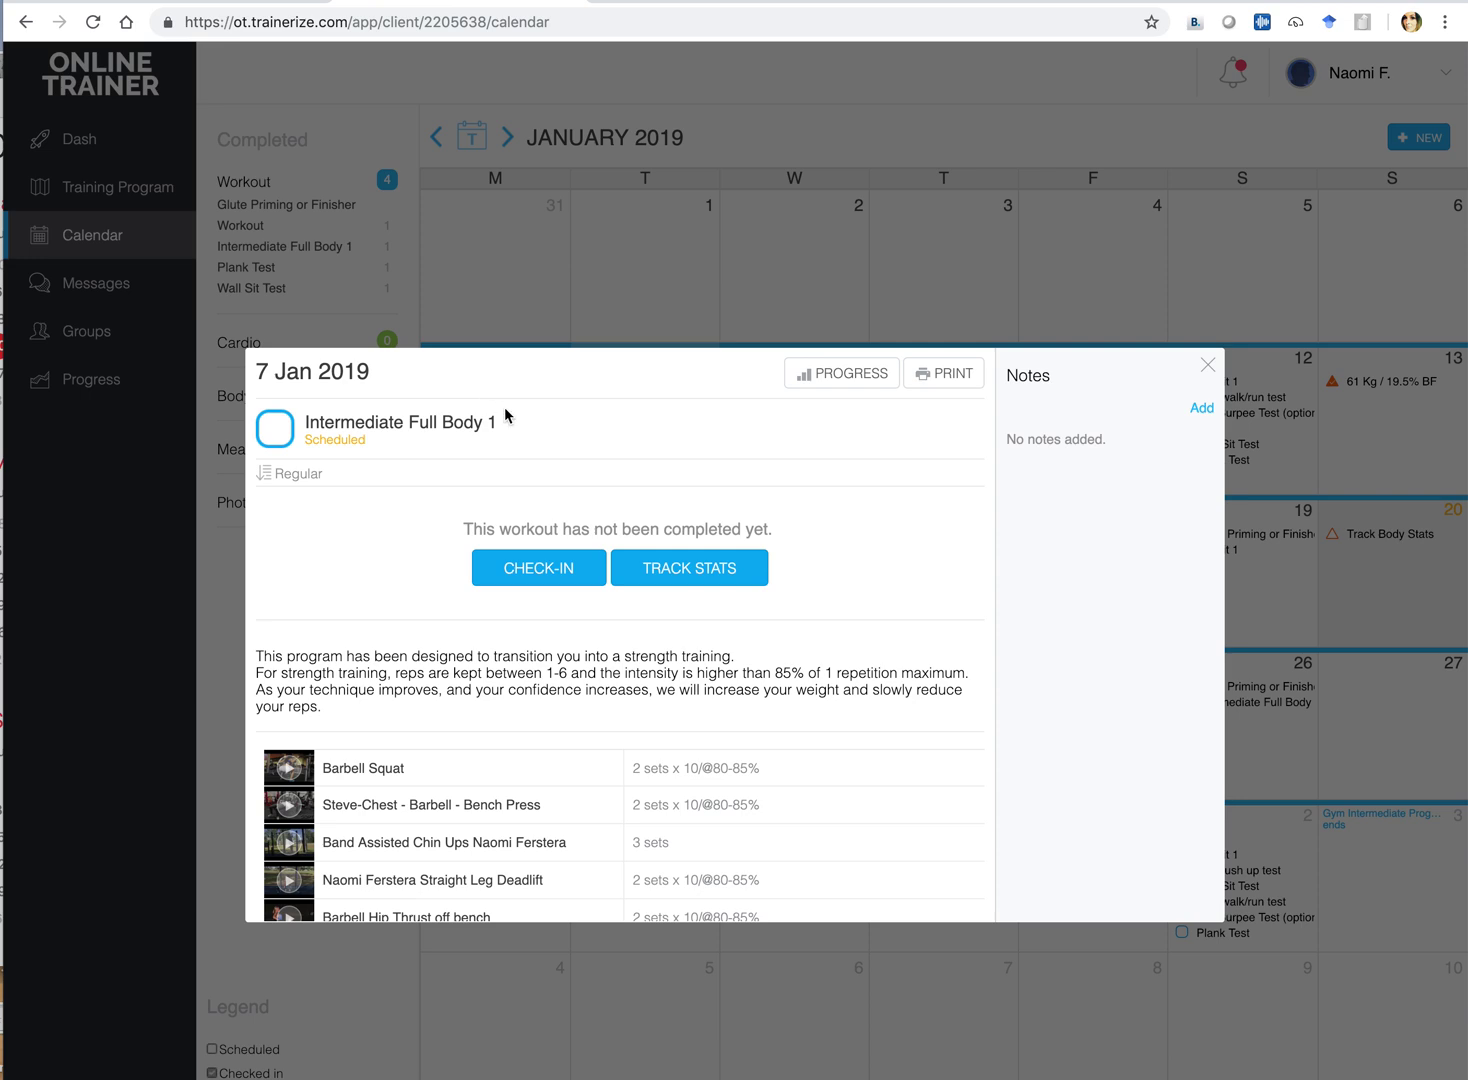
click(1208, 365)
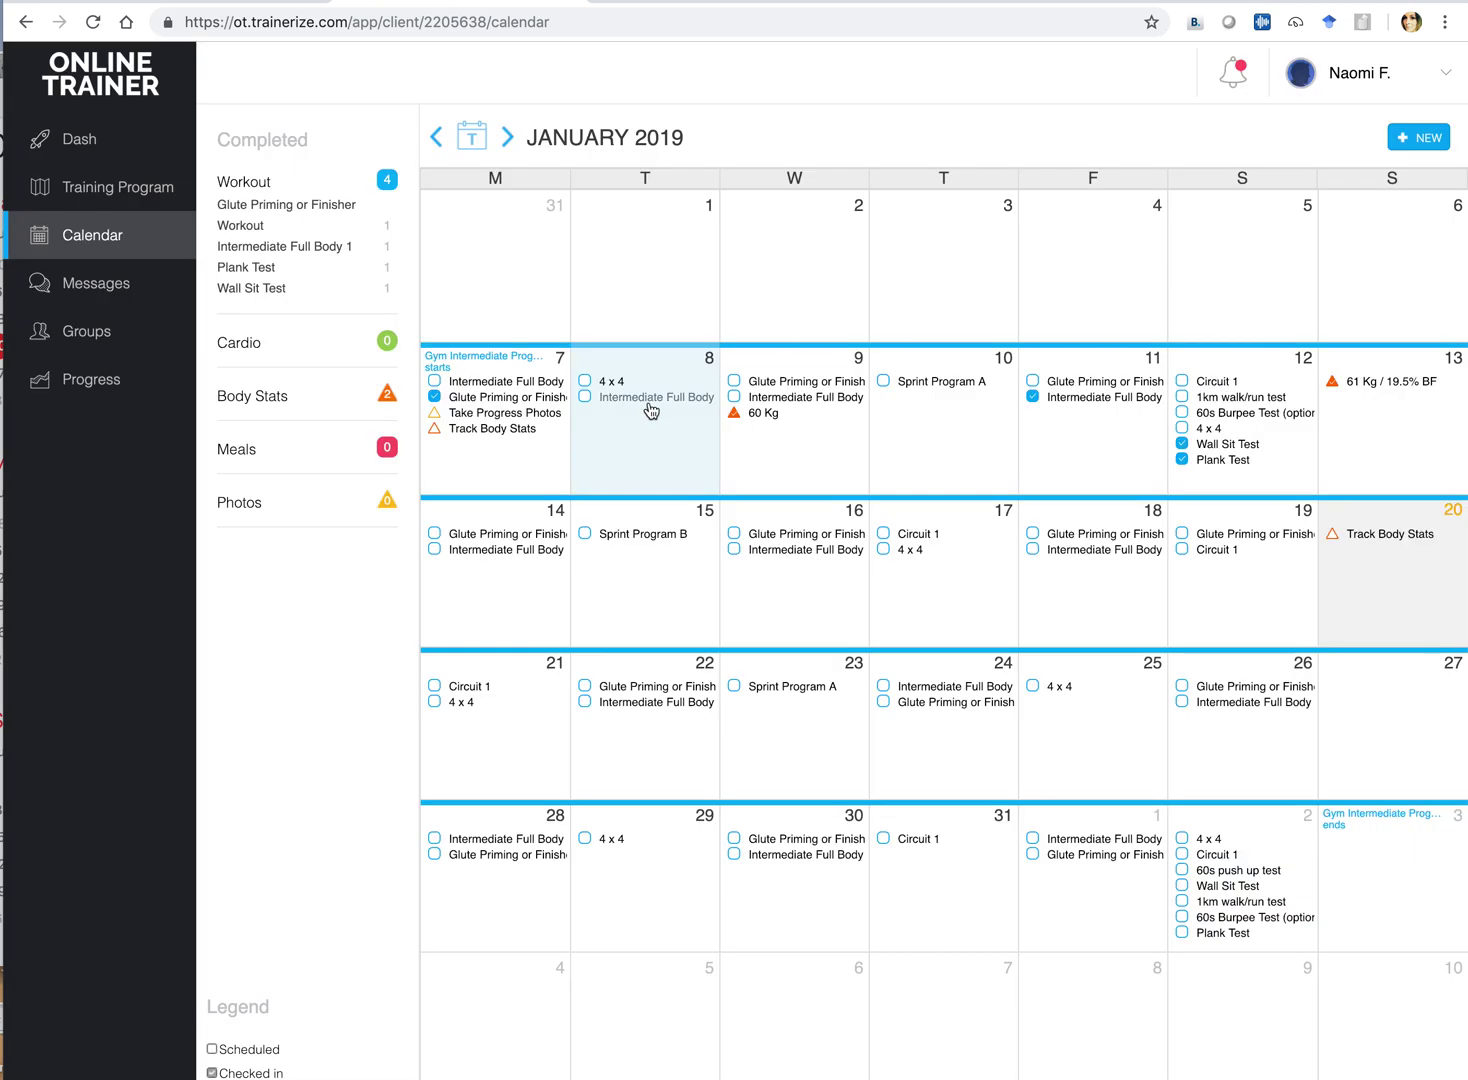
click(650, 398)
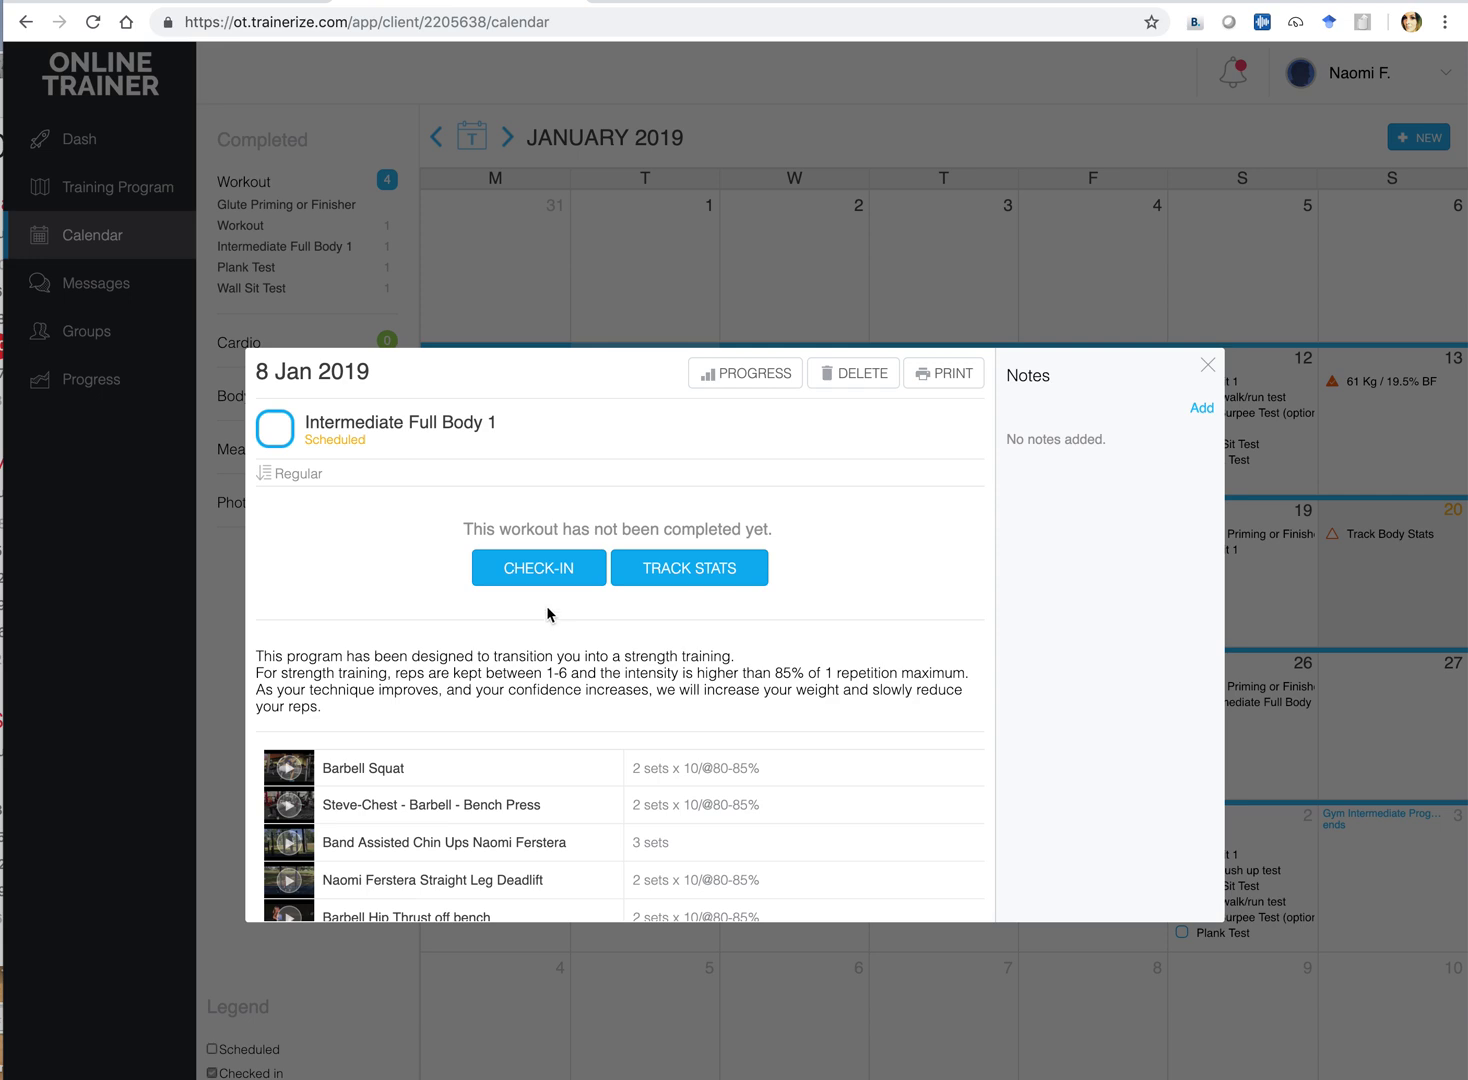
Check in the 8 Jan workout and log Barbell Squat sets 1 and 2 at 10 reps, 40 kg
click(549, 569)
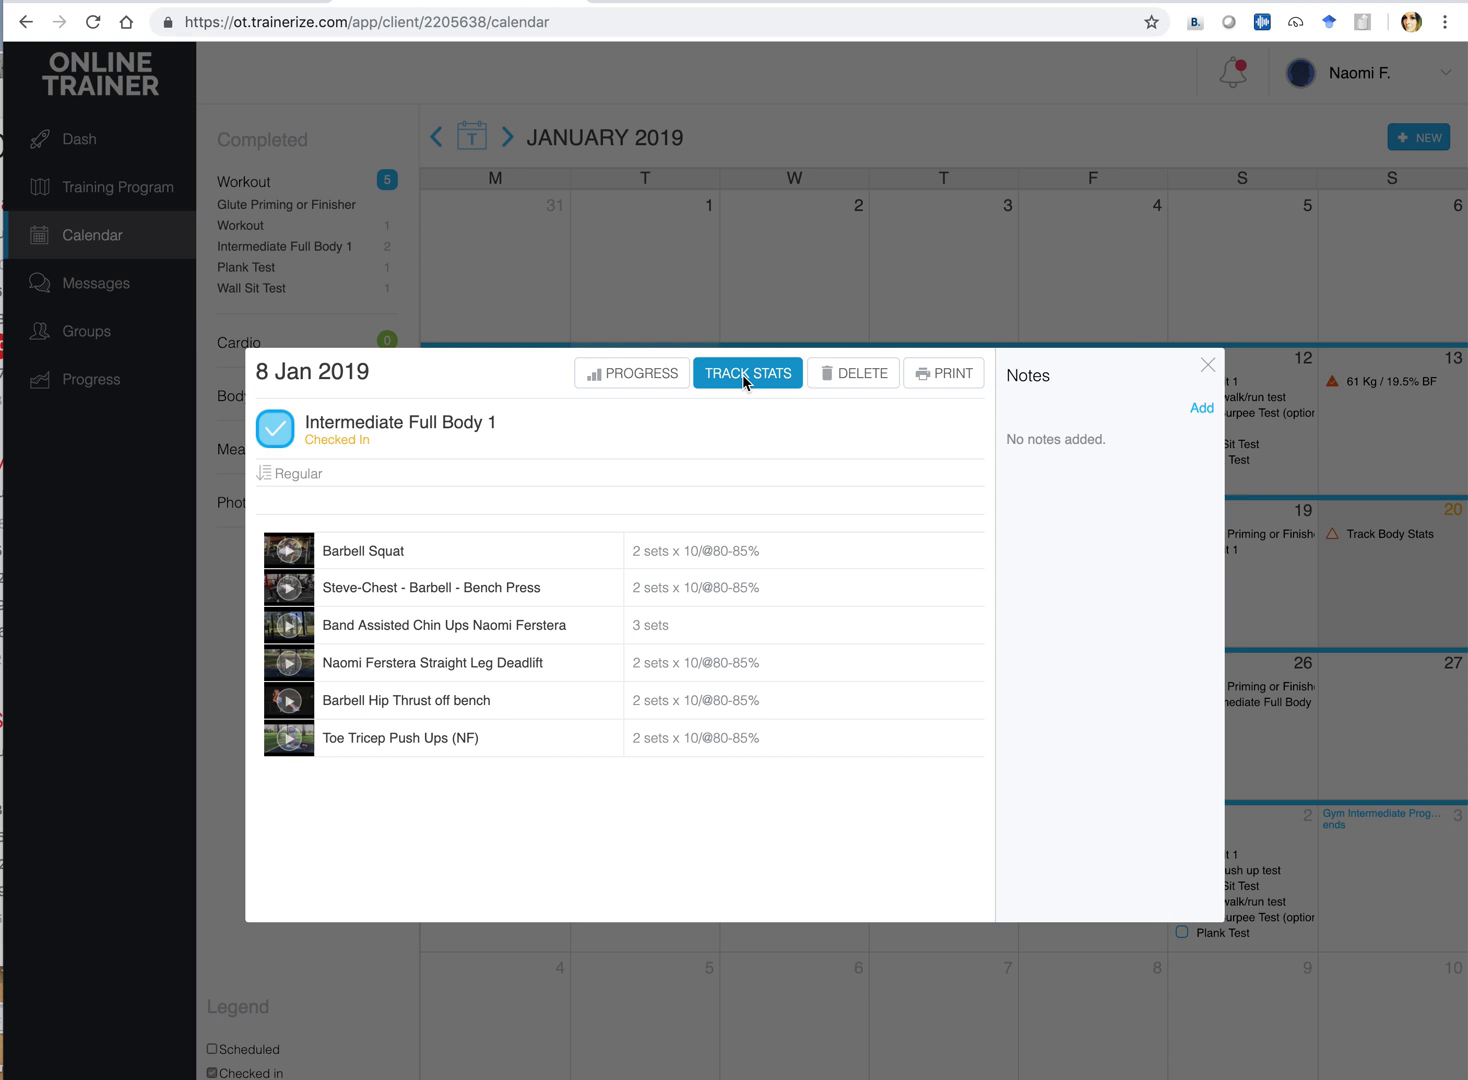
click(742, 374)
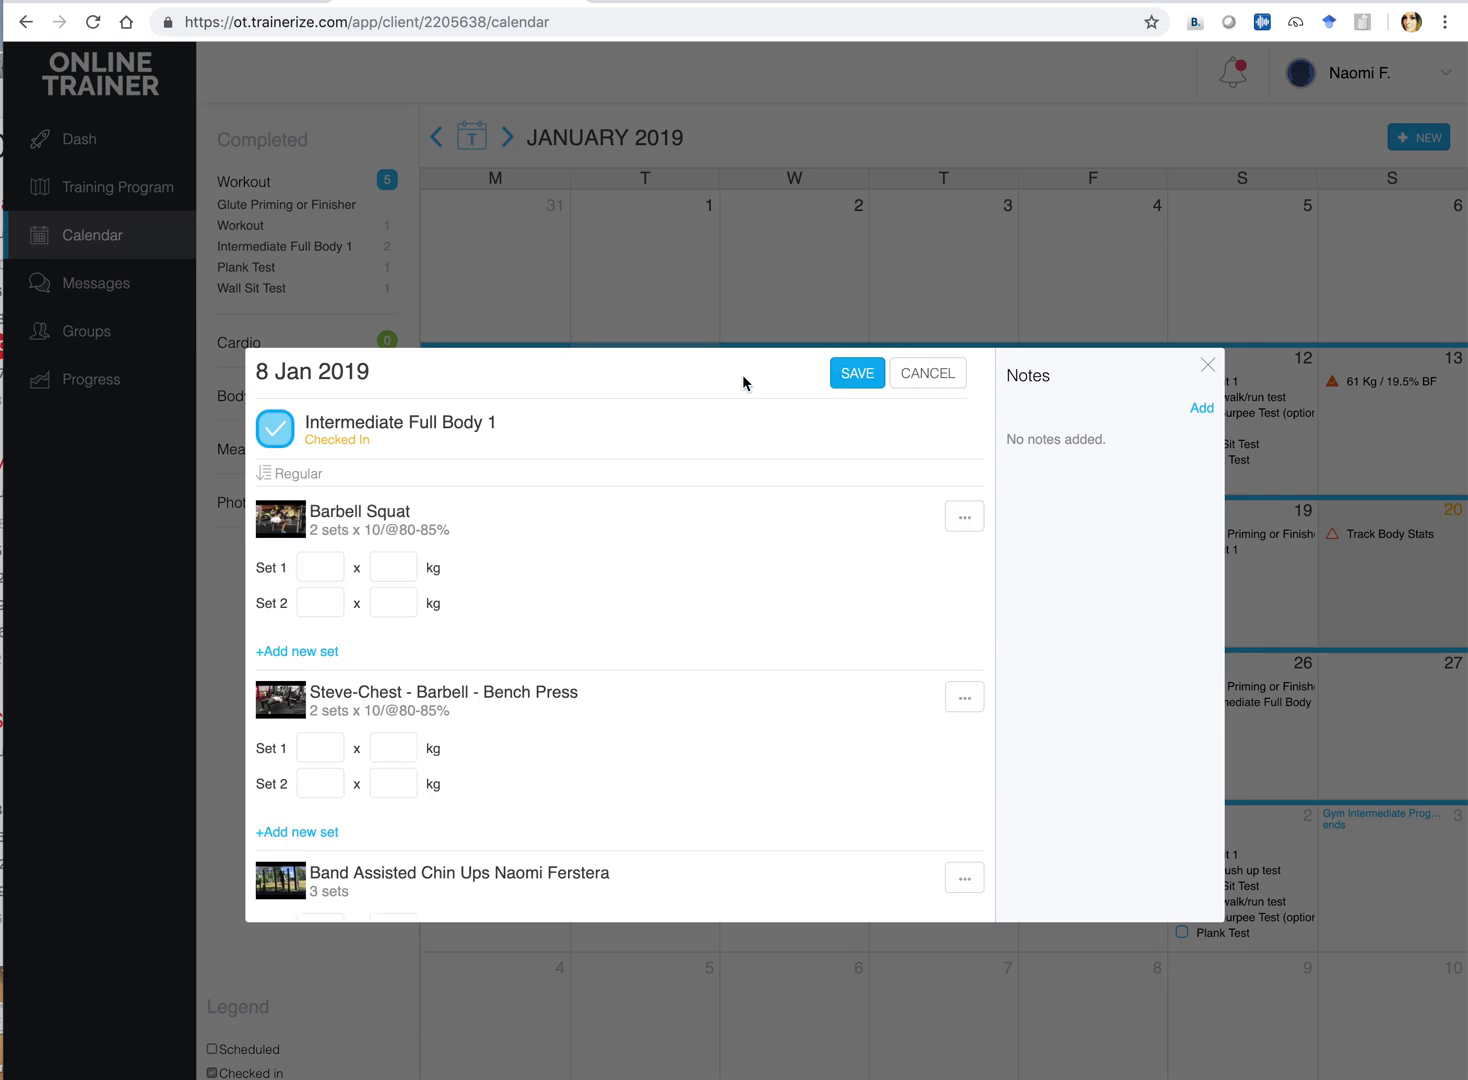
click(321, 567)
text(40)
key(BackSpace)
key(BackSpace)
text(10)
click(411, 558)
text(40)
click(318, 601)
text(100)
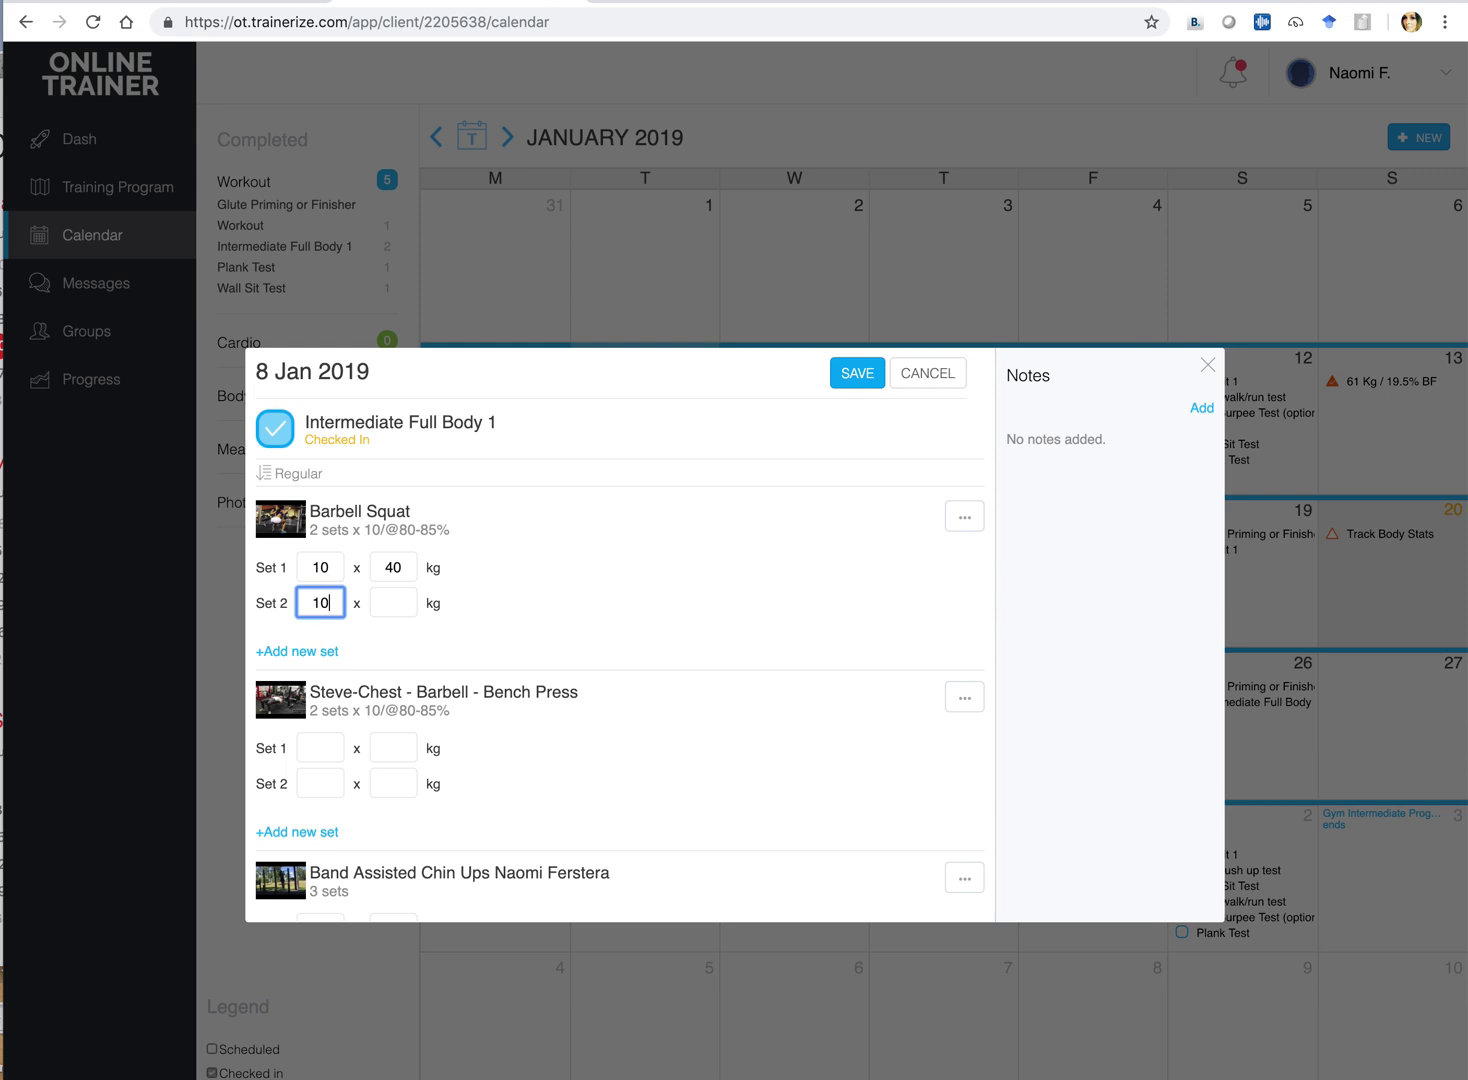
key(BackSpace)
key(Tab)
text(40)
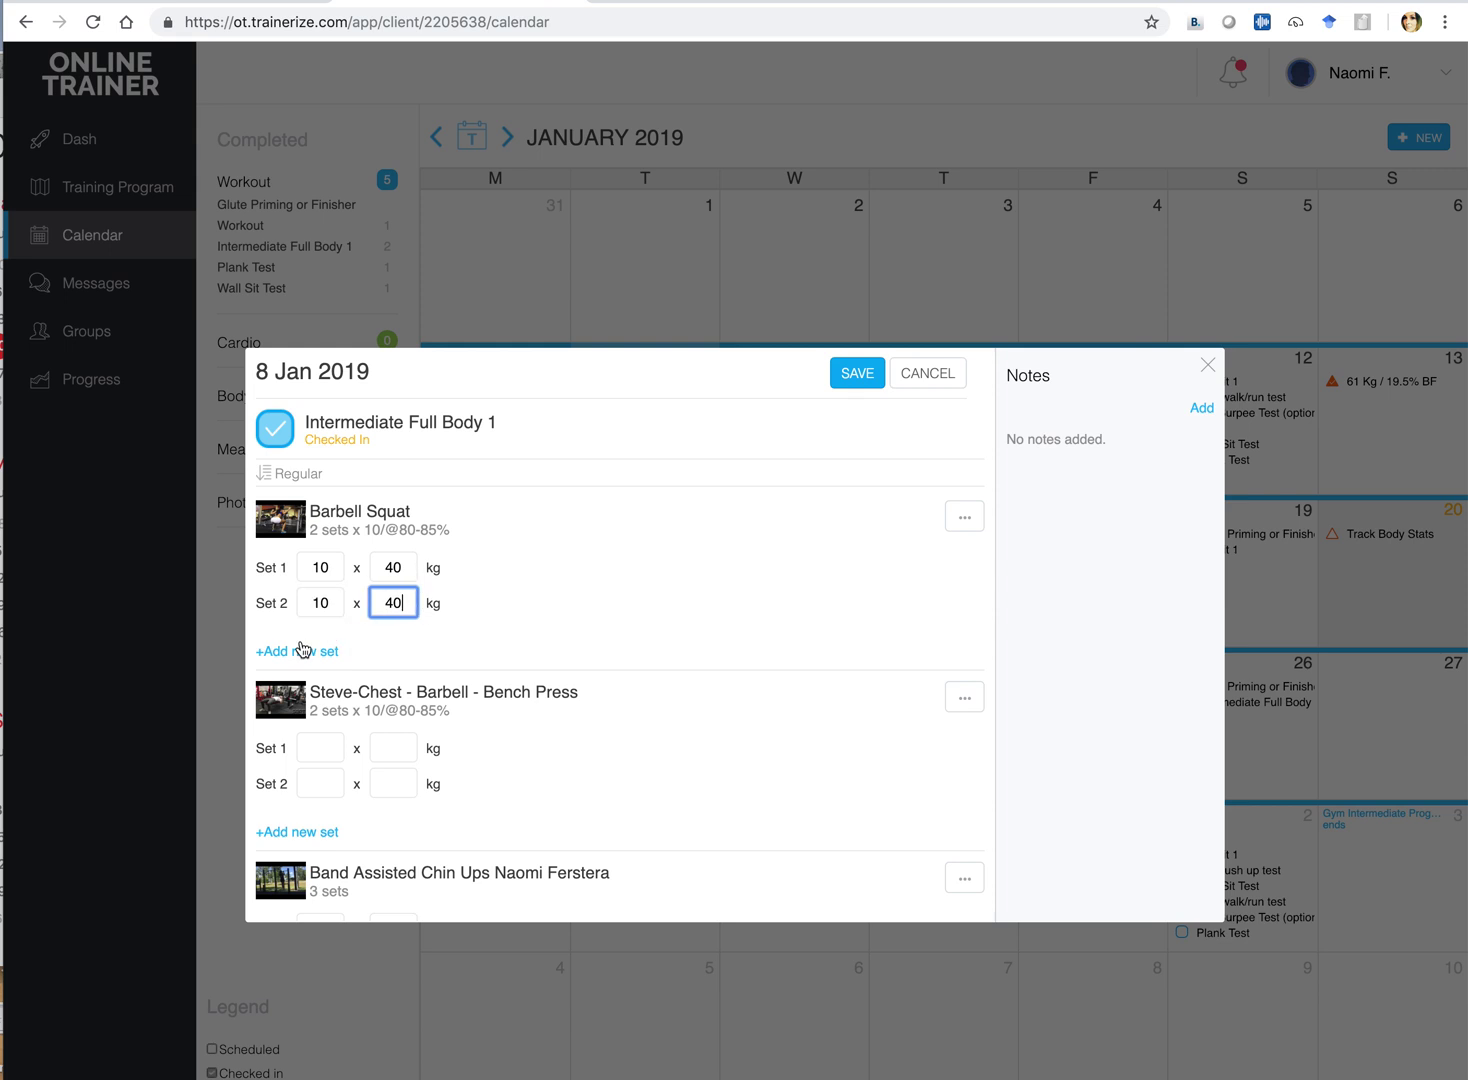
Add a third Barbell Squat set of 8 reps at 40 kg
click(300, 651)
click(322, 639)
text(8)
click(391, 640)
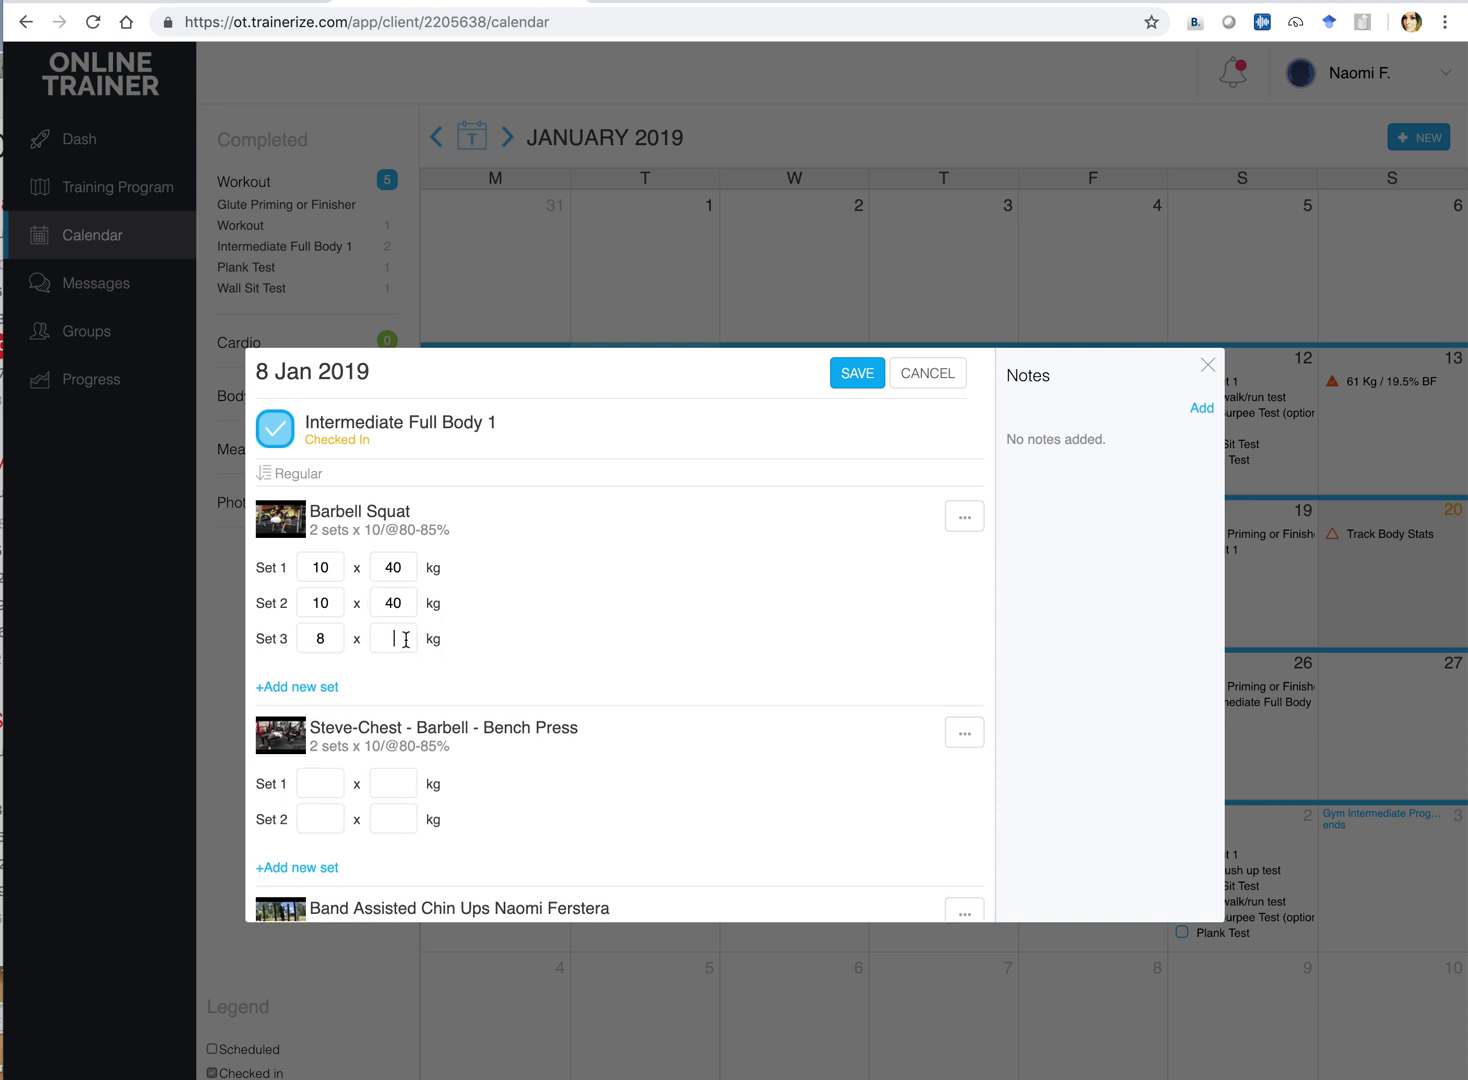
text(40)
scroll(600, 638, down, 1)
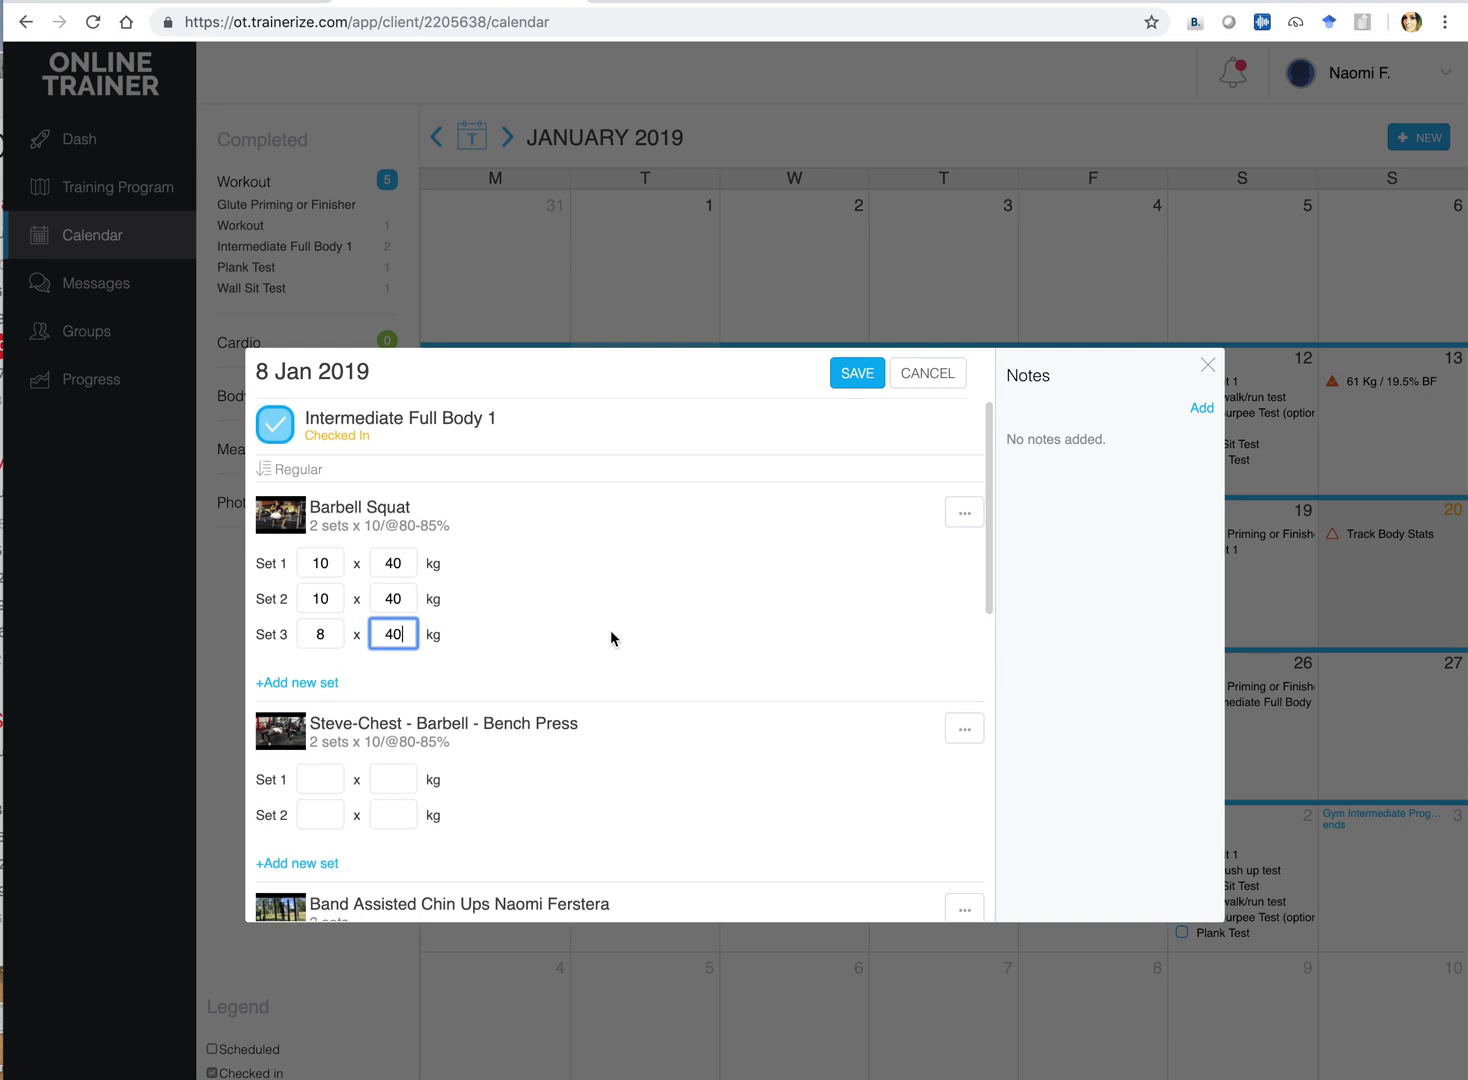
scroll(611, 638, down, 2)
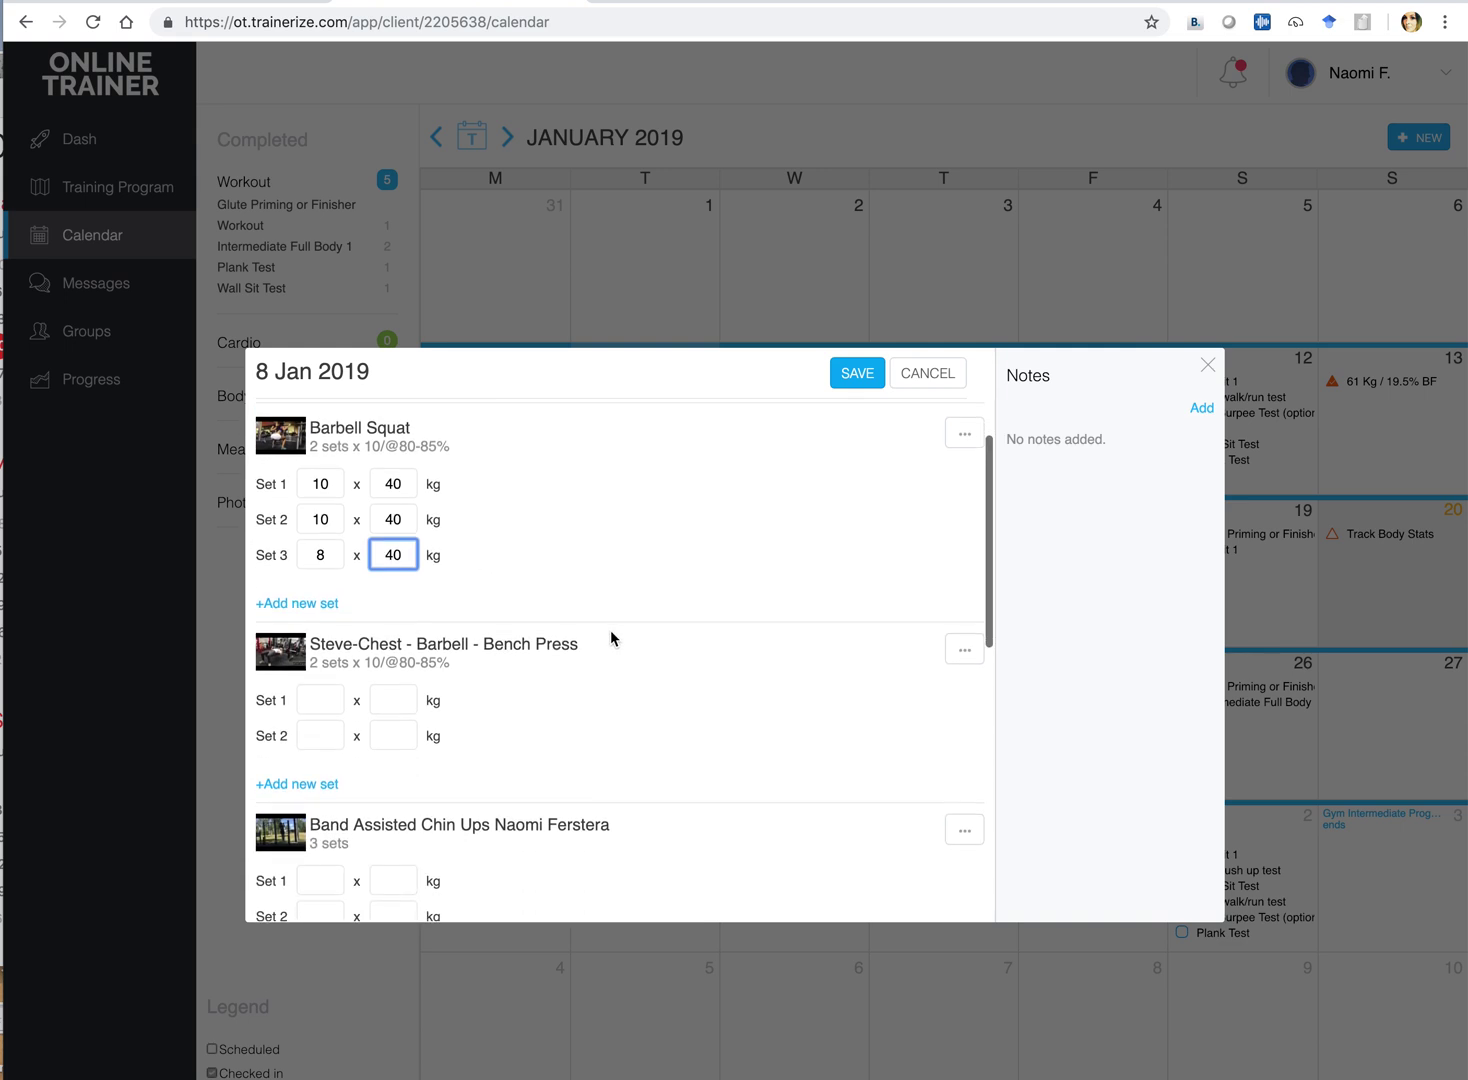
Log Bench Press sets 1 and 2 at 8 reps, 30 kg
click(313, 700)
text(8)
key(Tab)
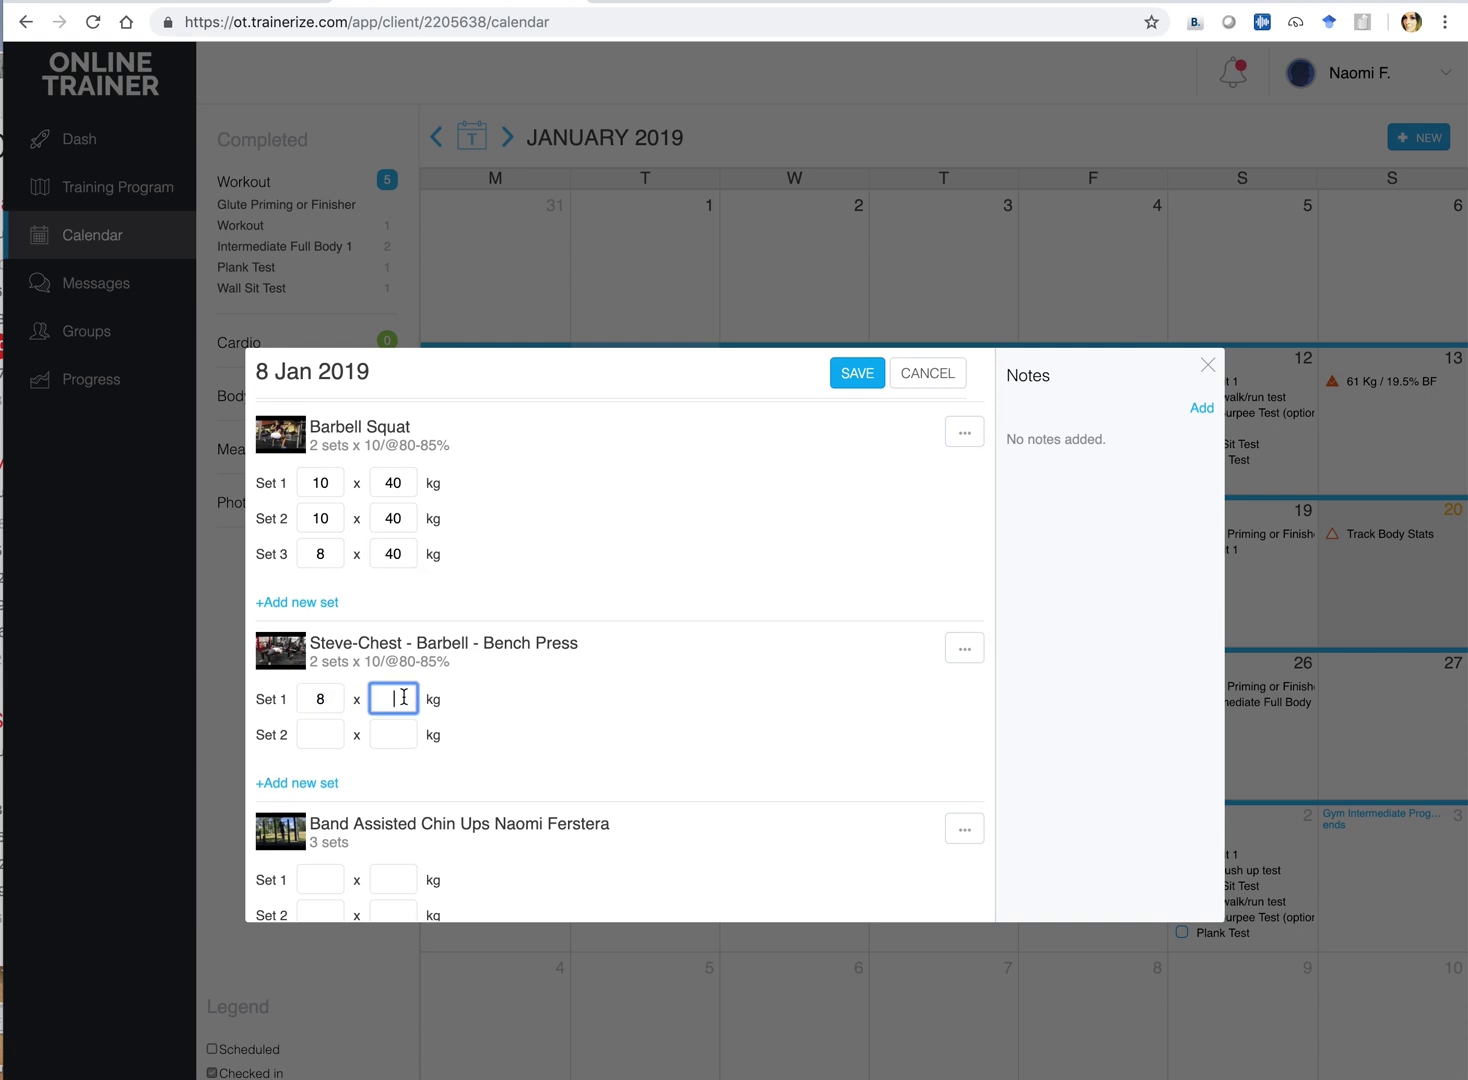
text(30)
click(319, 731)
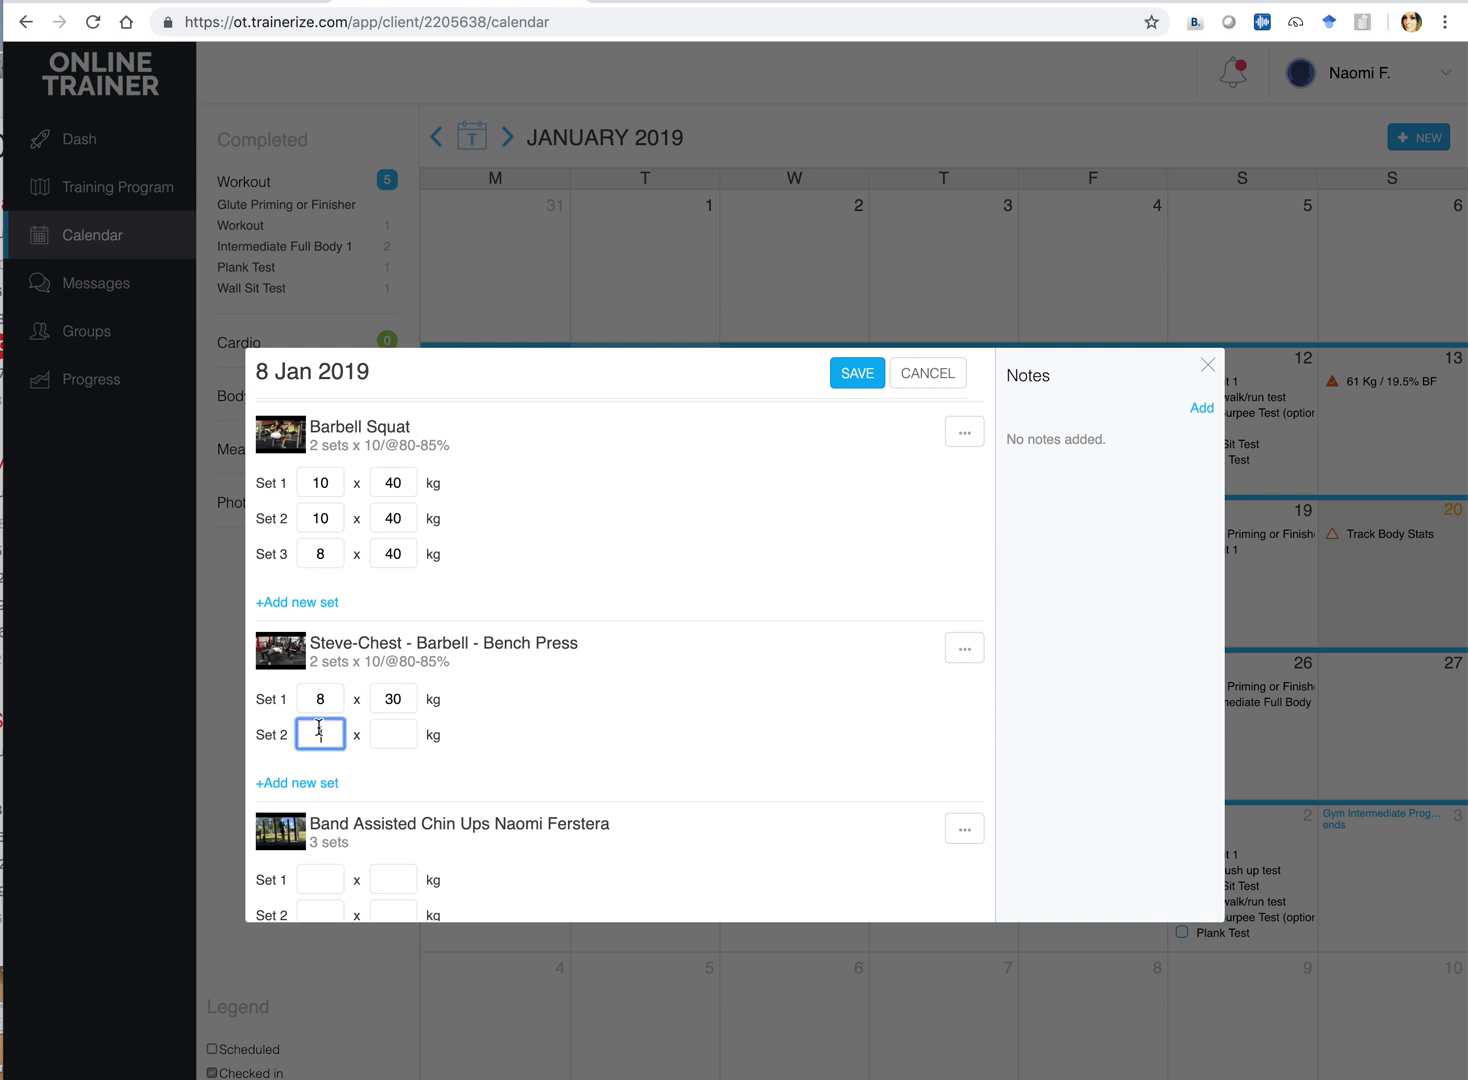
text(8)
click(391, 730)
text(30)
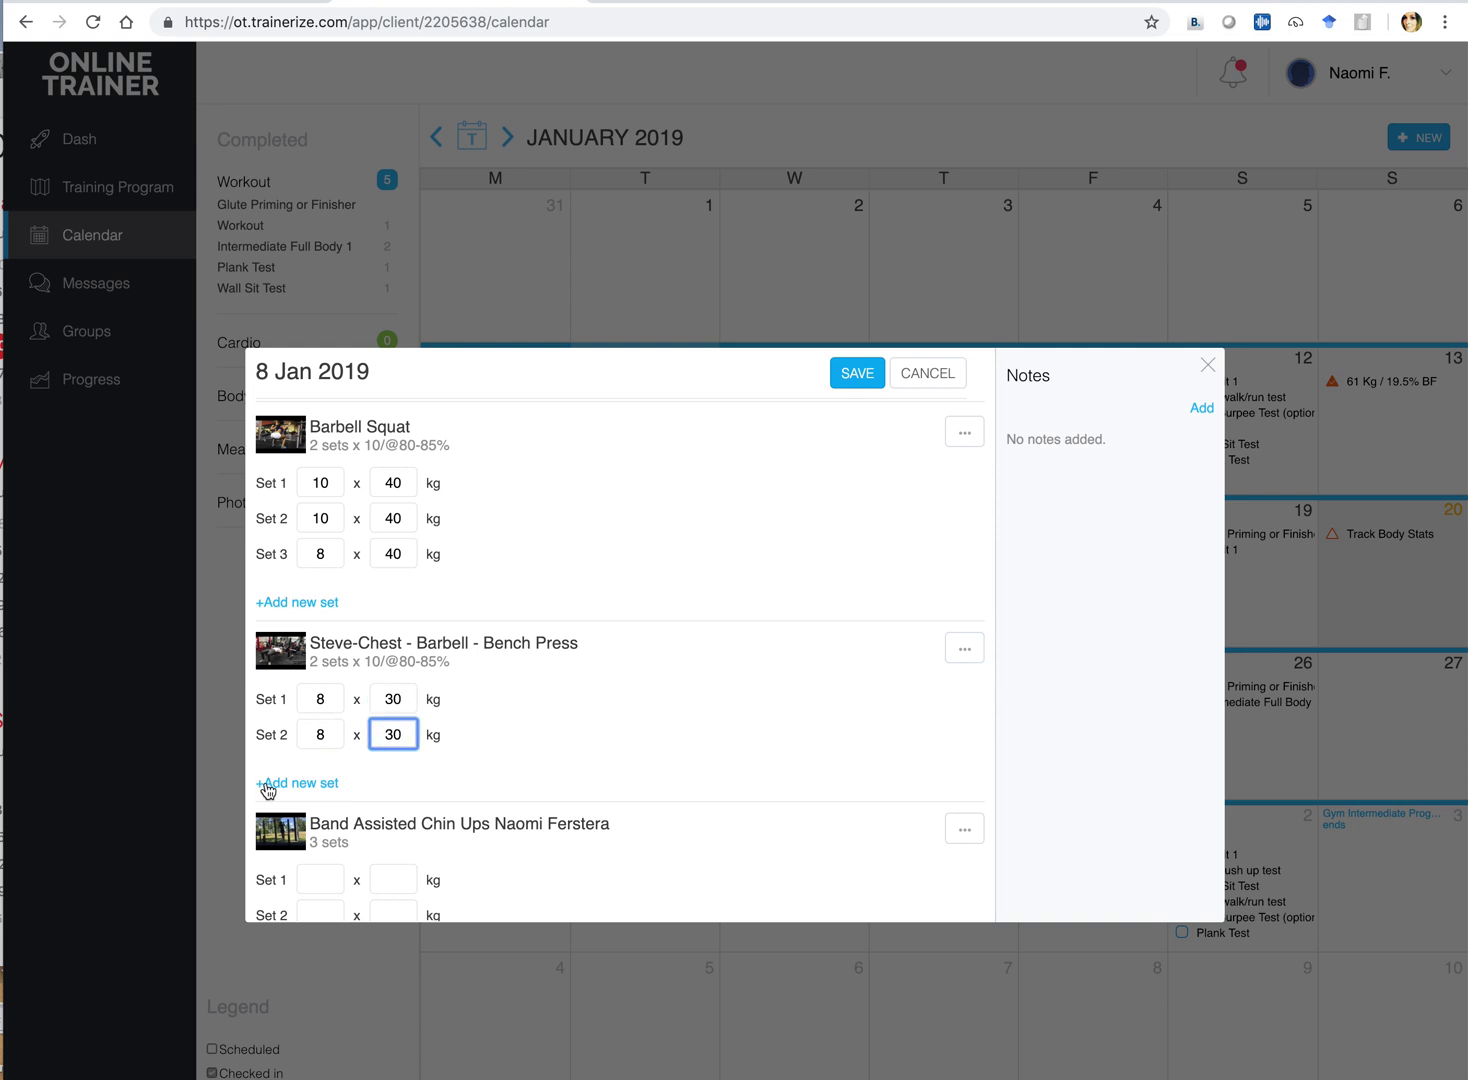
Add a third Bench Press set of 4 reps at 30 kg and save the workout
click(270, 784)
click(319, 769)
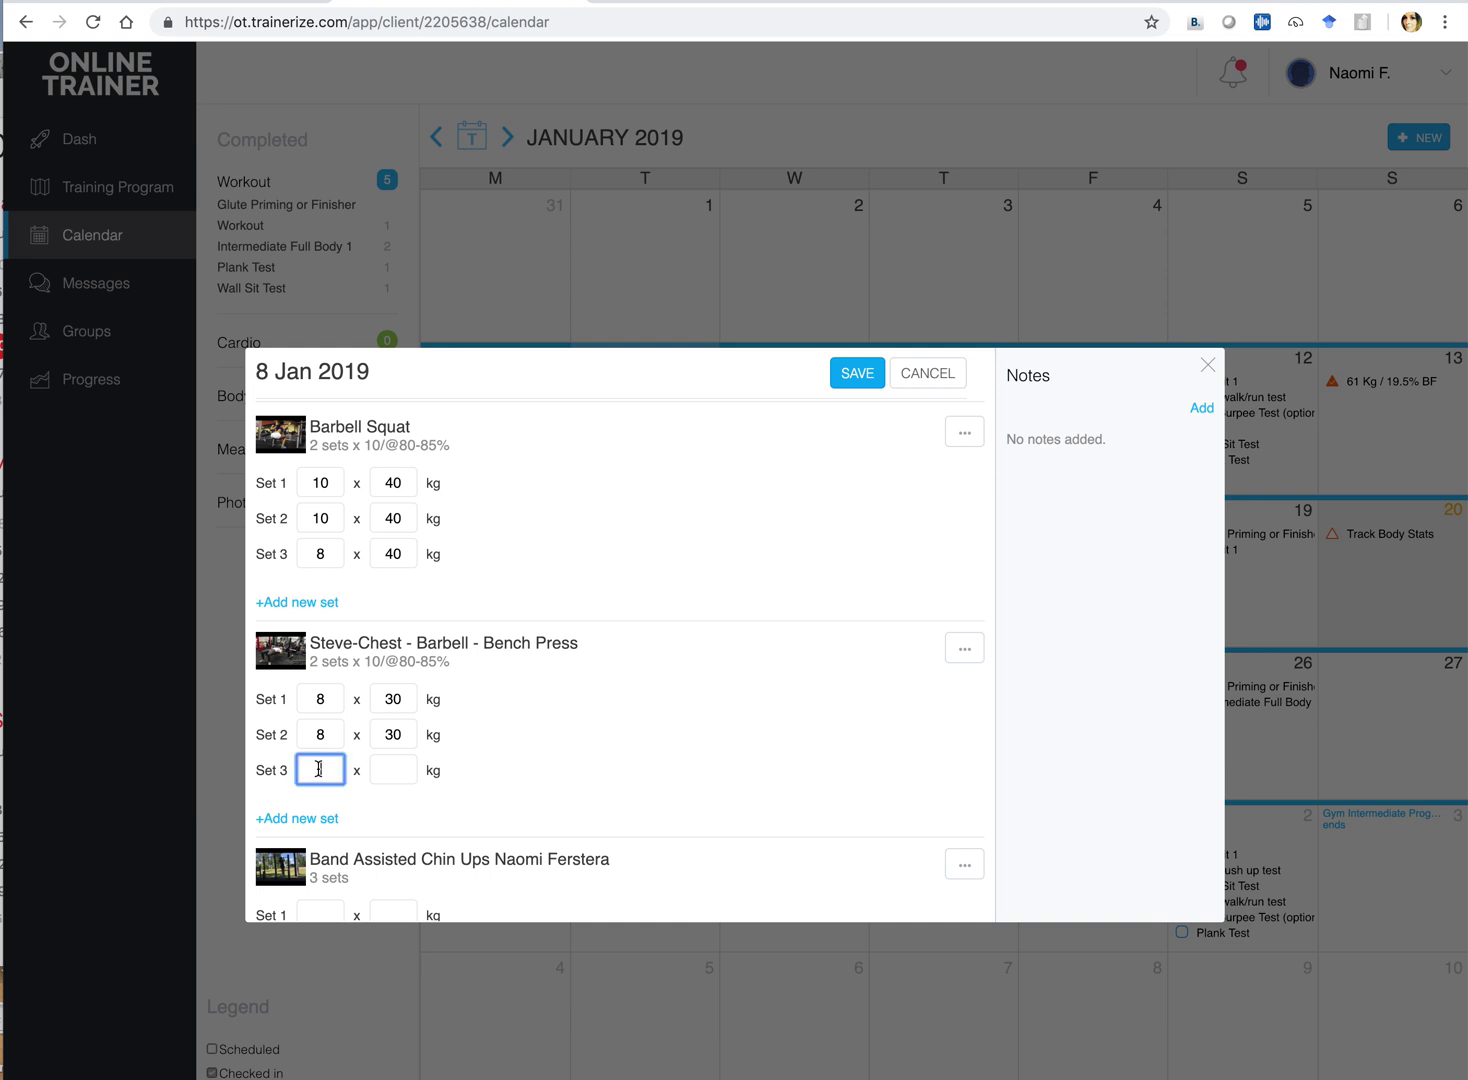
text(4)
click(387, 772)
text(30)
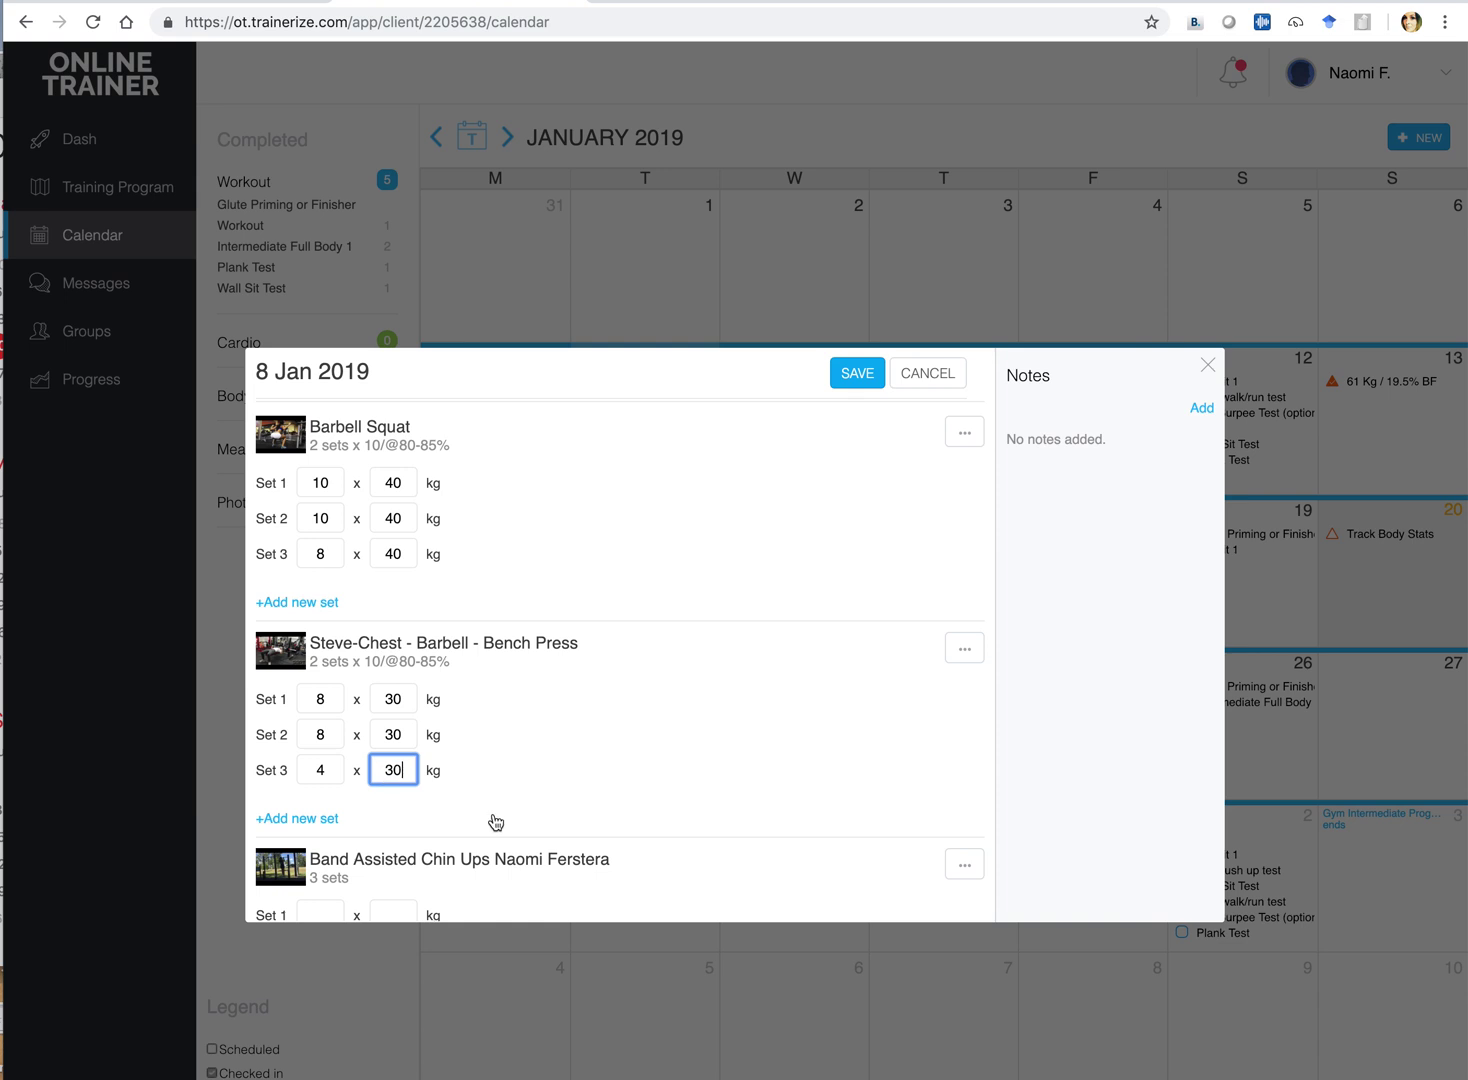
click(853, 378)
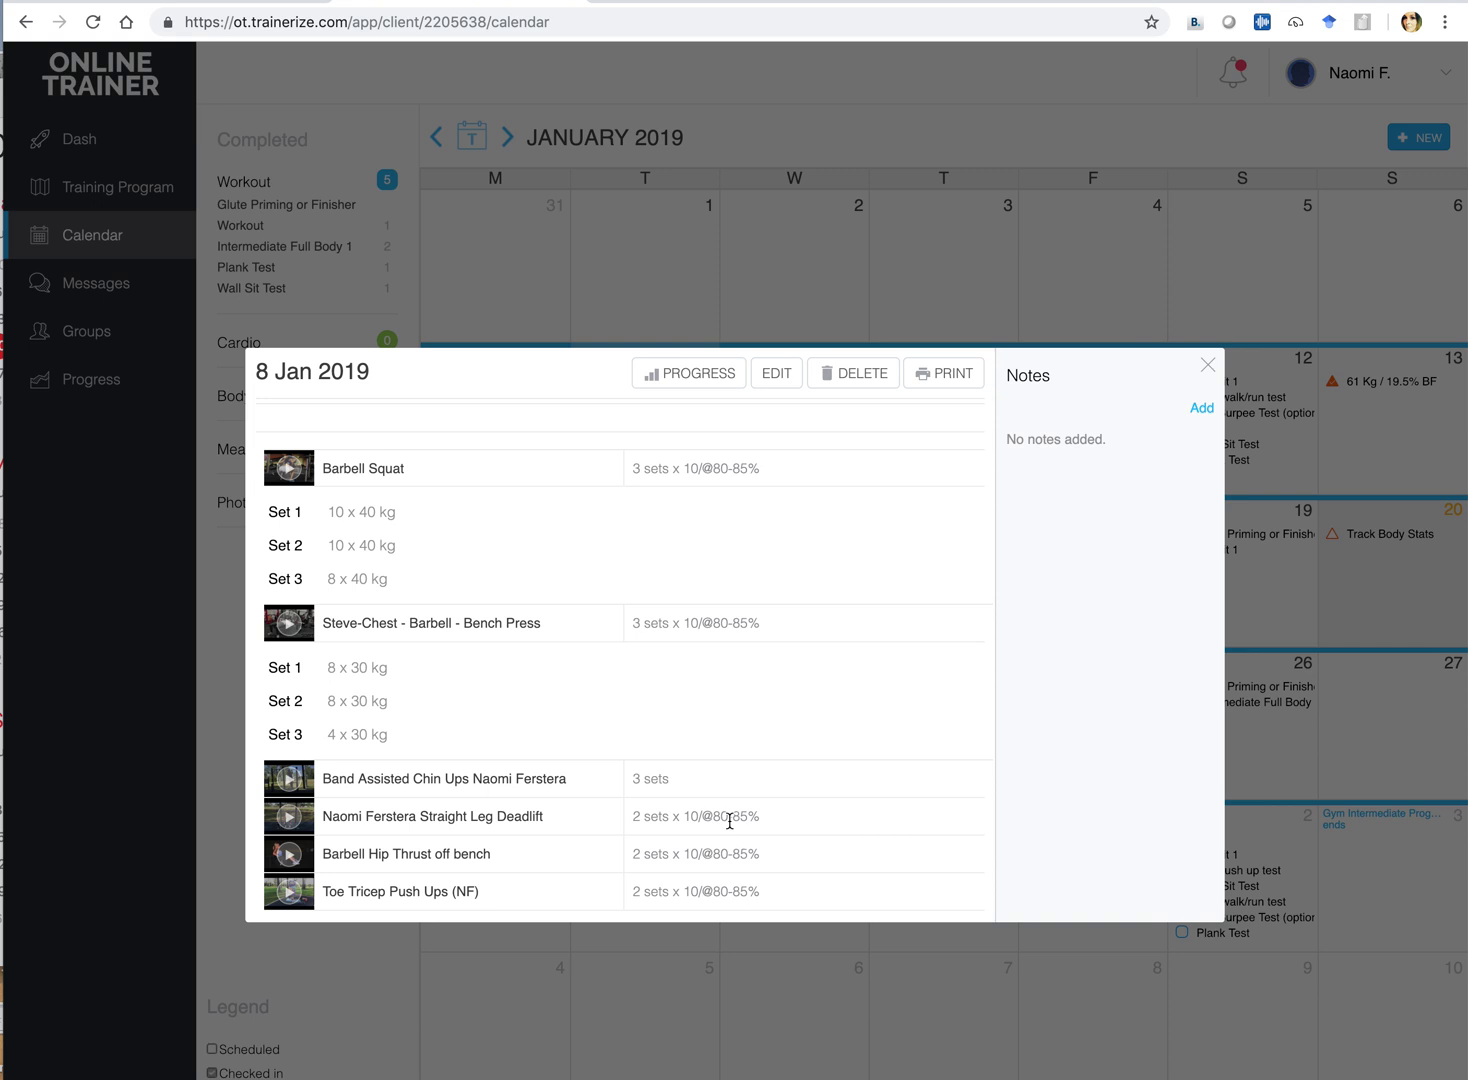
Save the note 'Felt really good today - next session aiming for 10 reps on the last set.' and close
click(1203, 409)
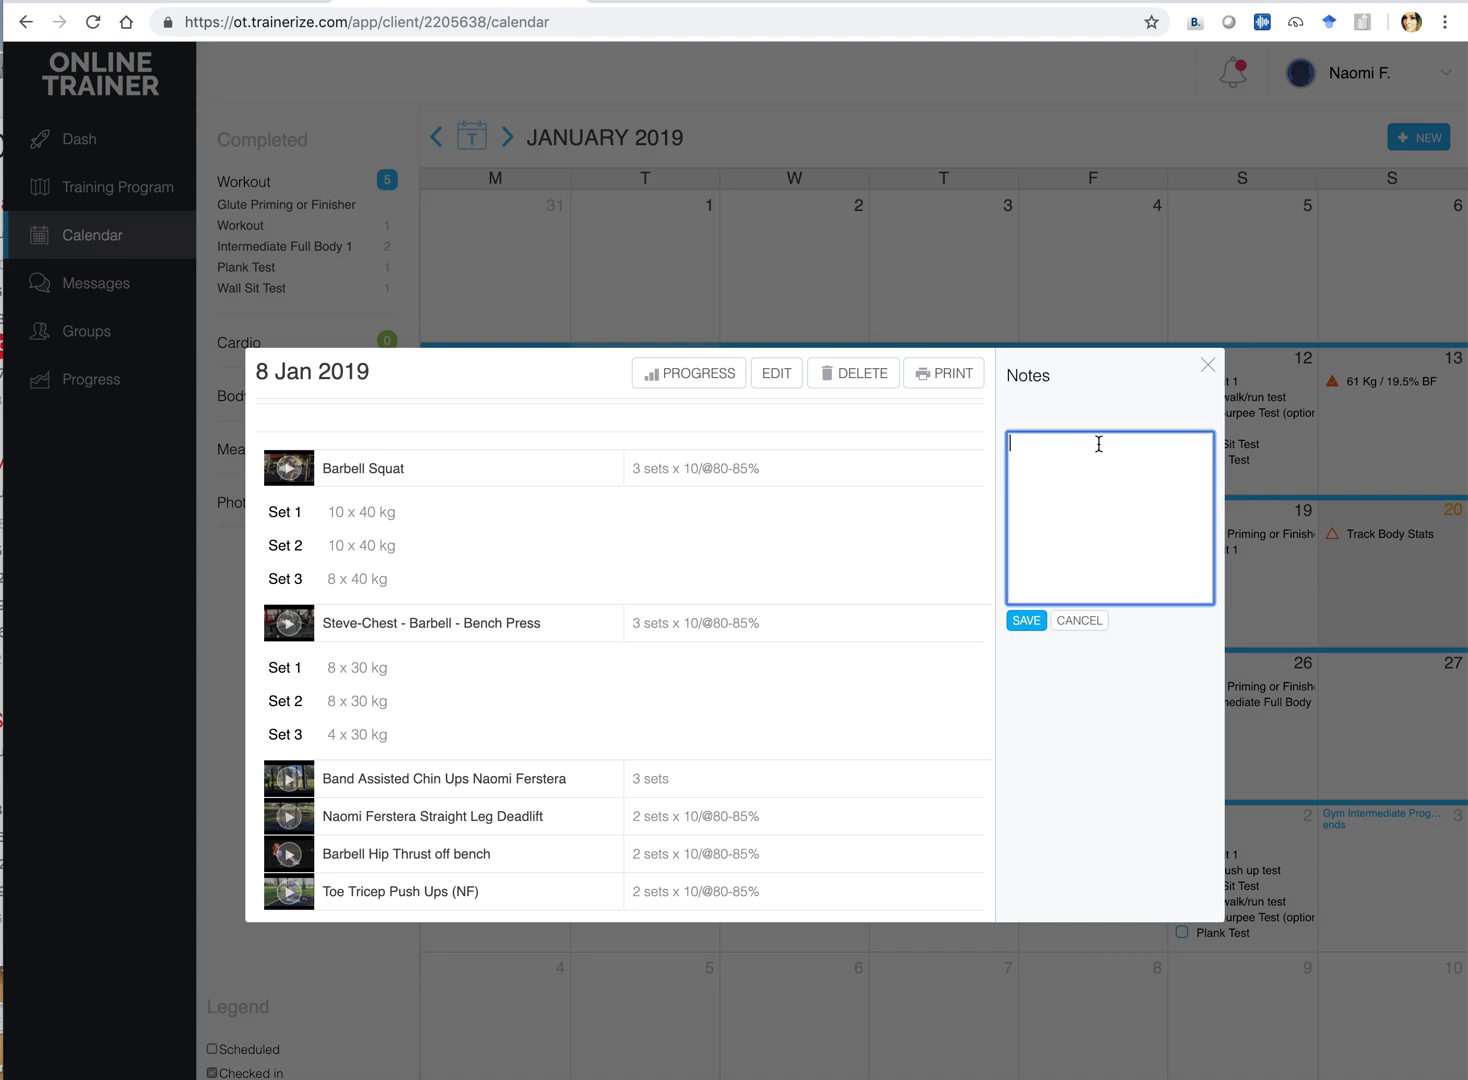
text(Felt treal)
key(BackSpace)
key(BackSpace)
key(BackSpace)
key(BackSpace)
key(BackSpace)
text(reallly)
key(BackSpace)
key(BackSpace)
key(BackSpace)
text(y good today - next session aiming for )
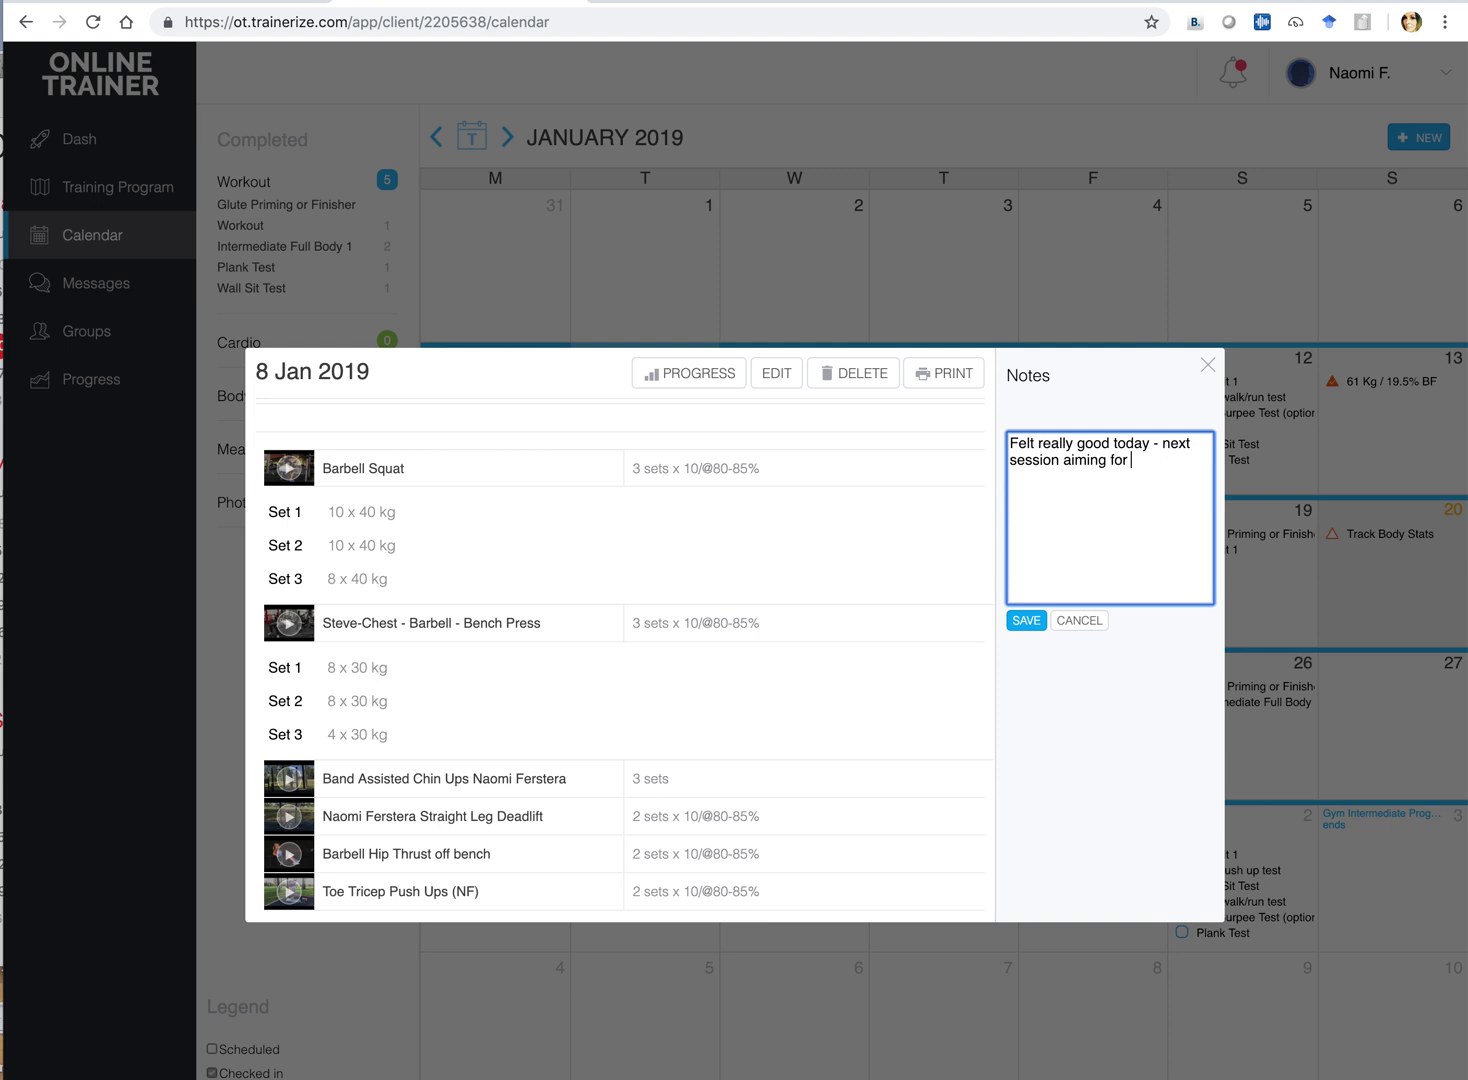
text(10 reps on the last set.)
click(1025, 620)
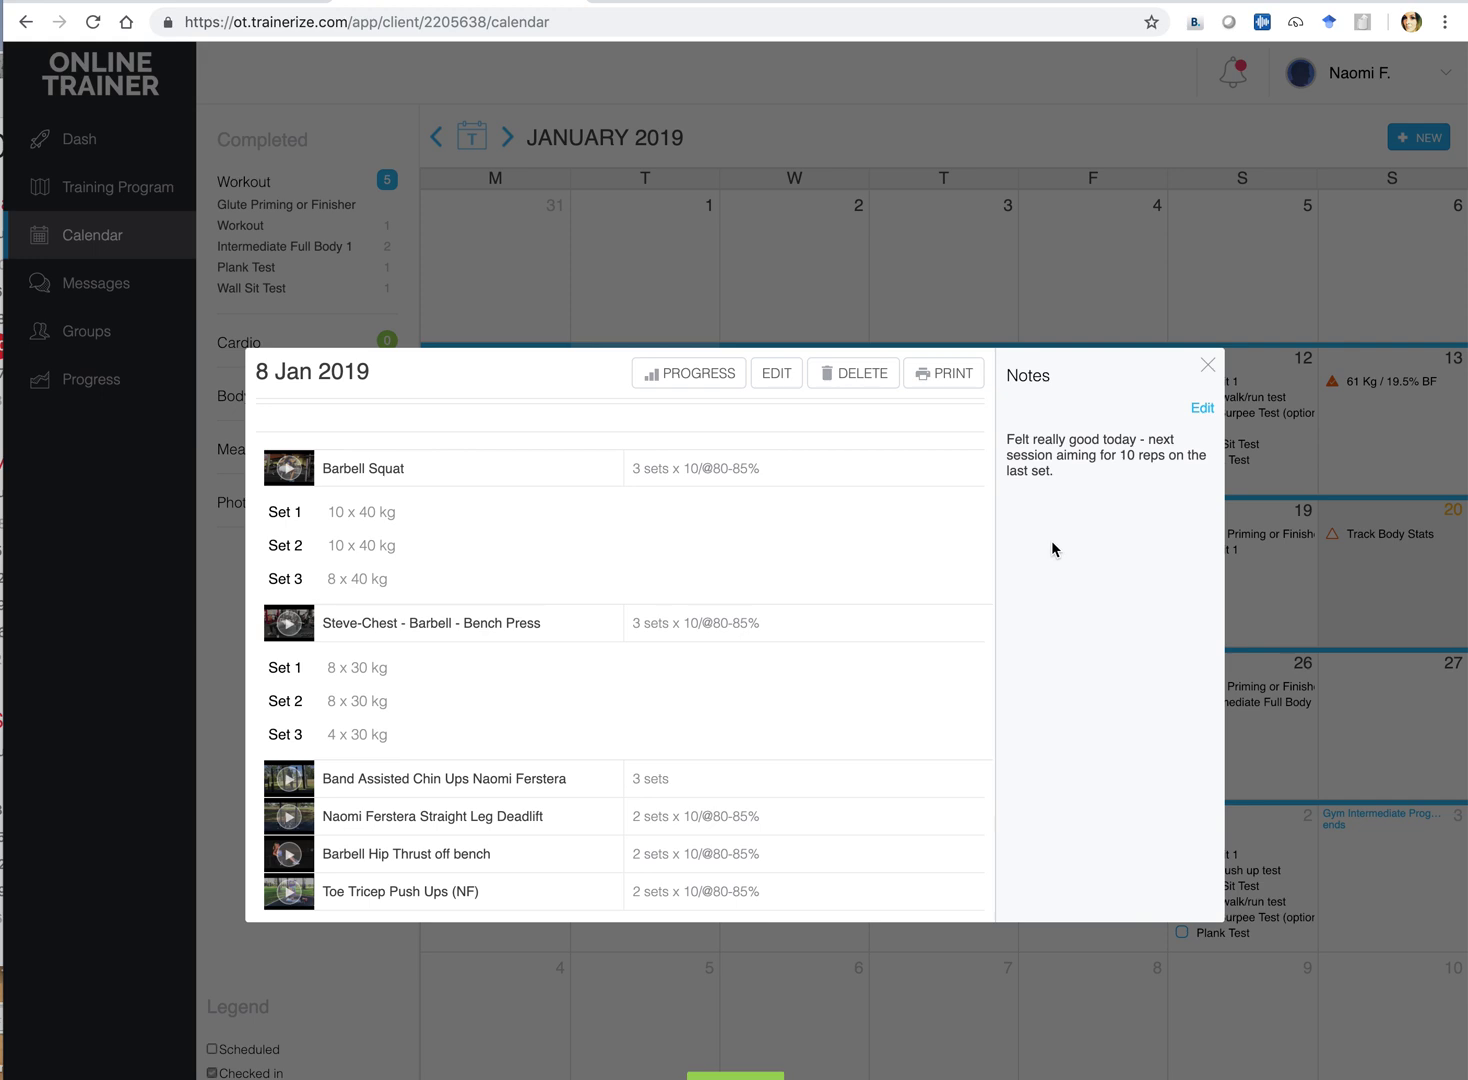
click(1207, 367)
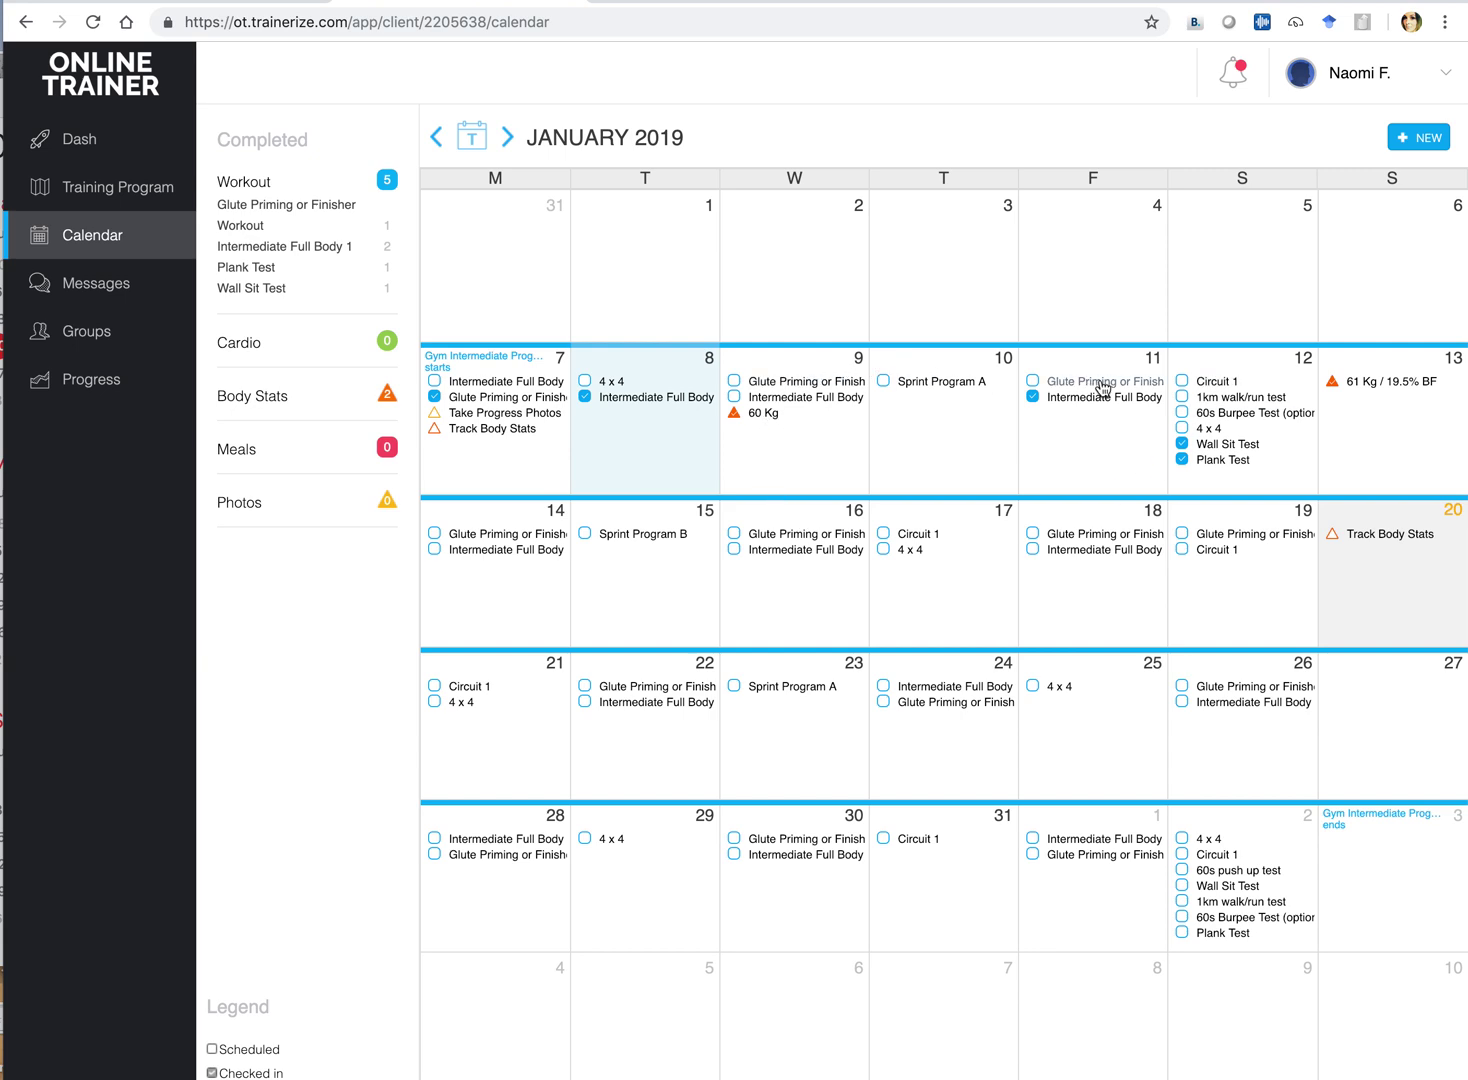
Check in the 12 Jan 60s Burpee Test and enter 25 reps for Set 1
click(1217, 418)
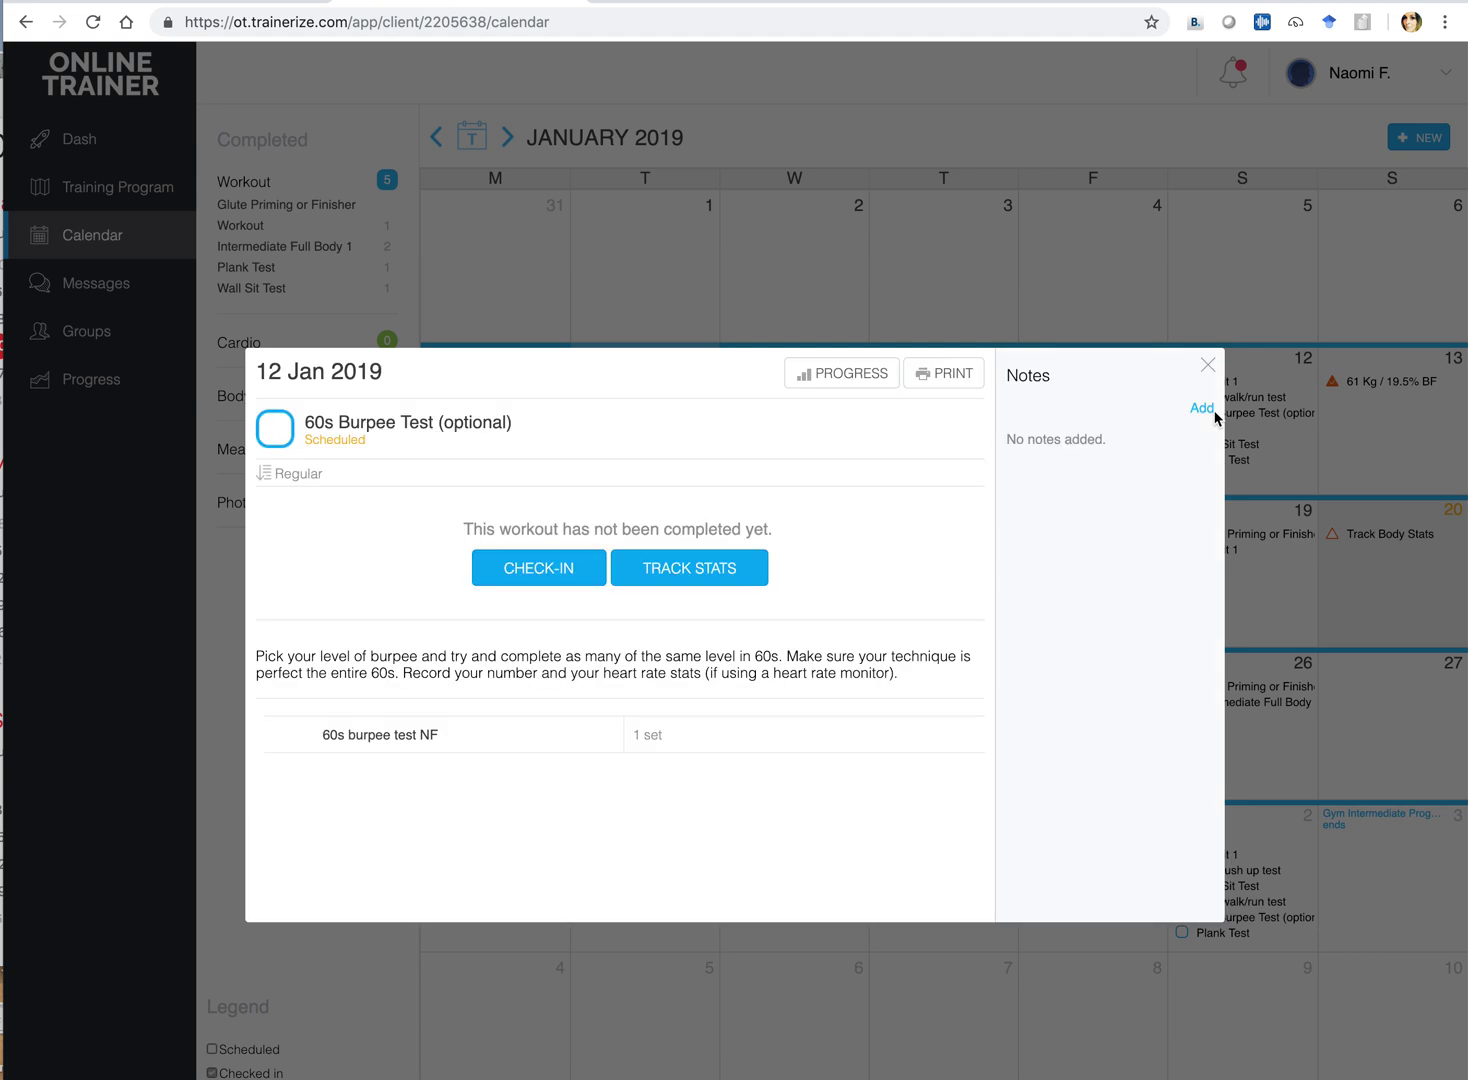
click(538, 569)
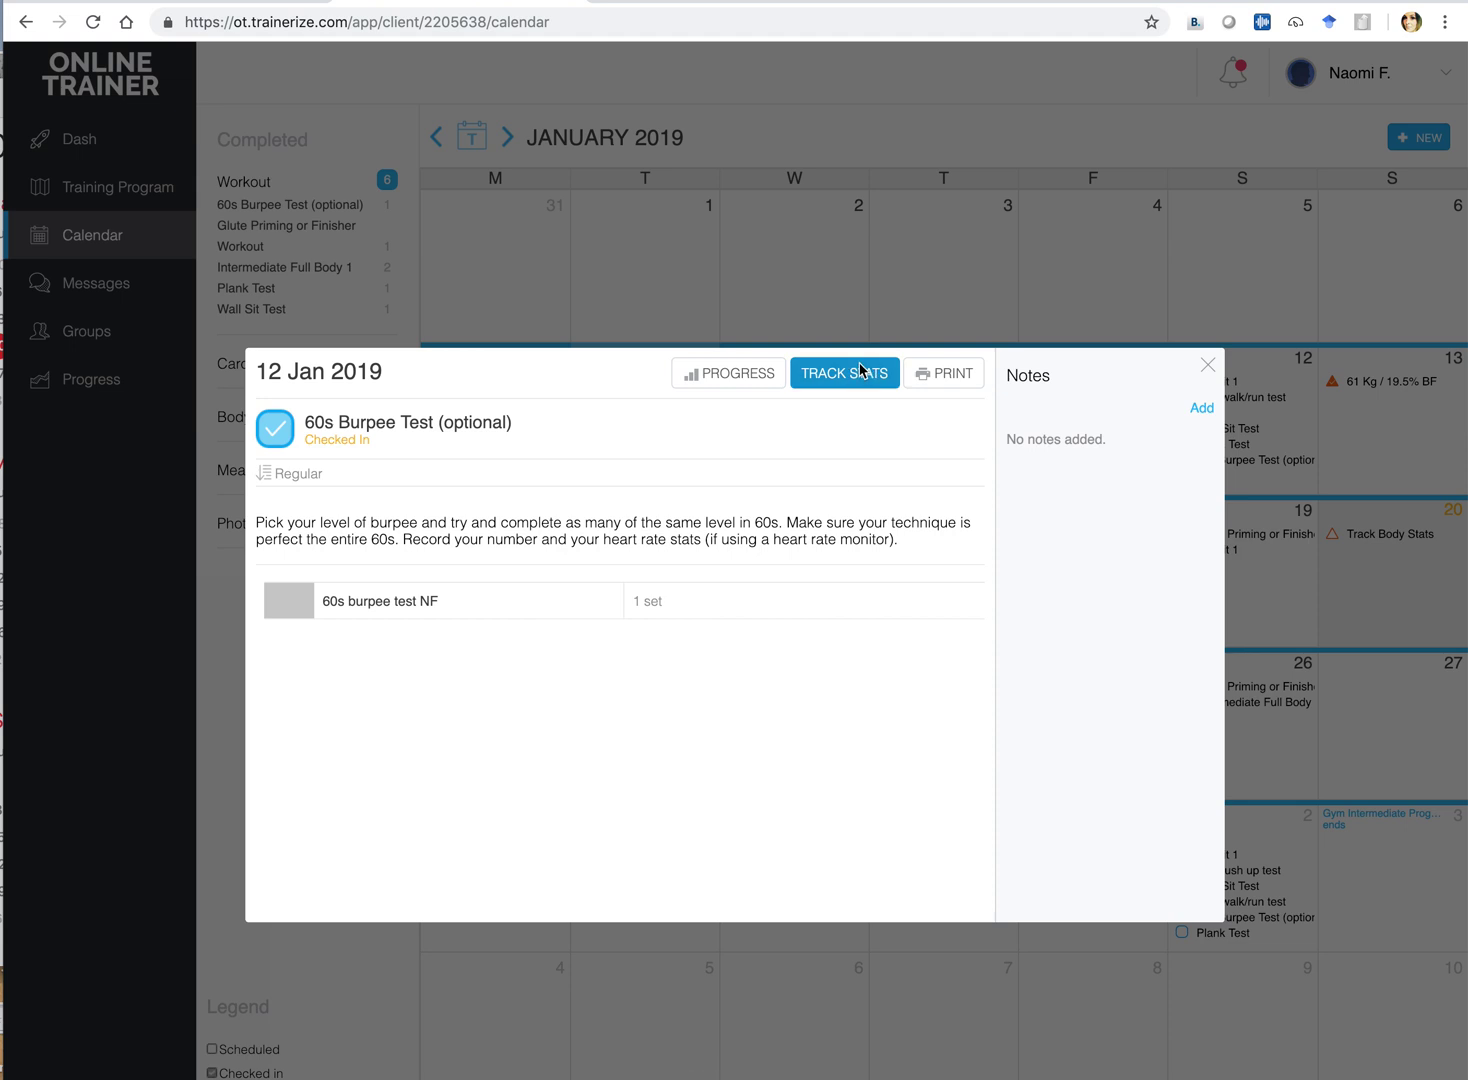
click(849, 375)
click(339, 567)
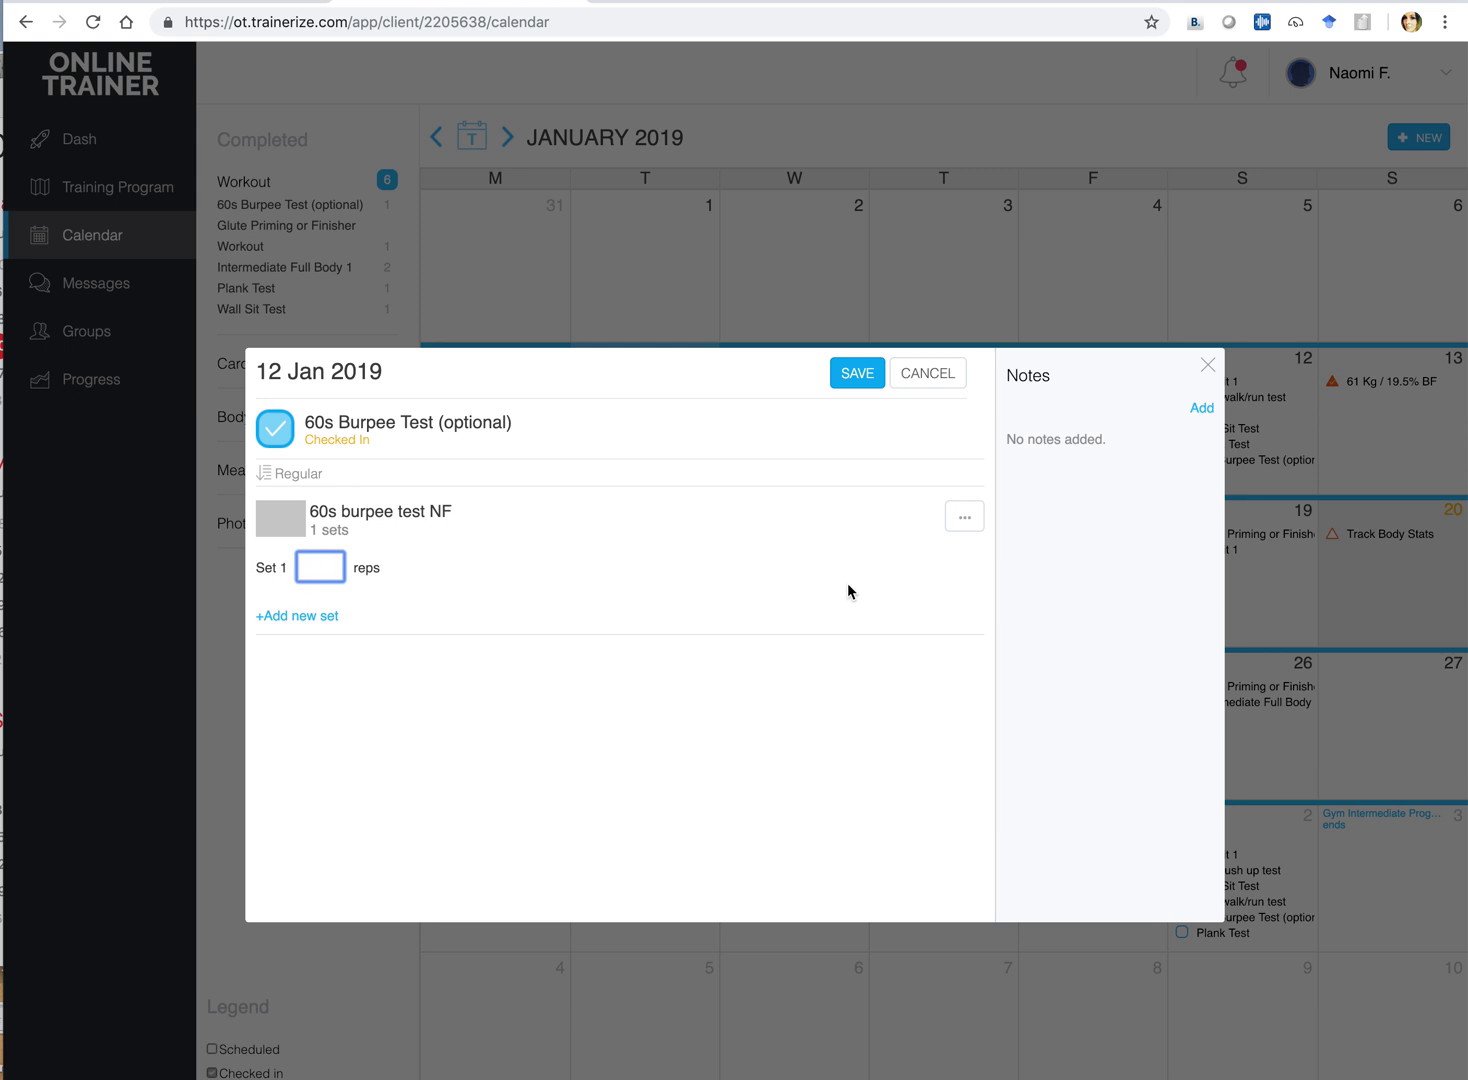
text(256)
key(BackSpace)
Add the note 'Push for 26 next time', save the result and close the test
click(1200, 410)
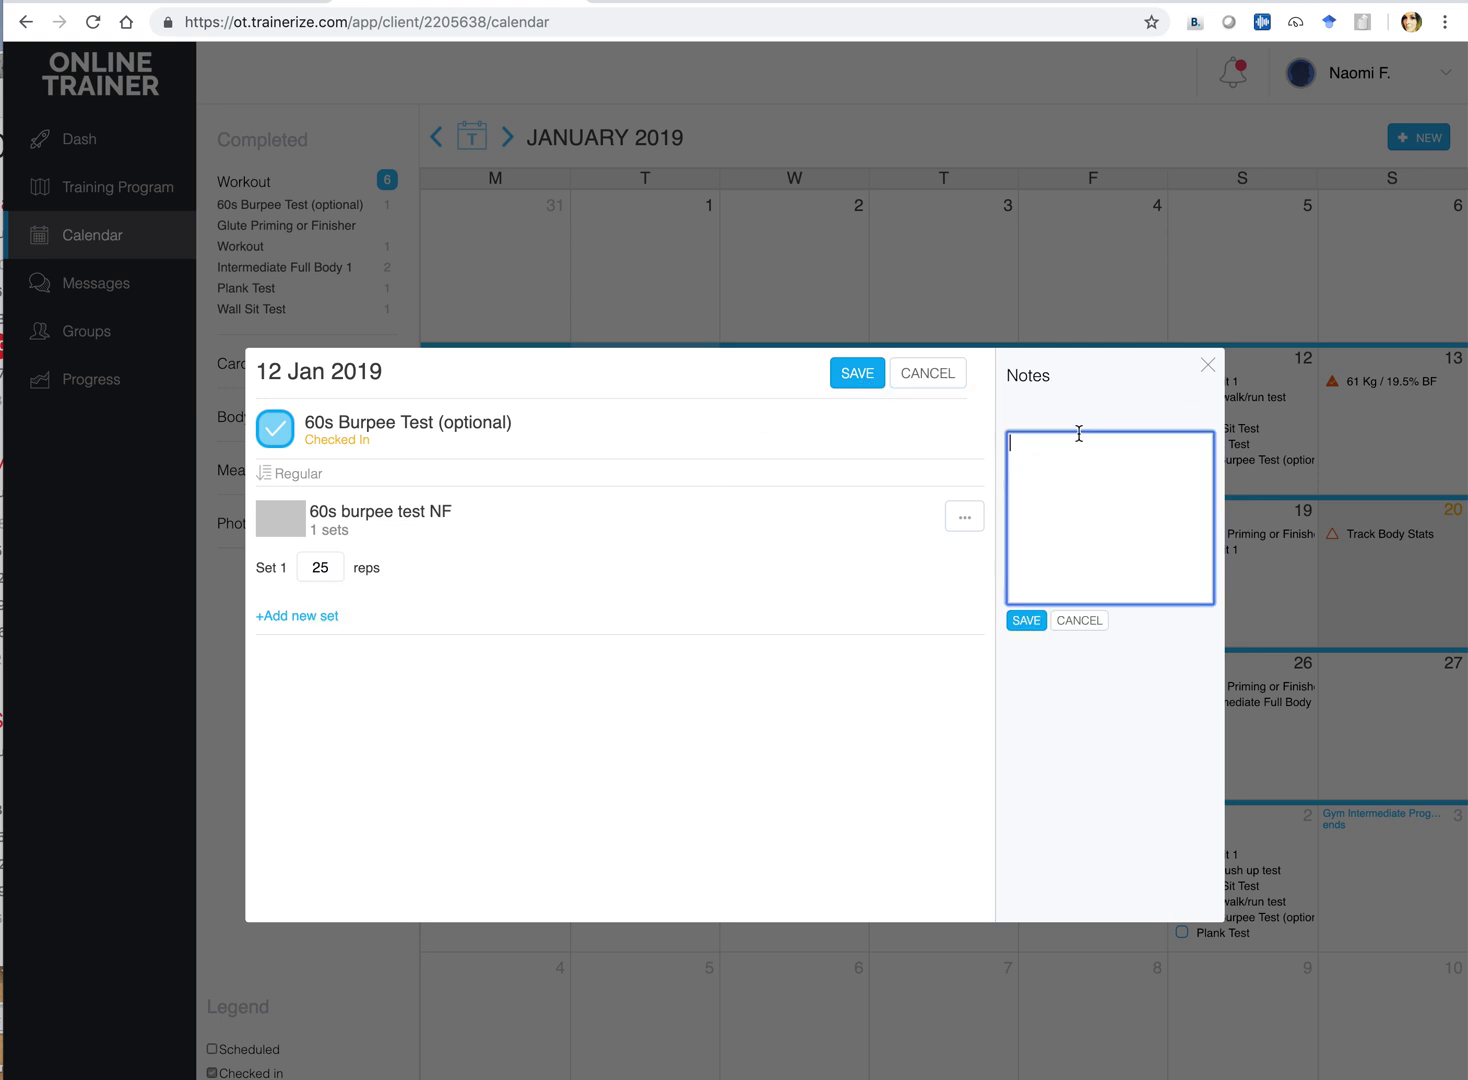
text(Push for 26 next time)
click(1028, 620)
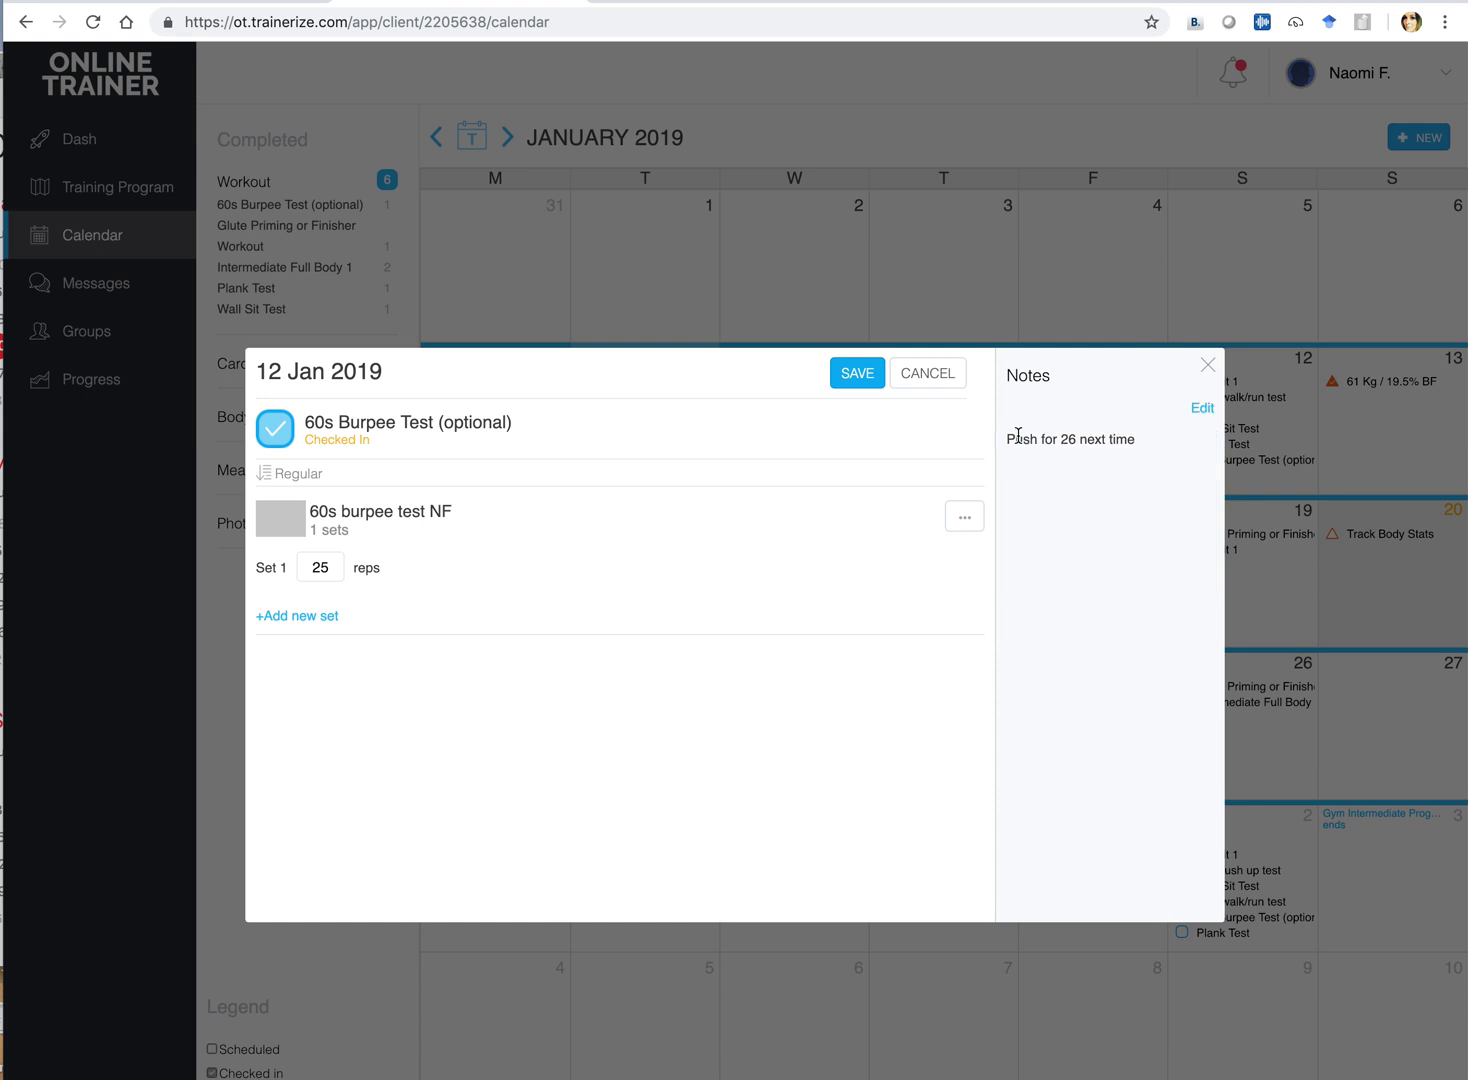
click(857, 373)
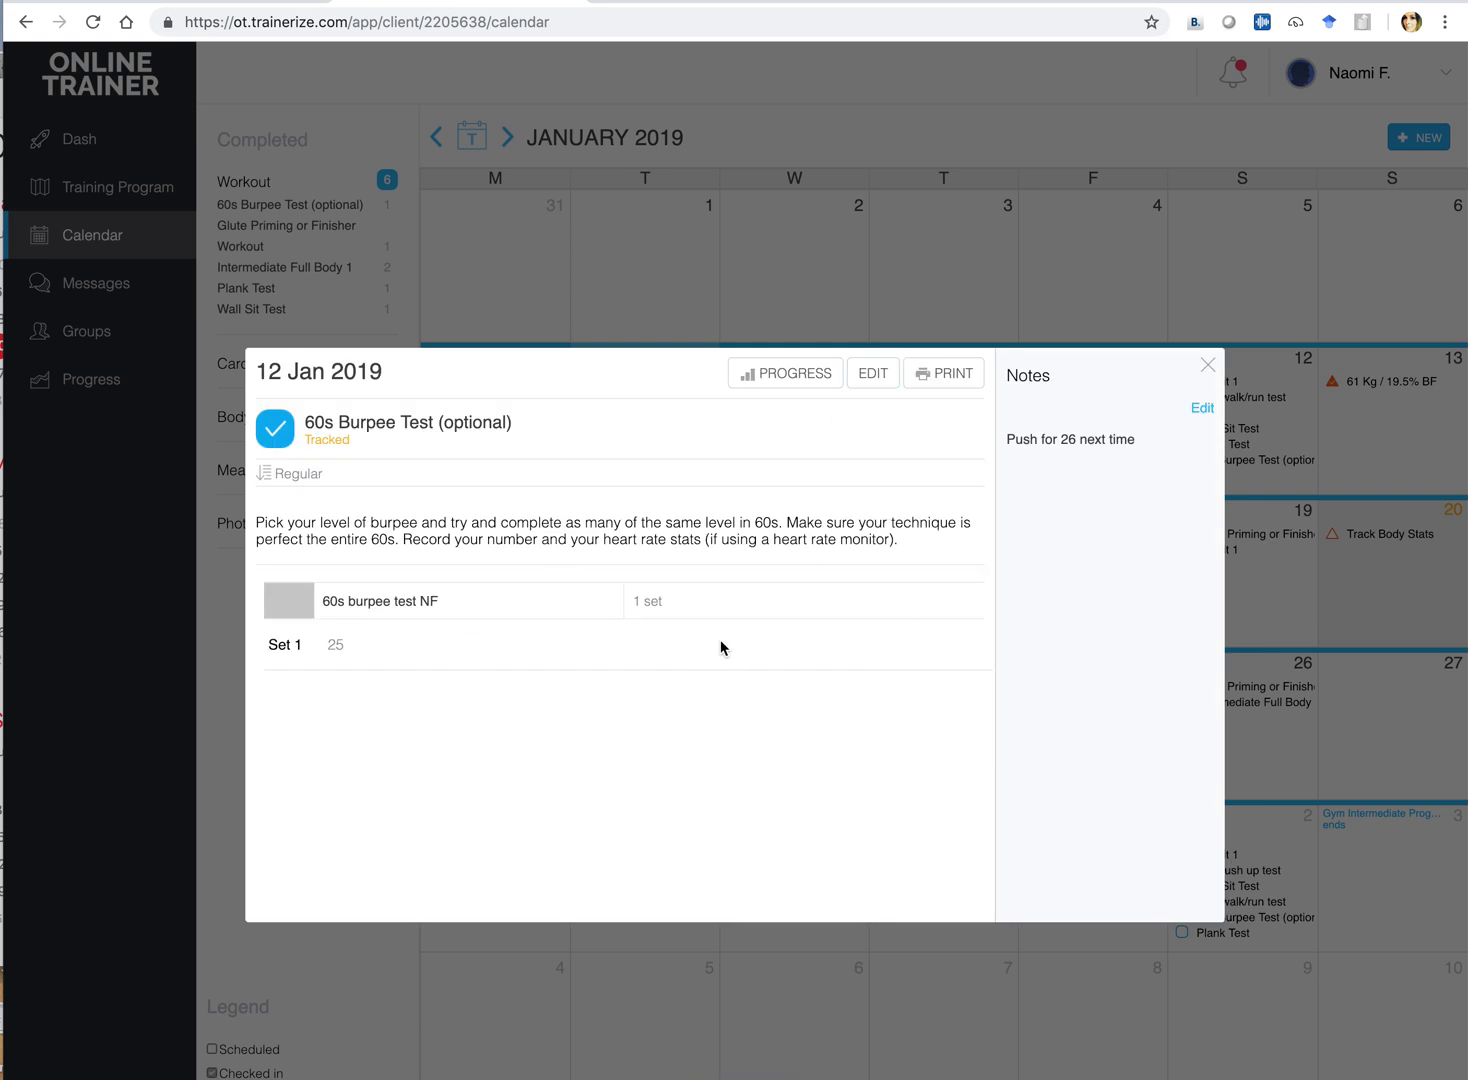
click(1208, 366)
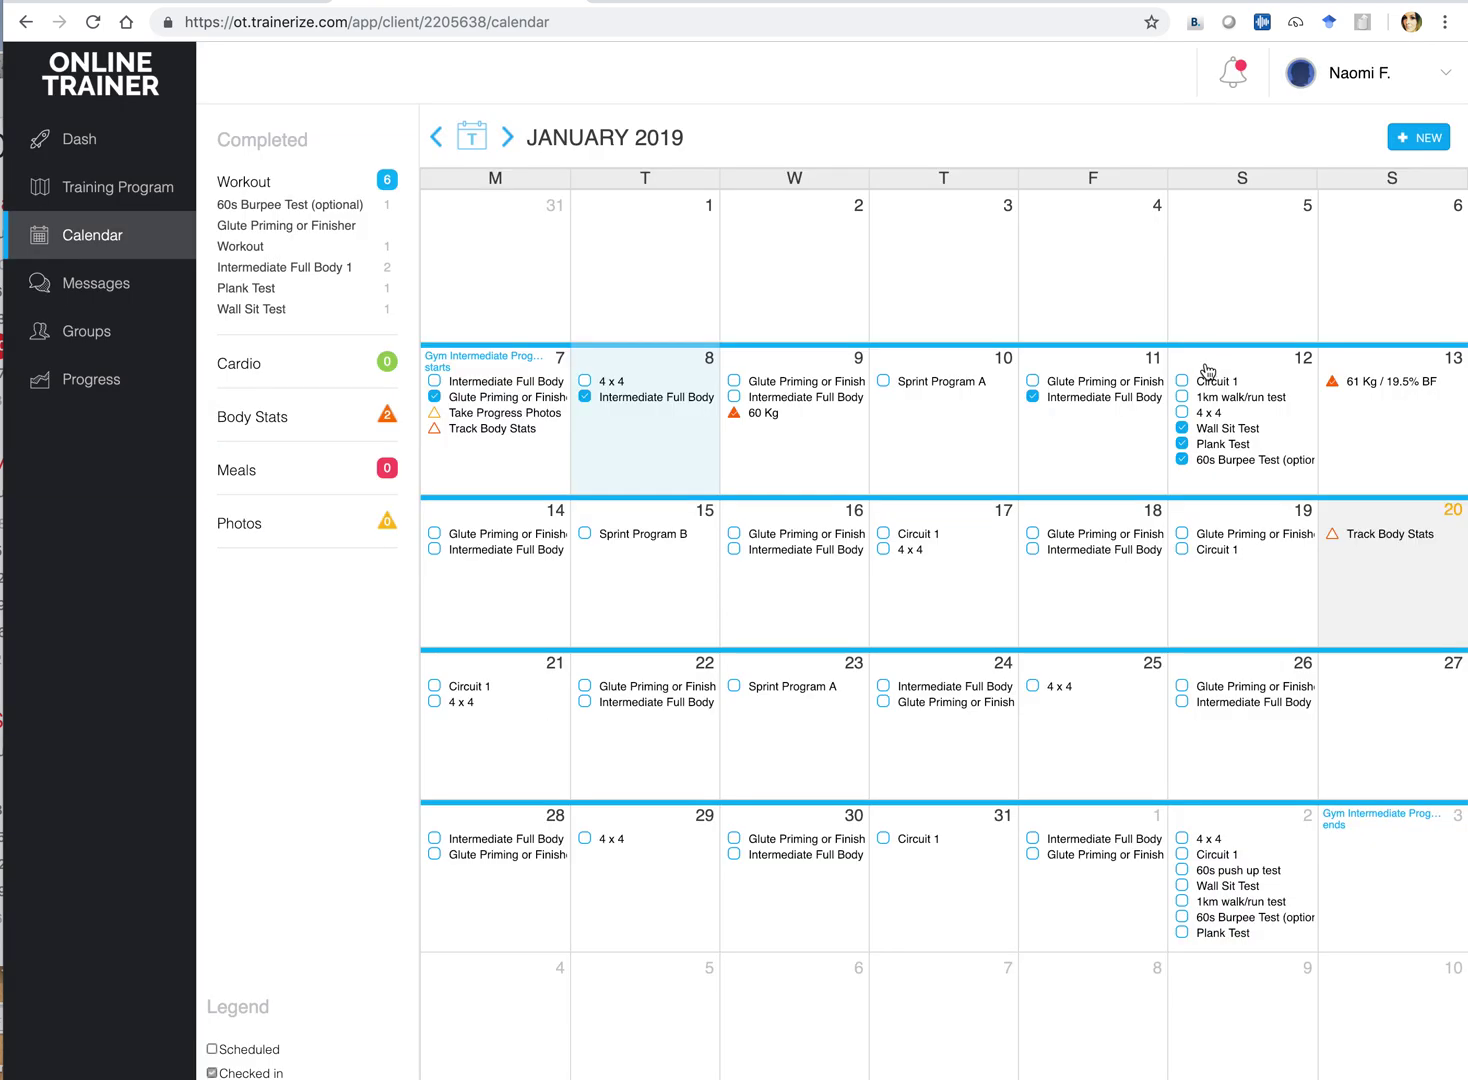
Check in the 12 Jan 1km walk/run test and enter a time of 6 min 55 sec
click(1208, 400)
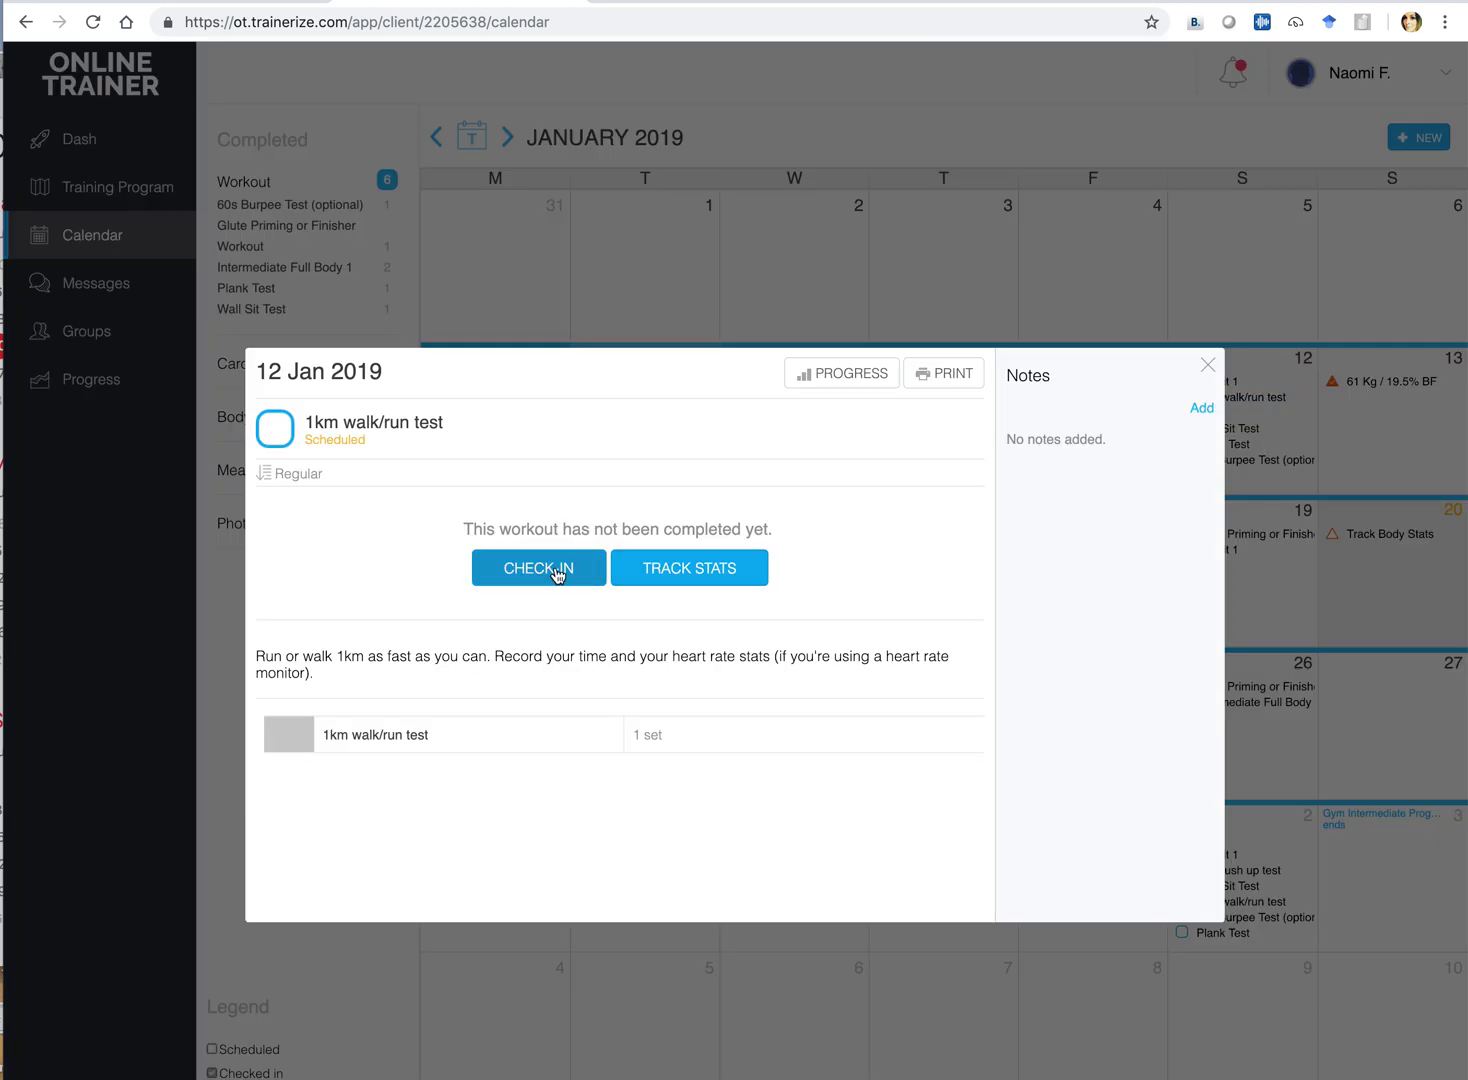
click(557, 568)
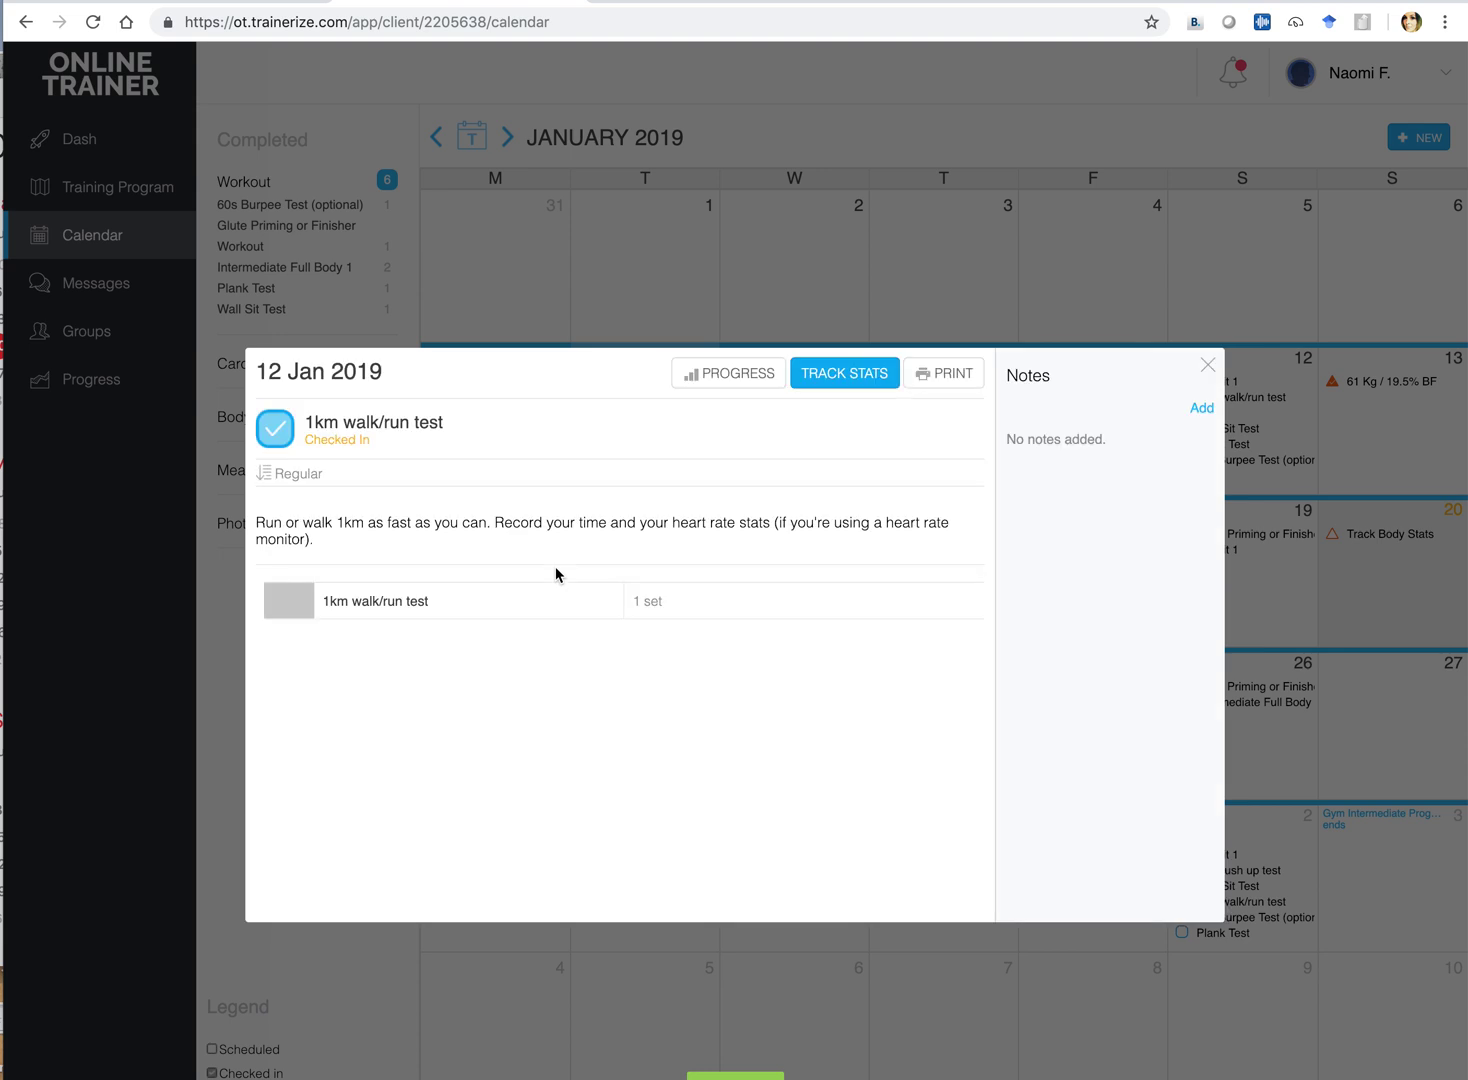
click(845, 376)
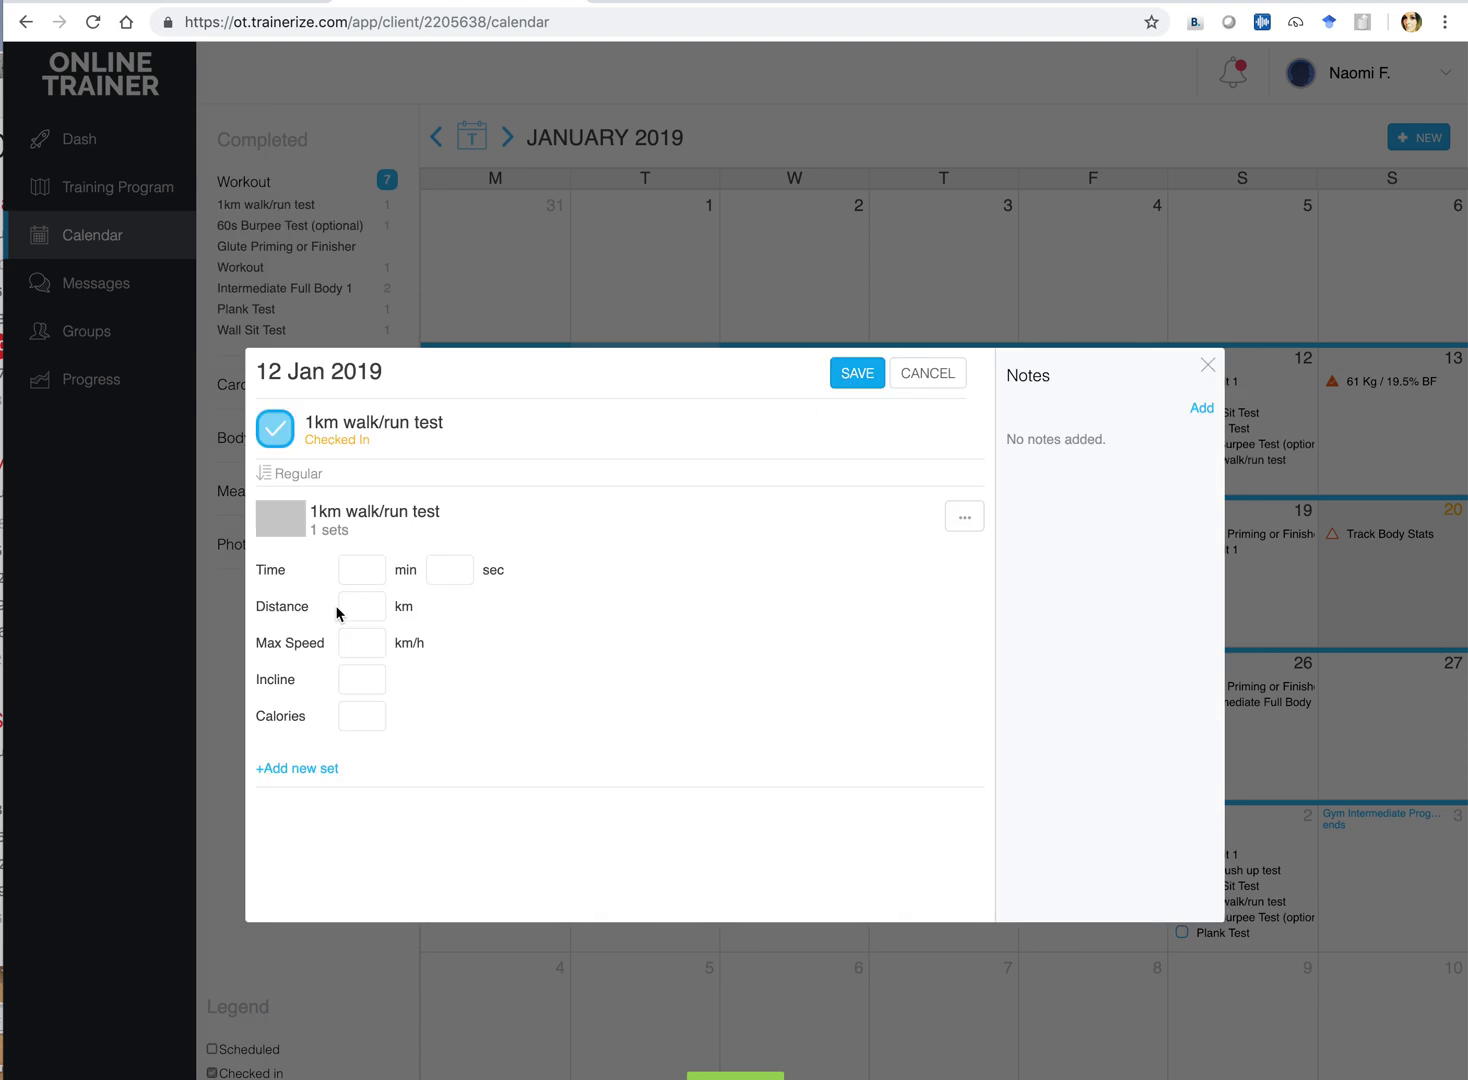
click(356, 576)
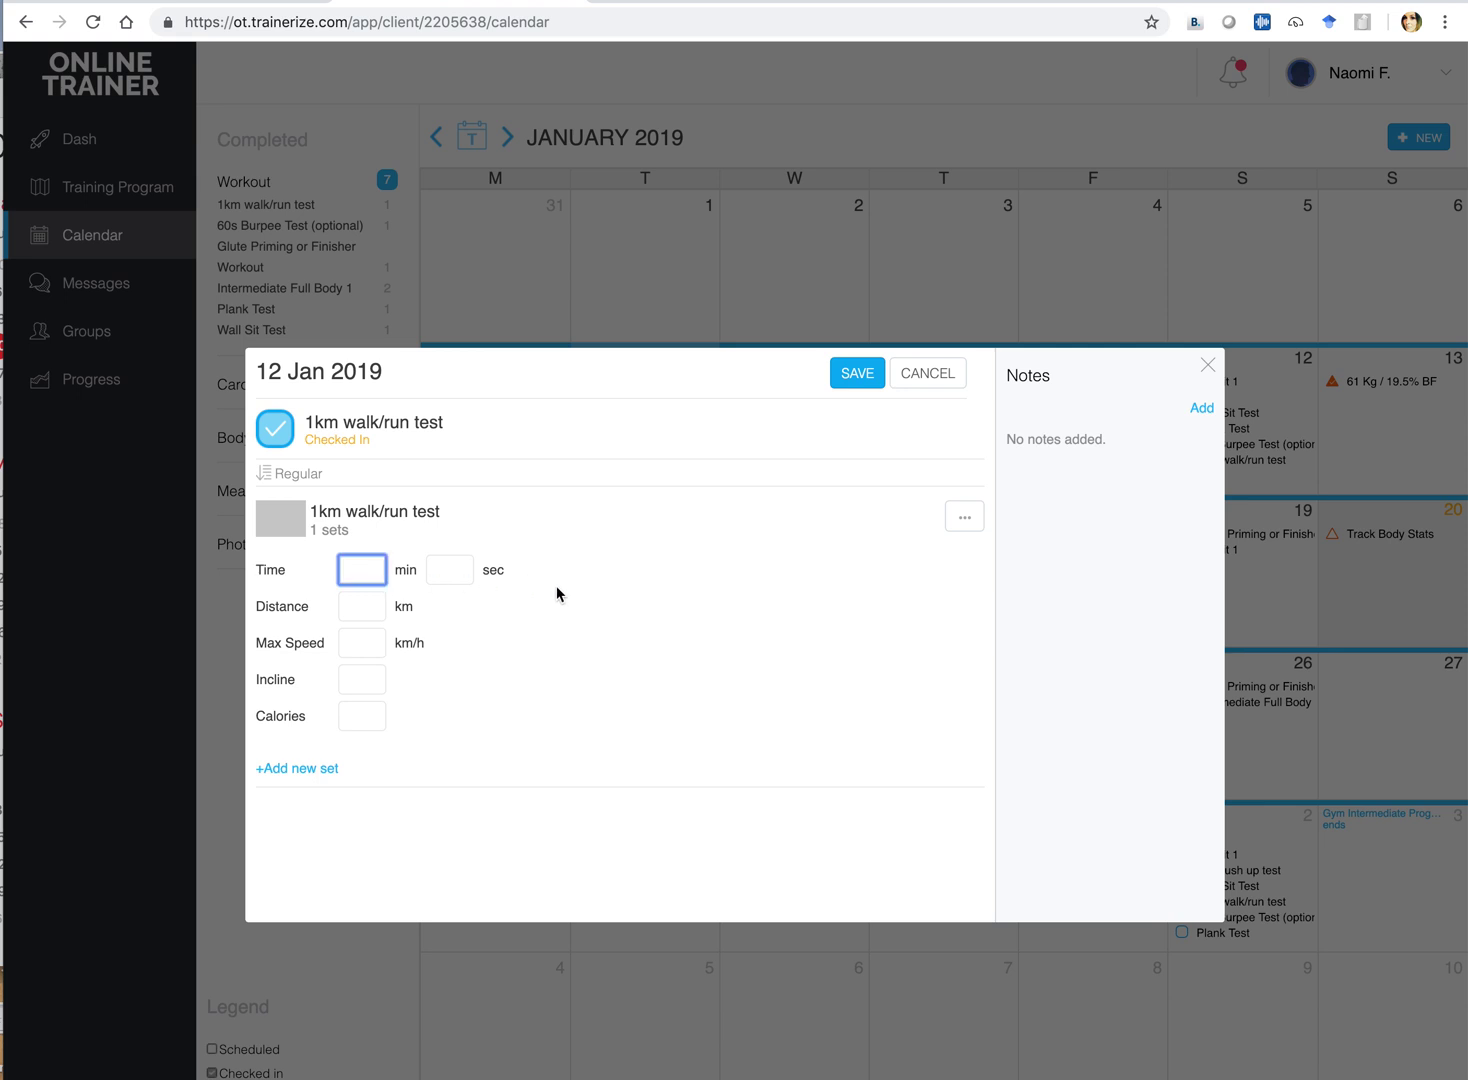
text(6)
click(453, 566)
text(55)
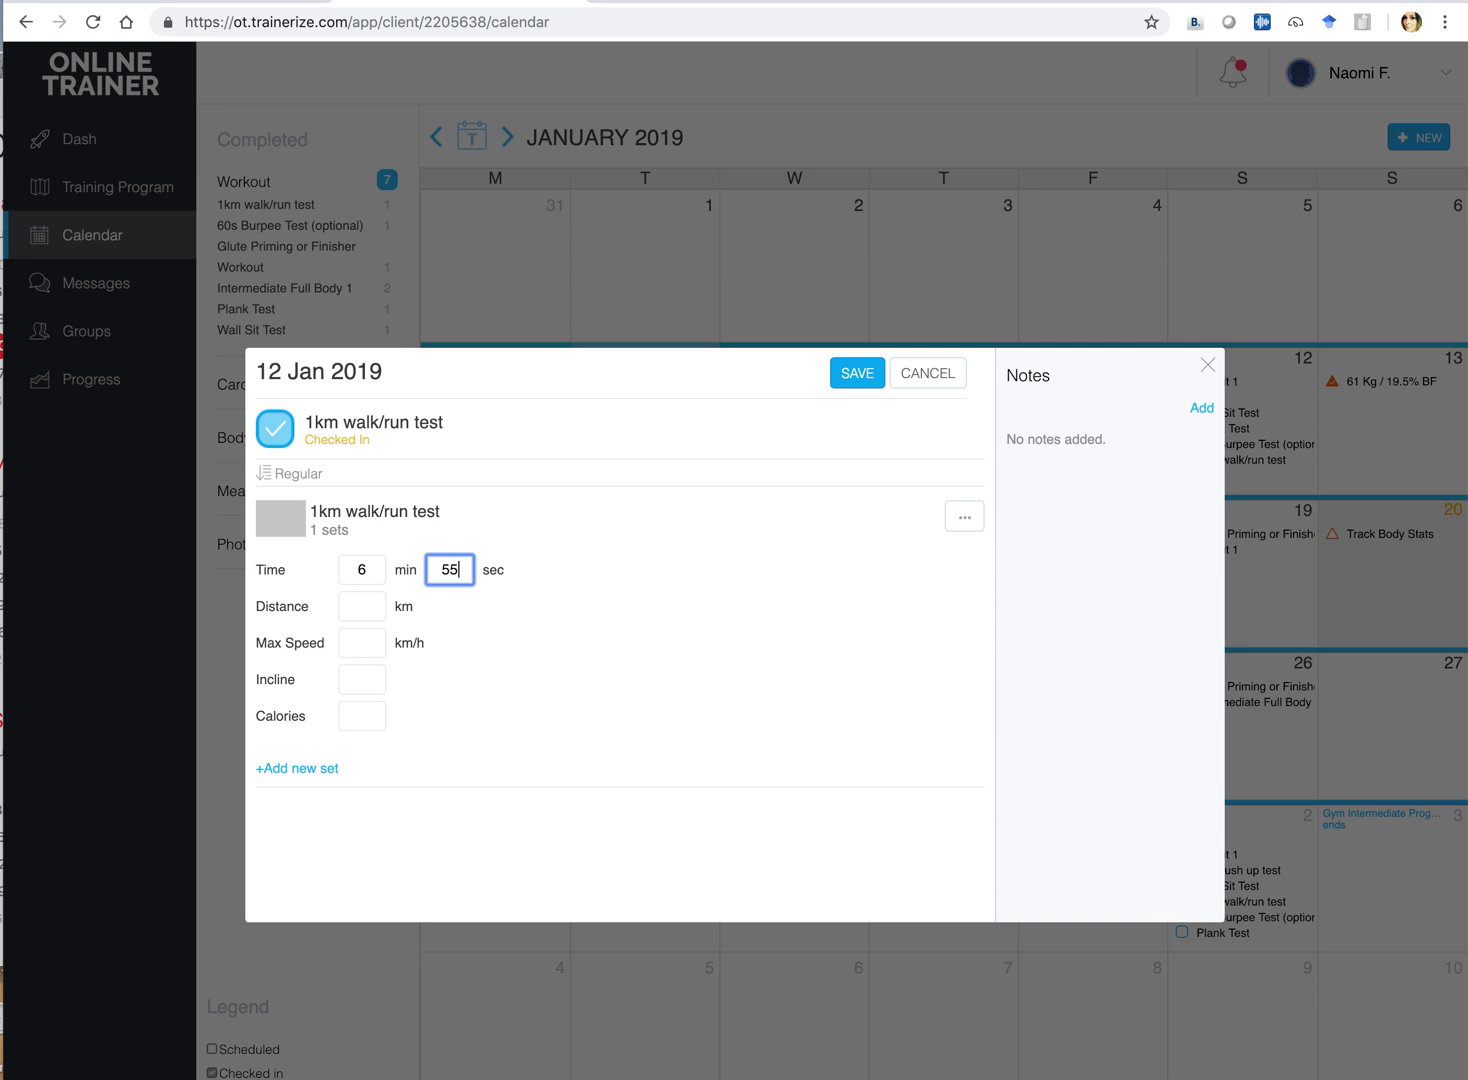
click(360, 609)
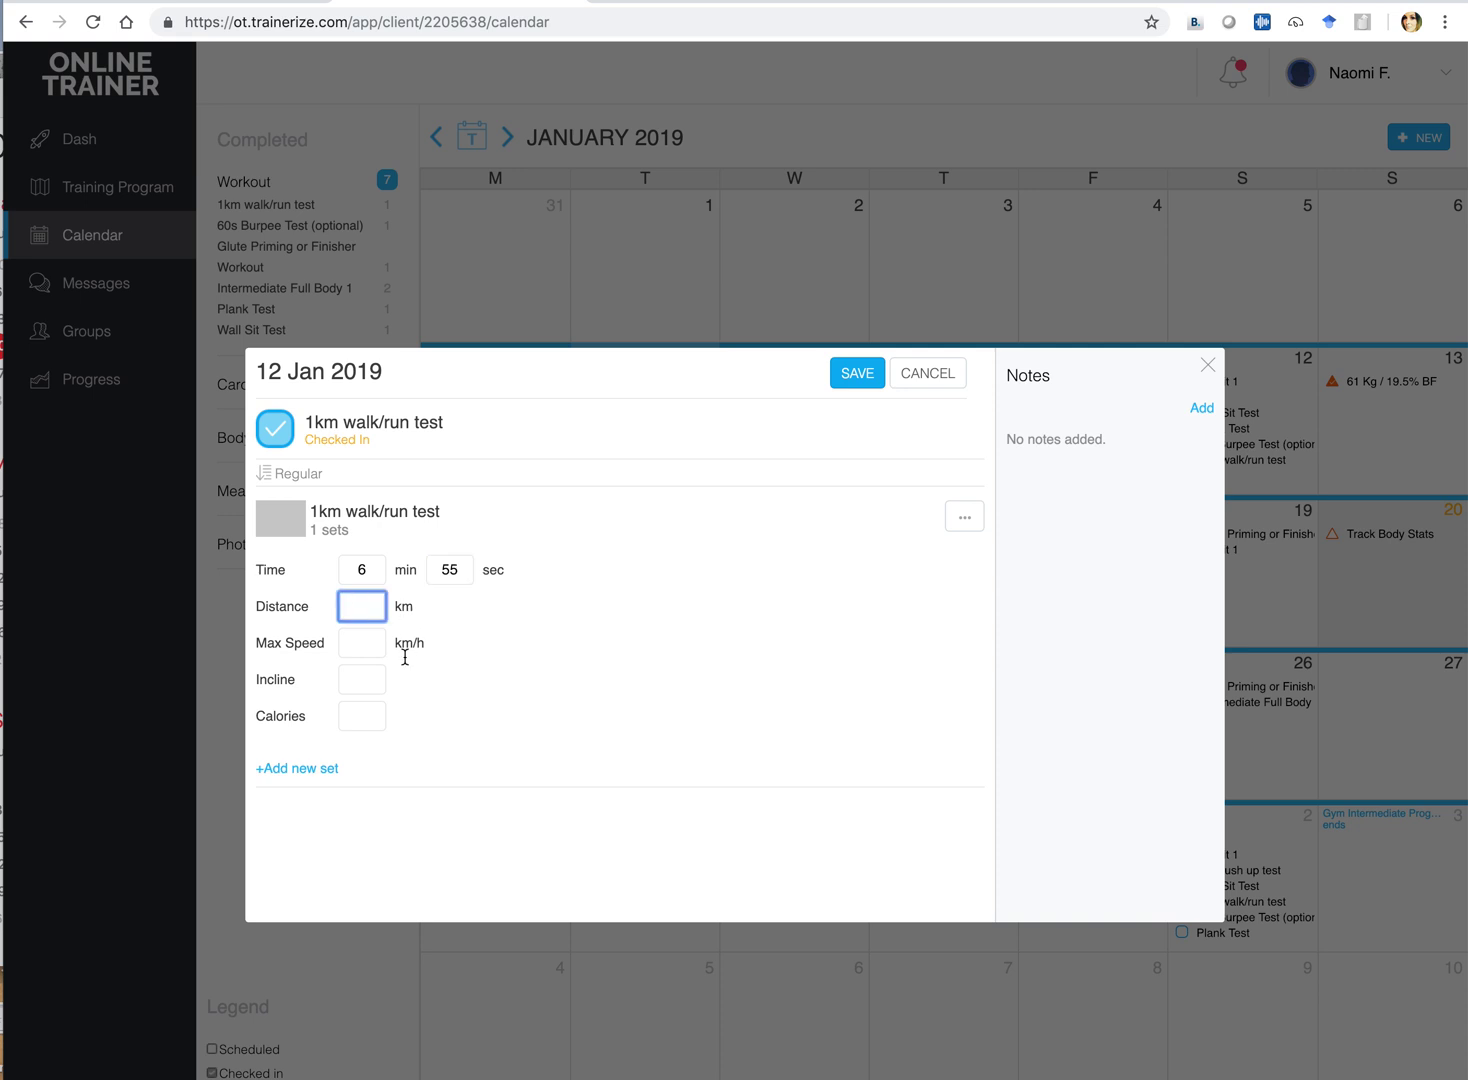
click(367, 647)
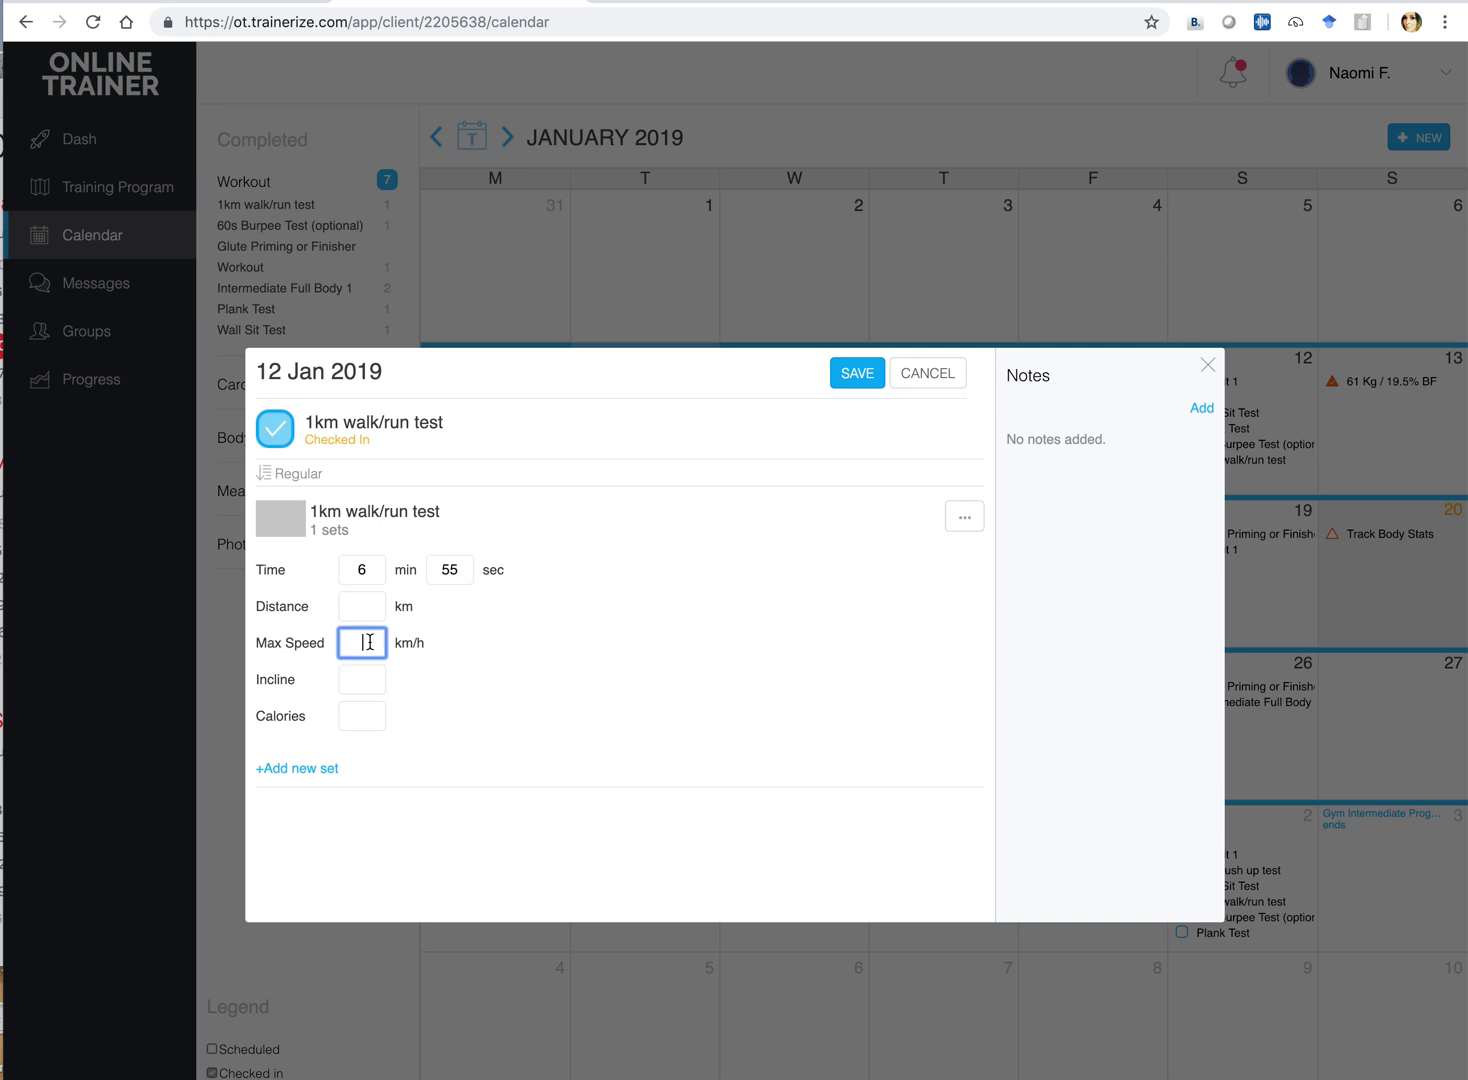
click(573, 673)
Add and save the note 'Max HR - 165bpm' on the test
click(1200, 408)
click(1087, 447)
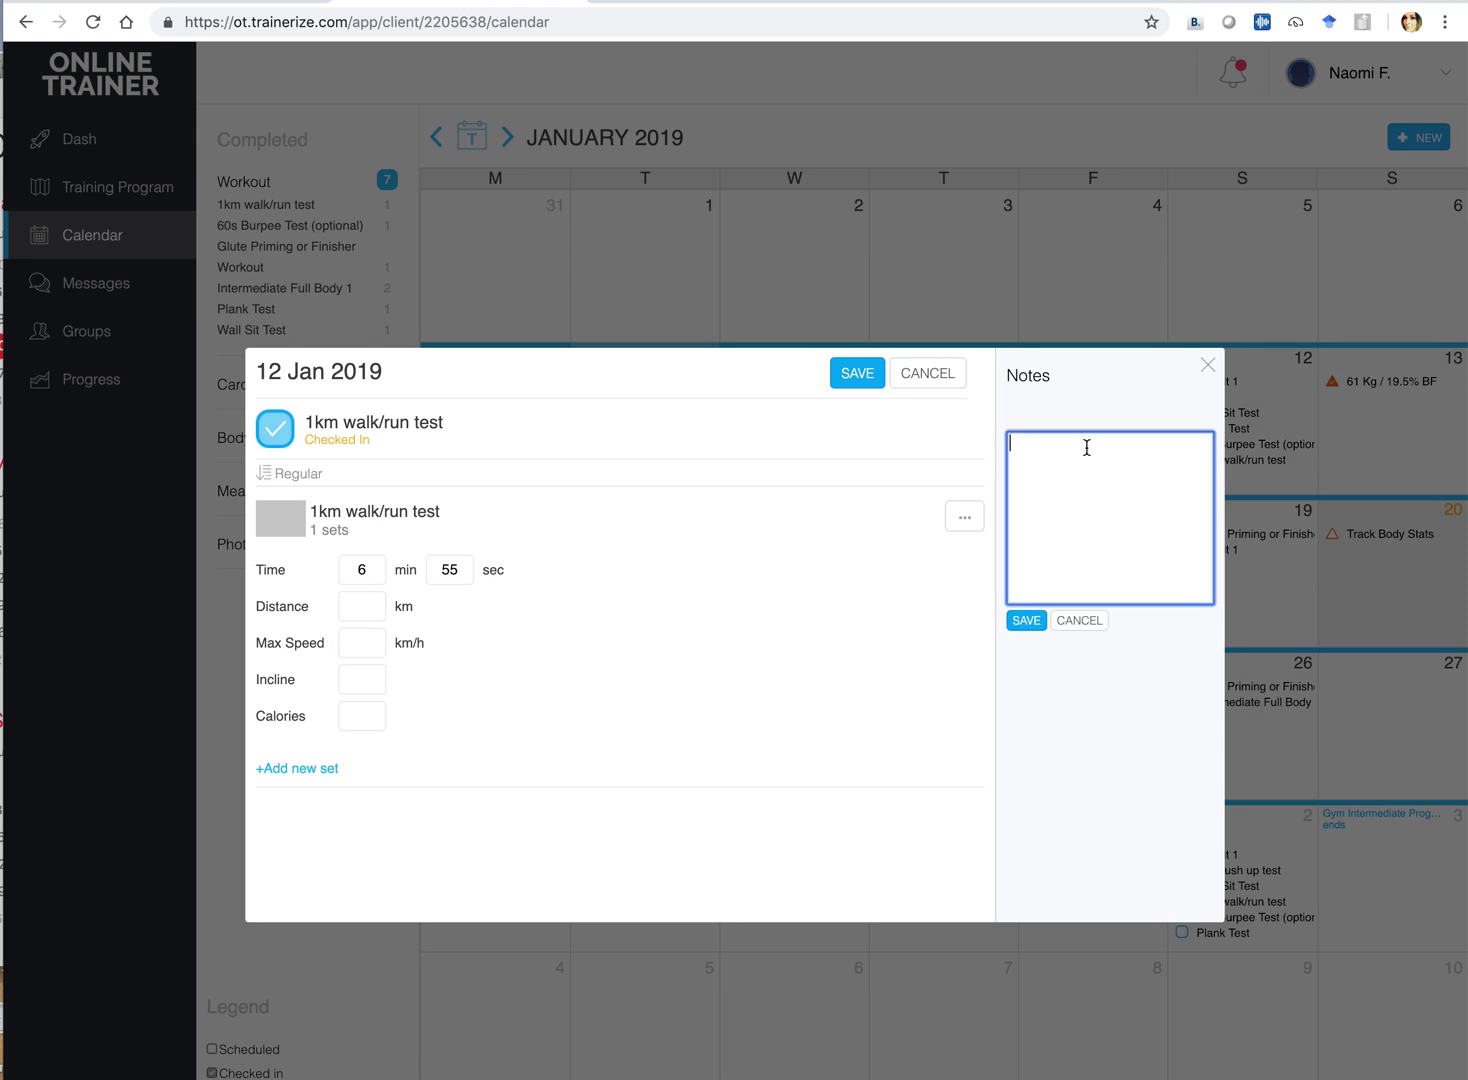
text(Max HR - 165bpm)
click(1025, 621)
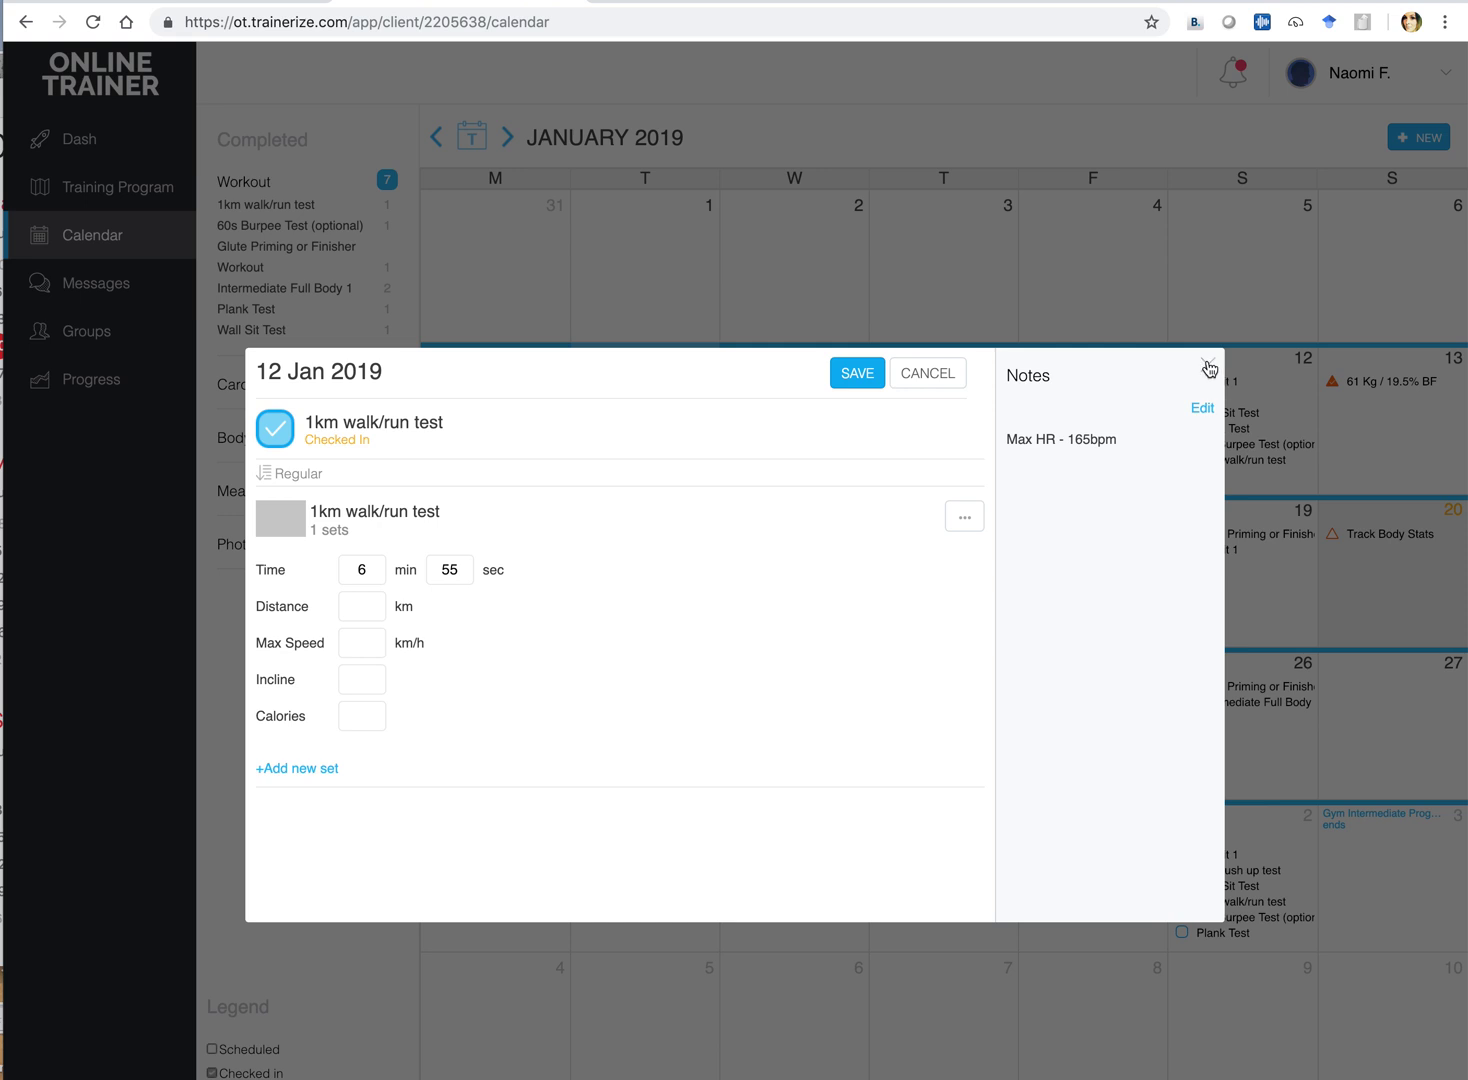
Discard the unsaved entries, then re-track the 1km walk/run test at 6 min 30 sec and save
click(1209, 368)
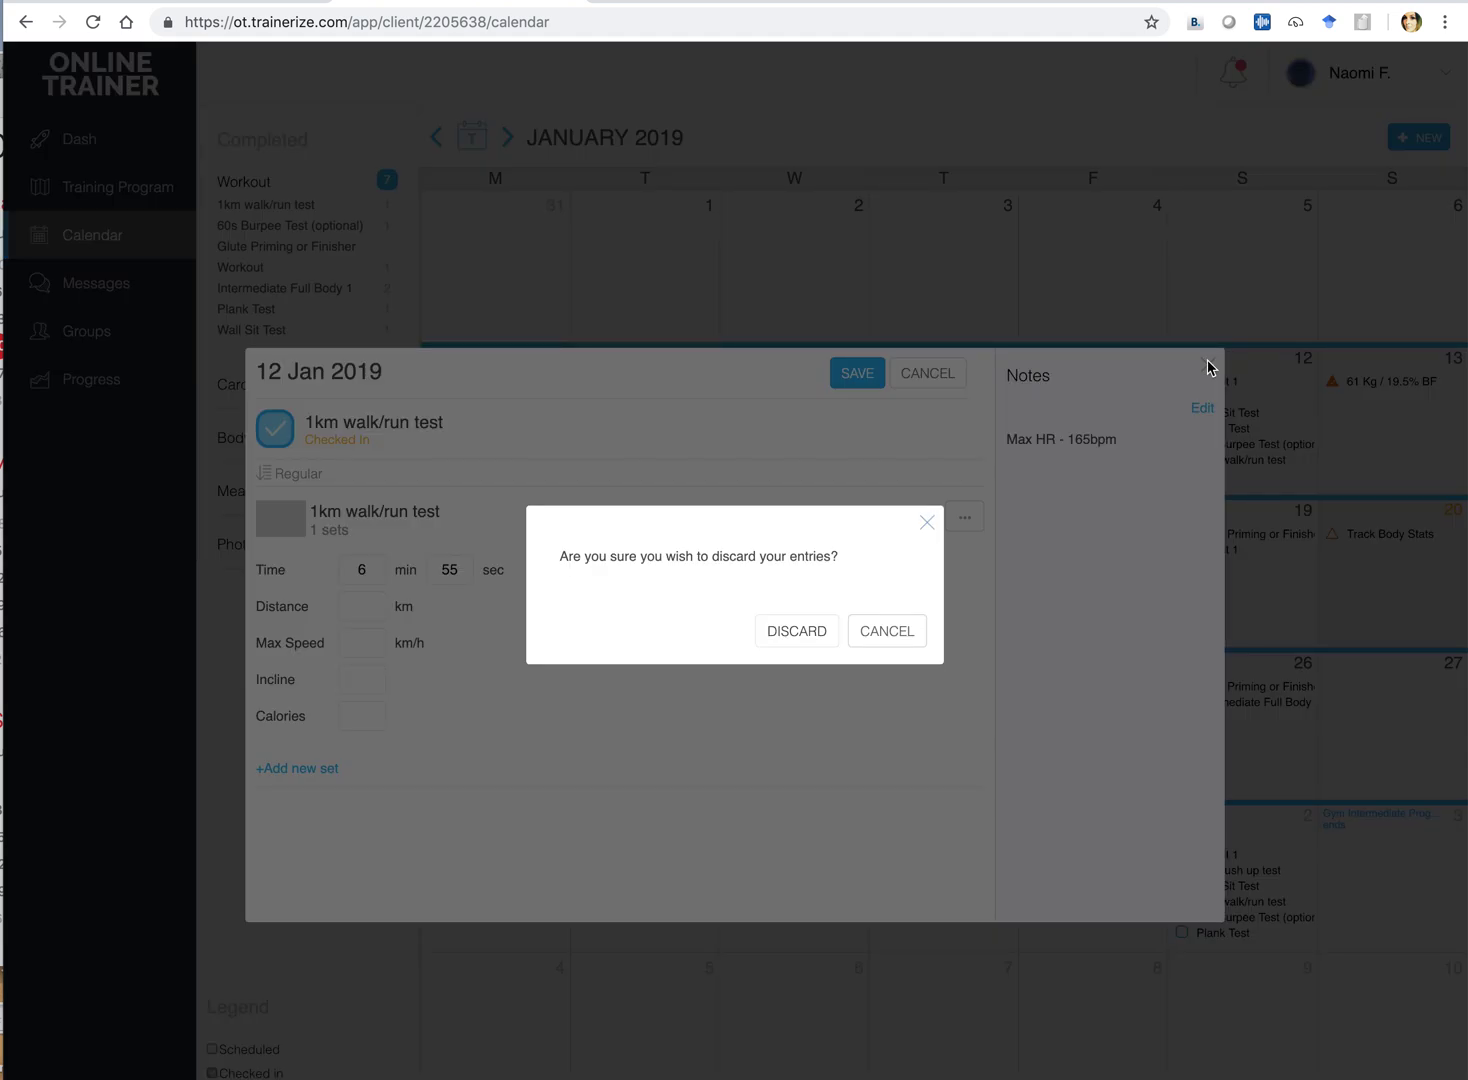
click(799, 640)
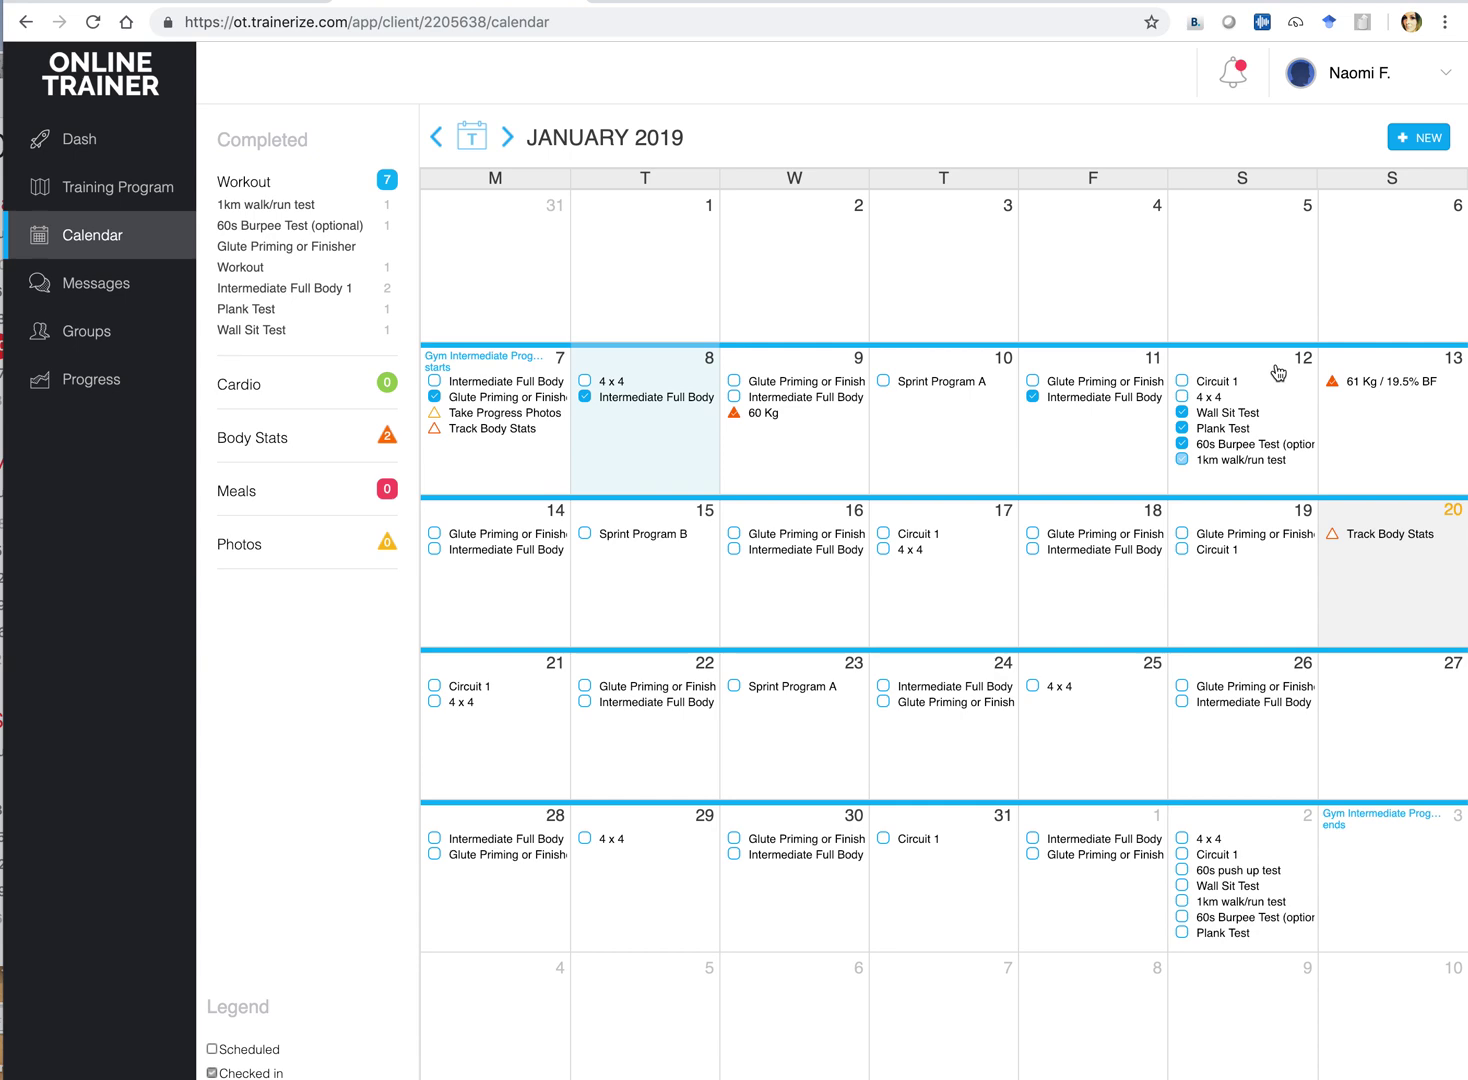
click(1252, 461)
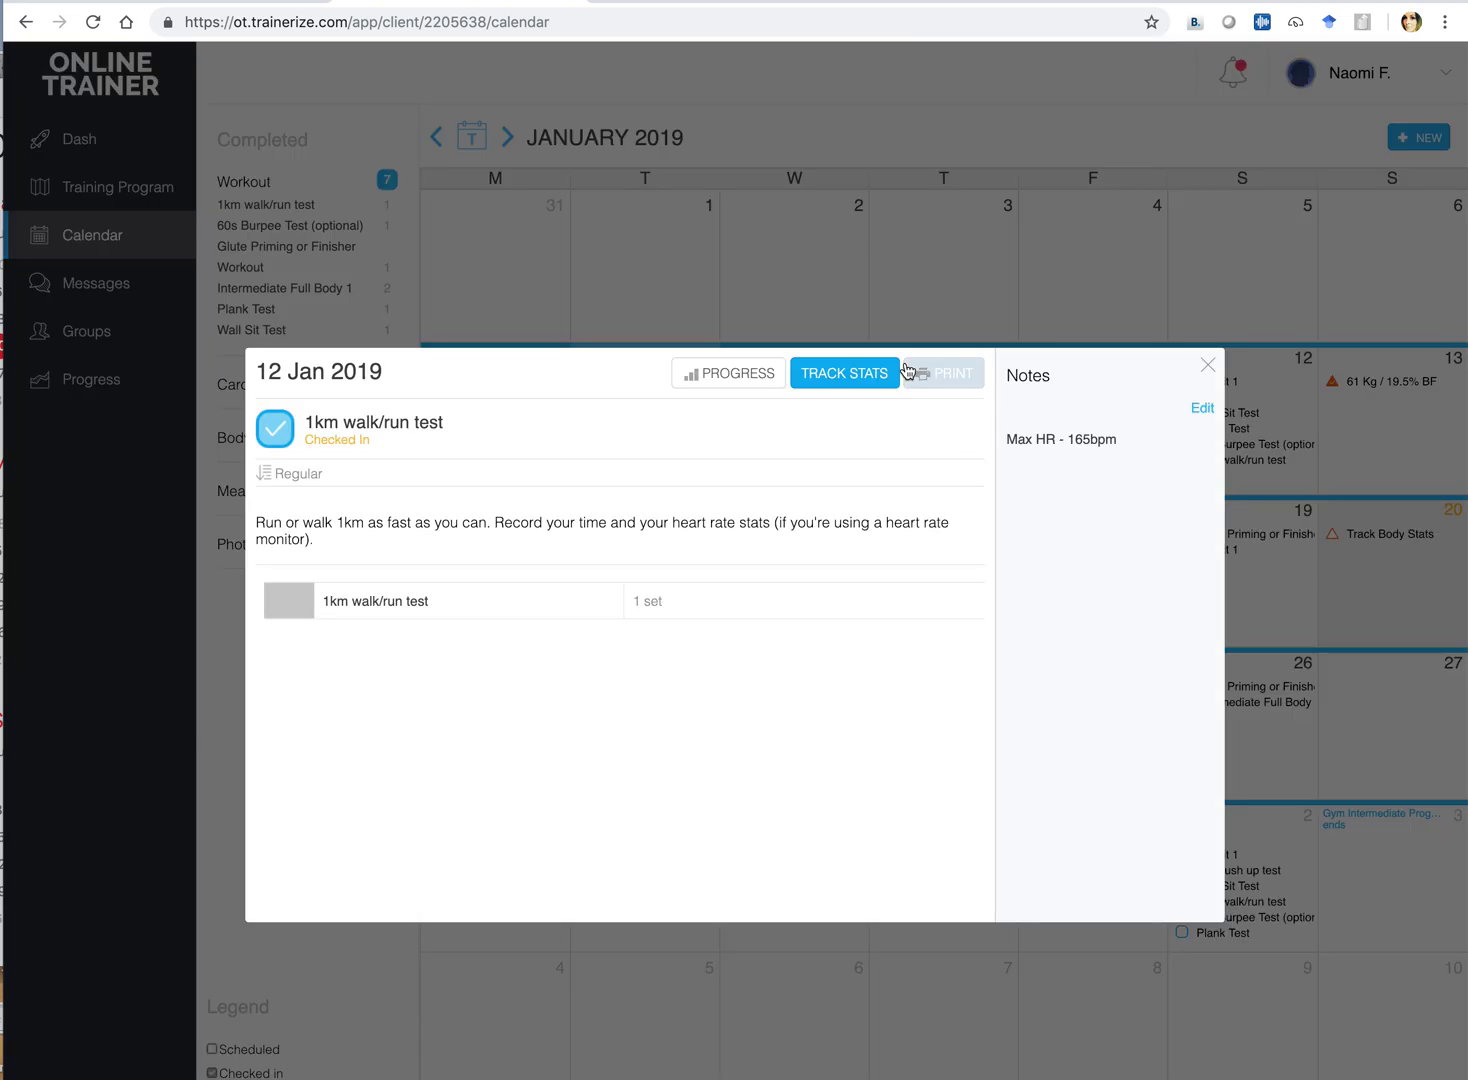
click(844, 376)
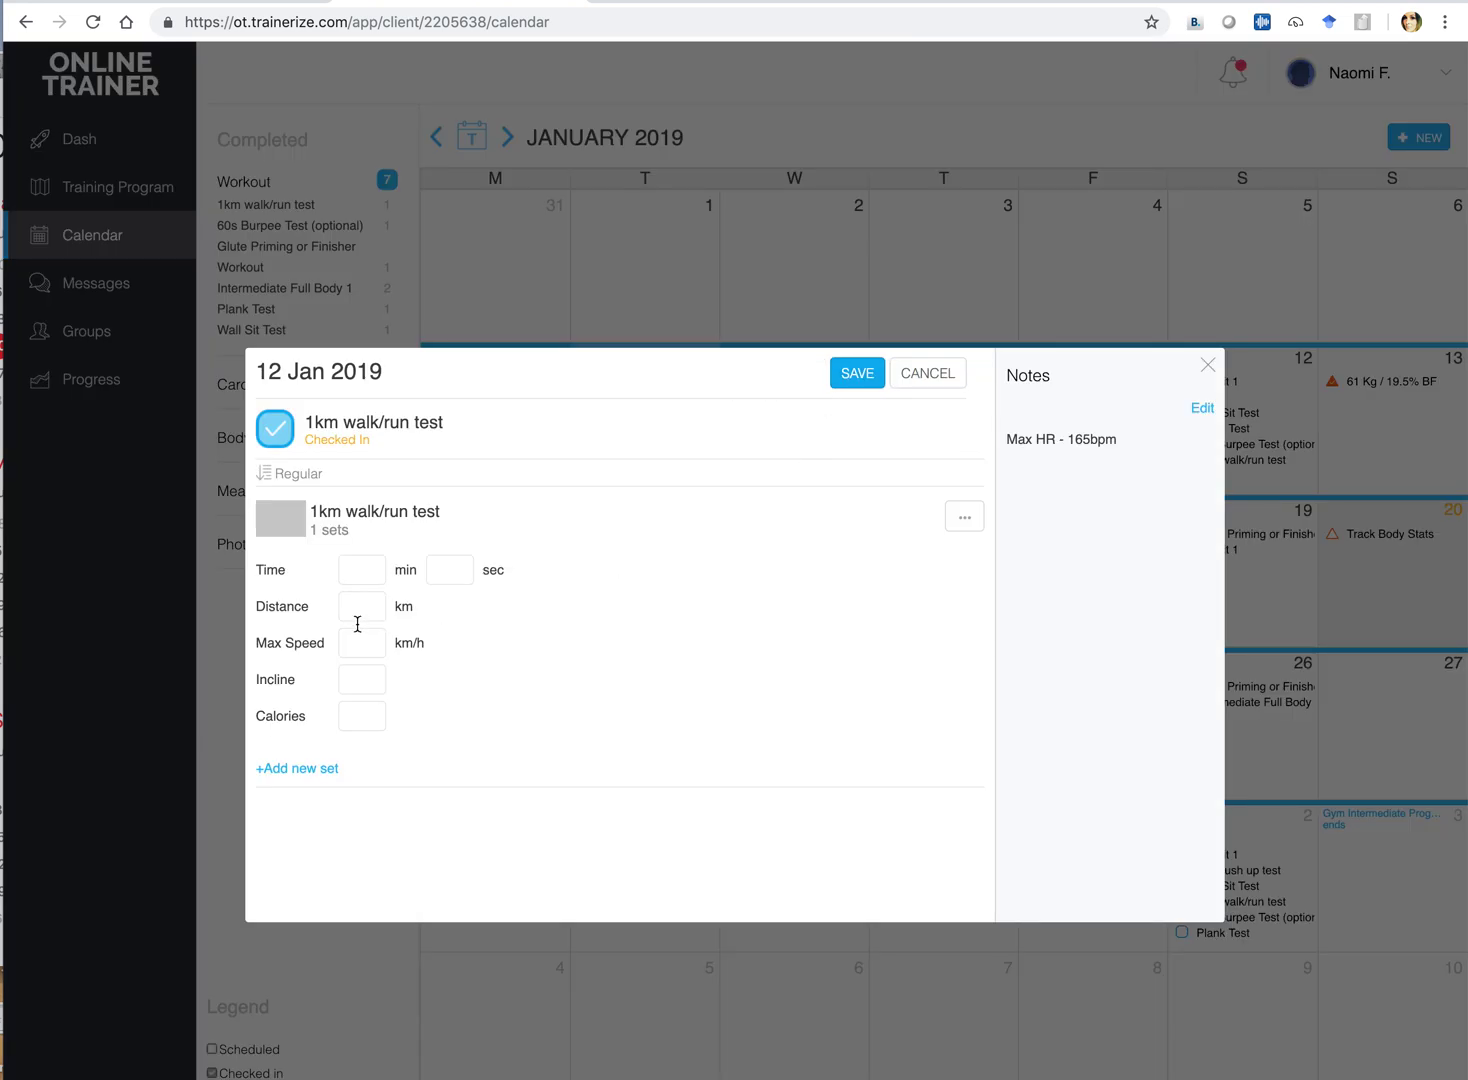
click(364, 566)
text(6)
click(456, 573)
text(30)
click(865, 378)
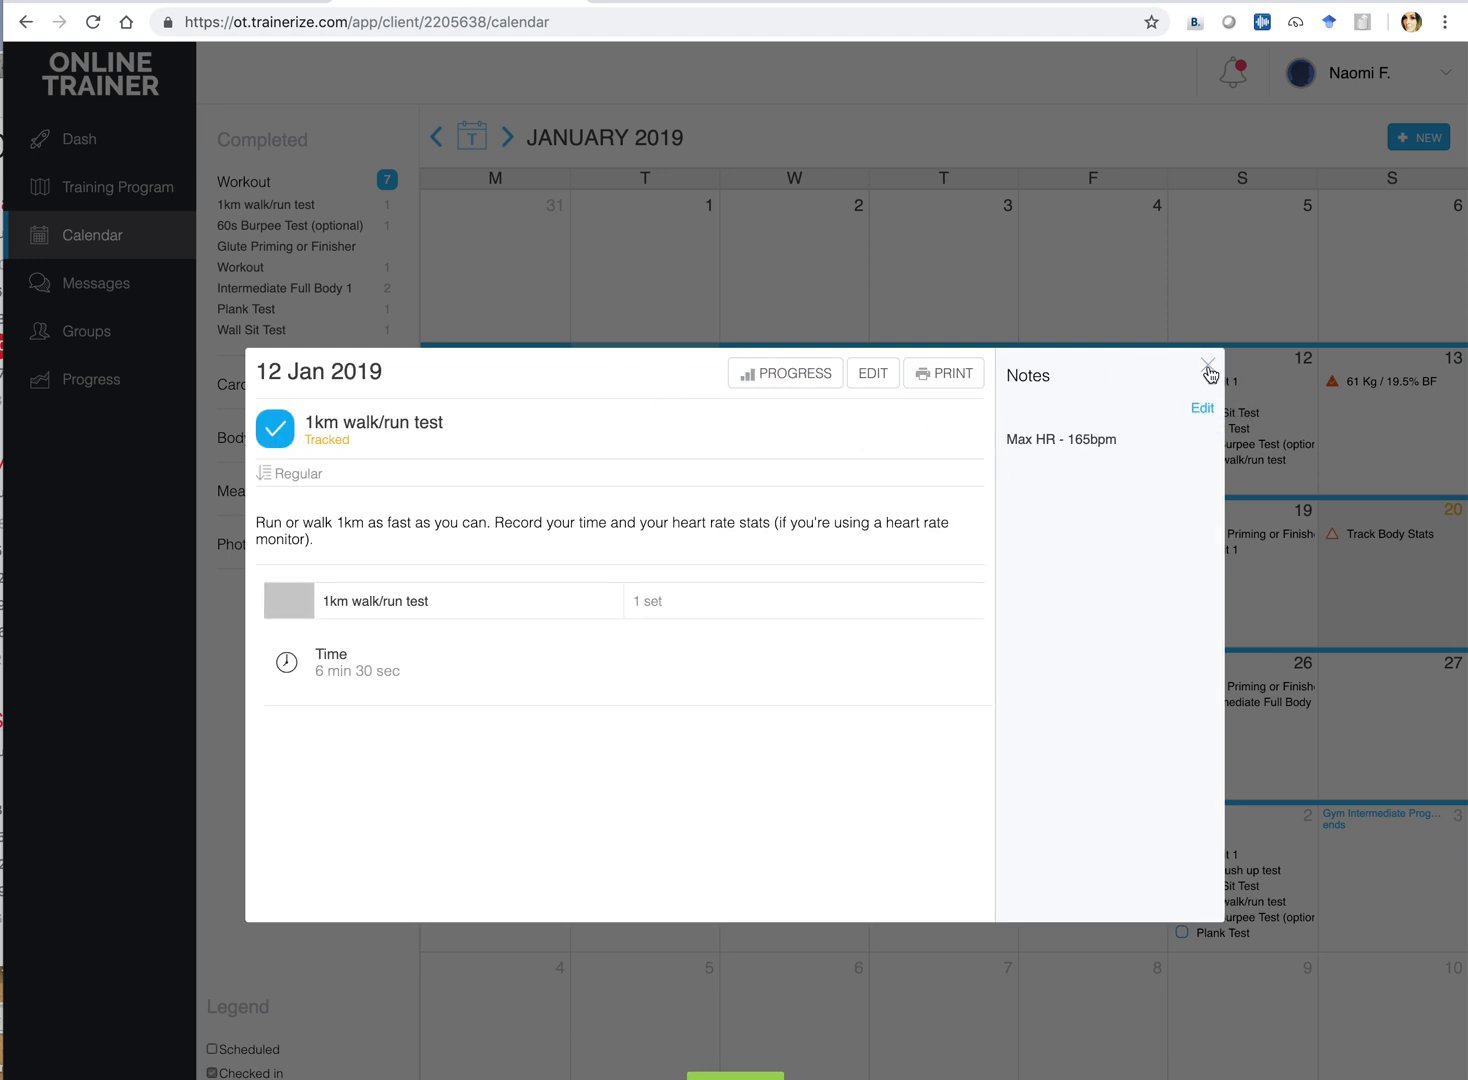
click(1208, 367)
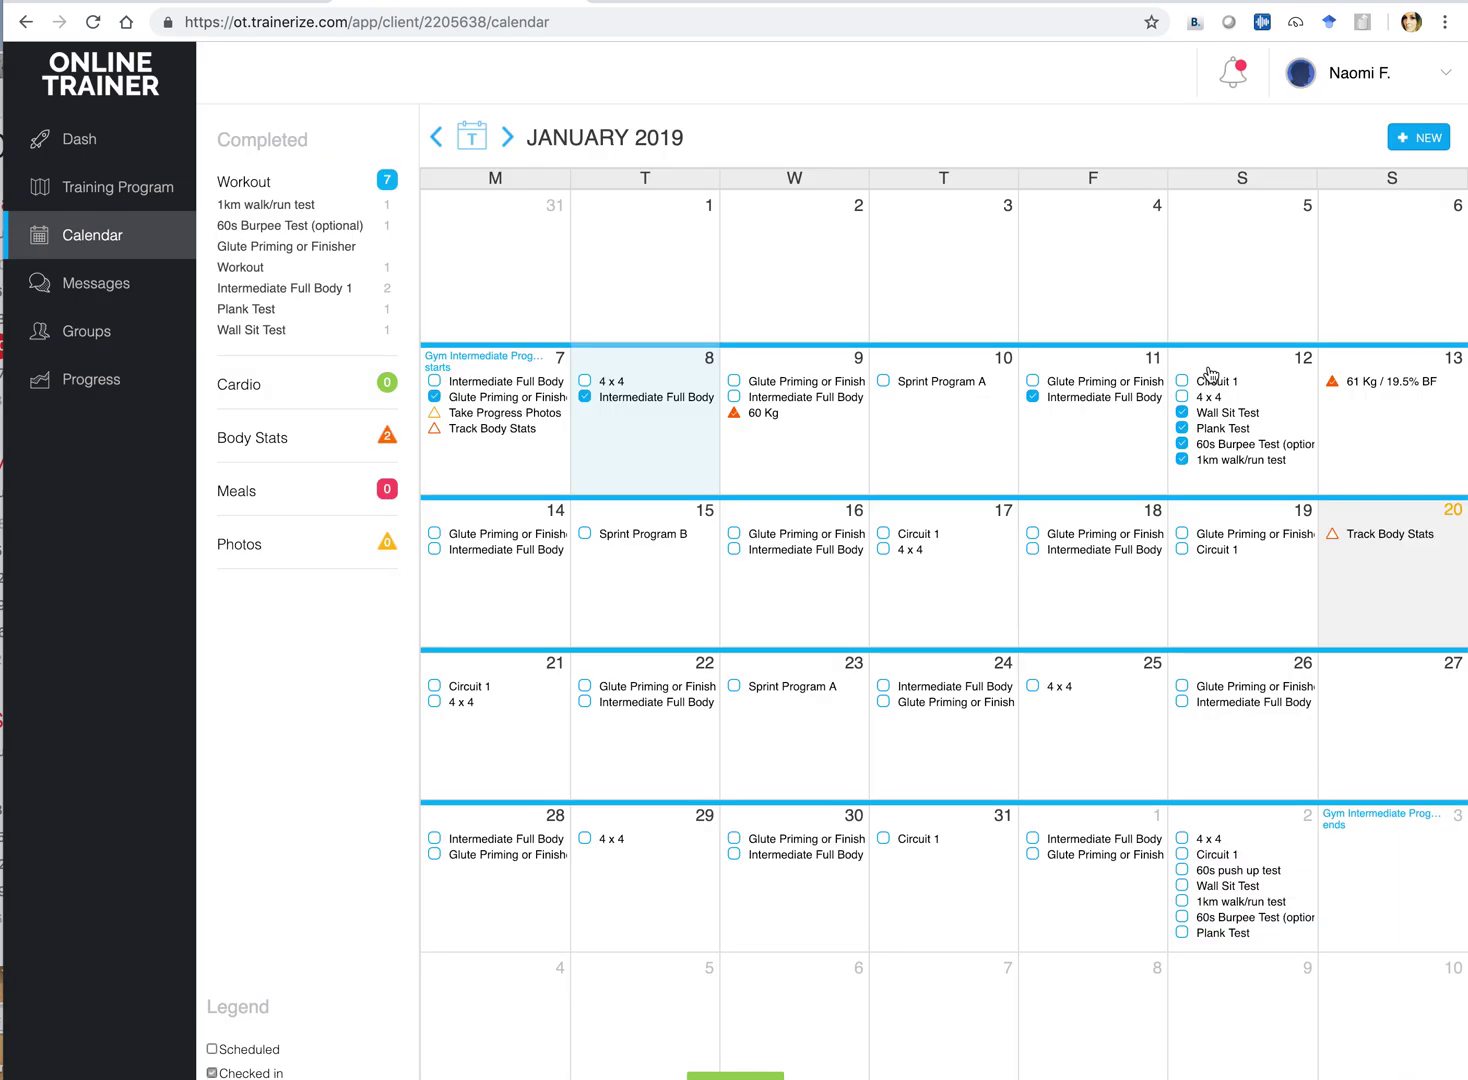
click(1378, 540)
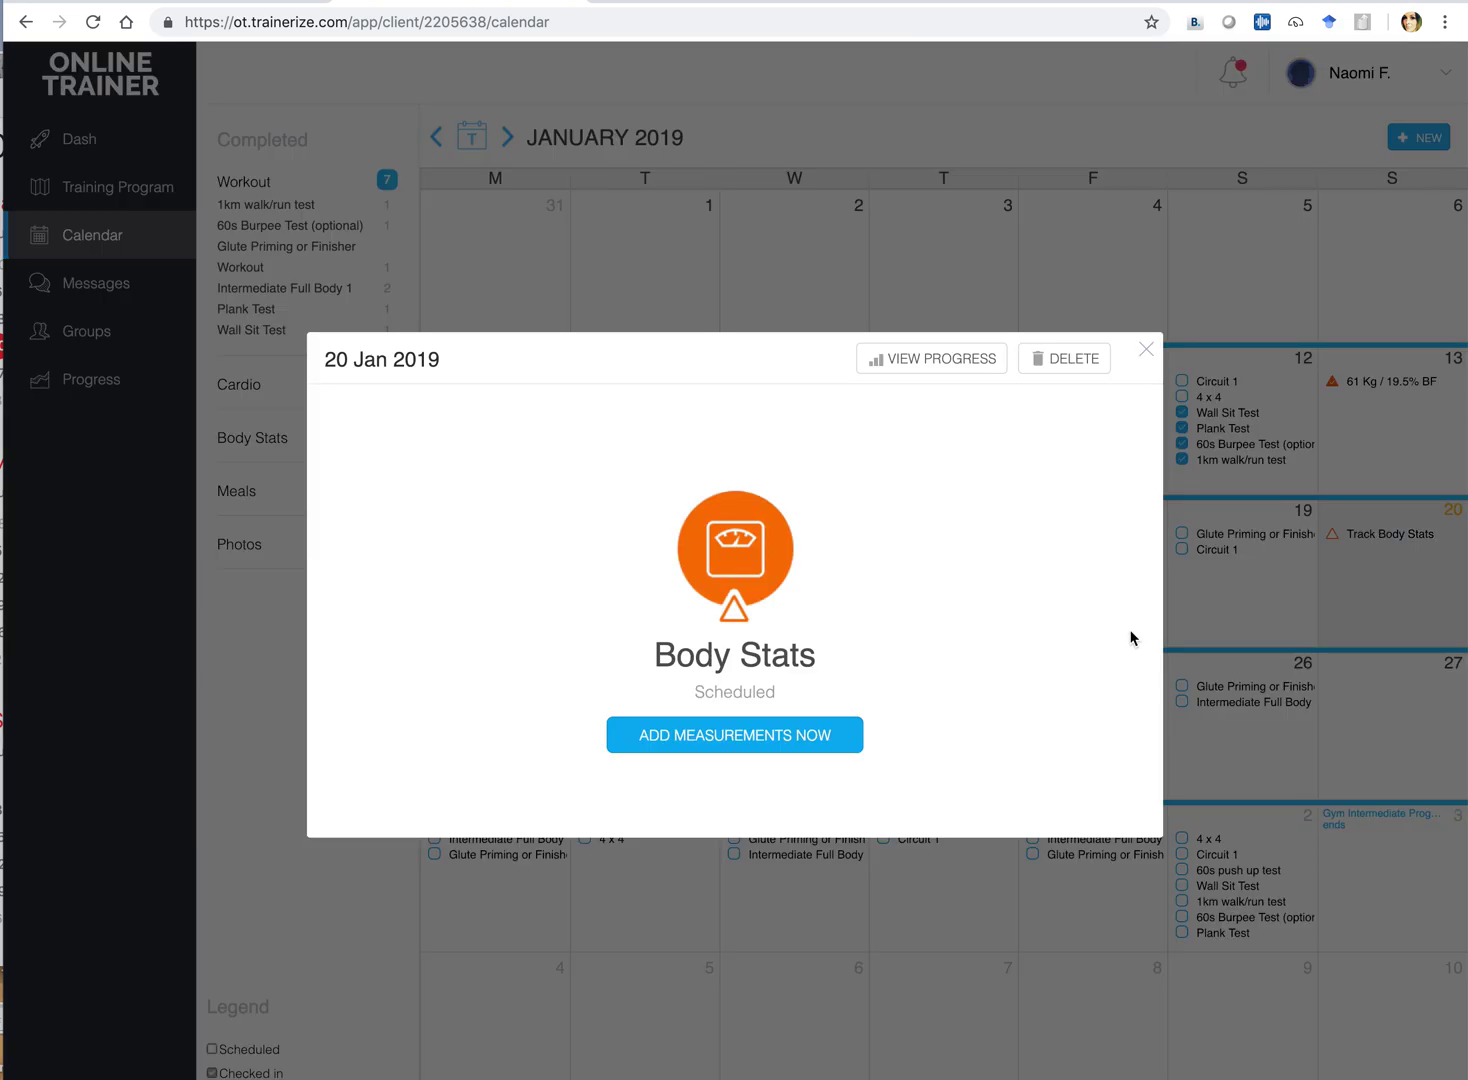
click(757, 740)
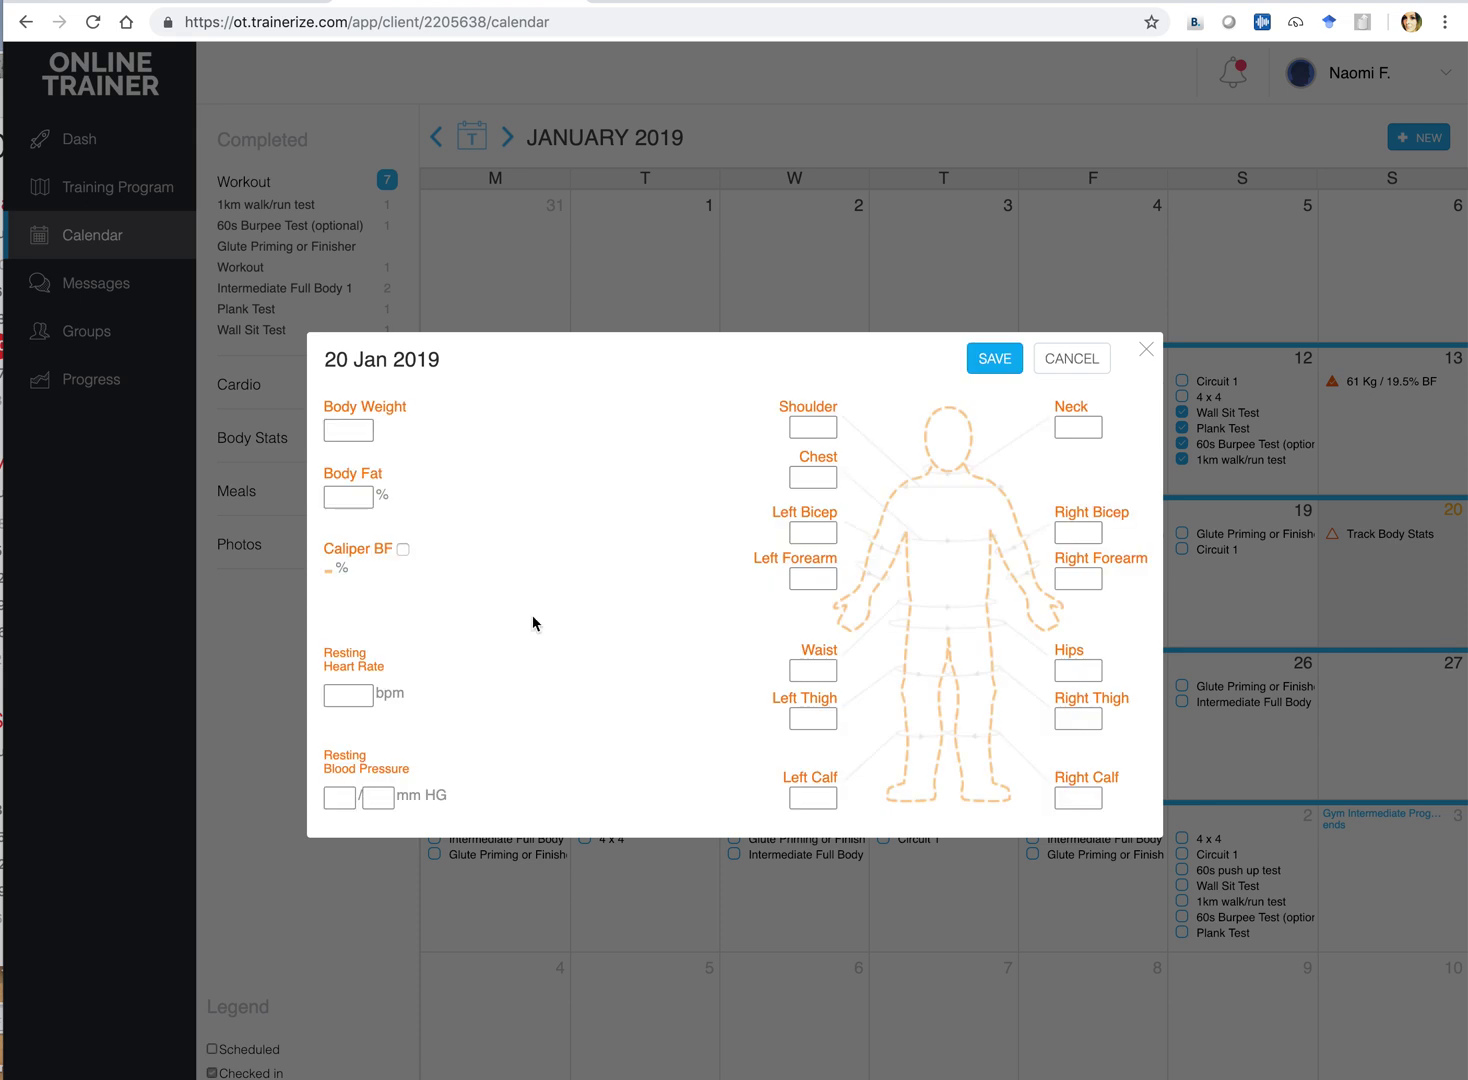
click(358, 432)
click(351, 499)
click(341, 693)
click(340, 797)
click(341, 693)
click(1148, 352)
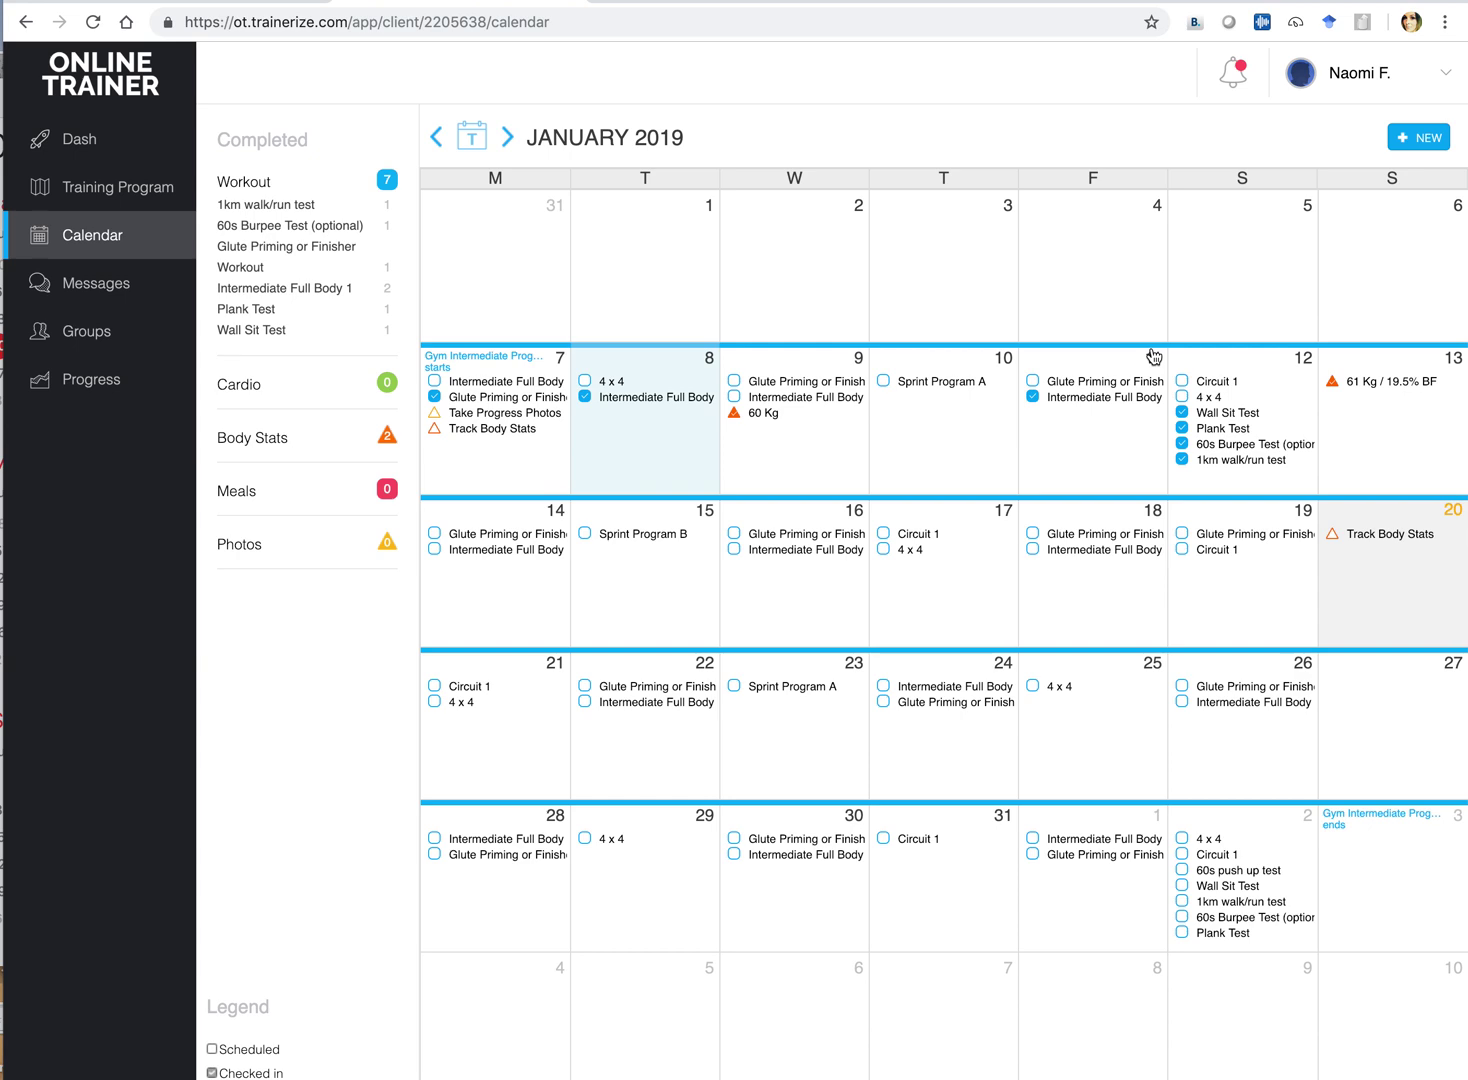
Check in the 21 Jan 4 x 4 workout and click into its Time and Distance fields
click(466, 708)
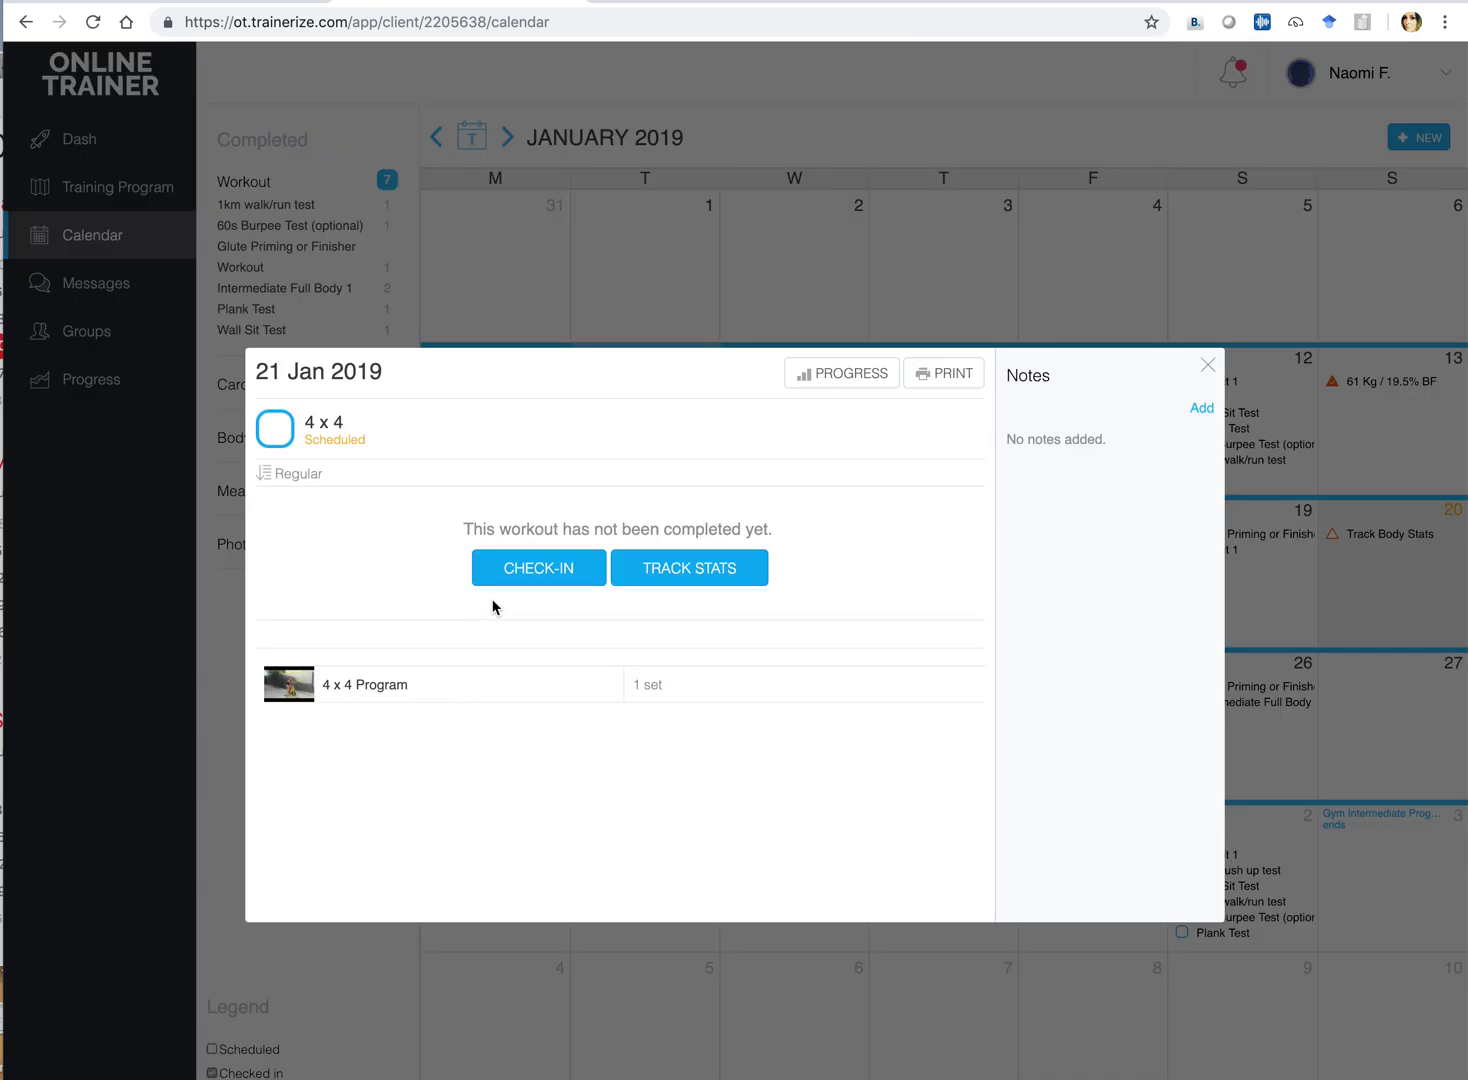
click(541, 571)
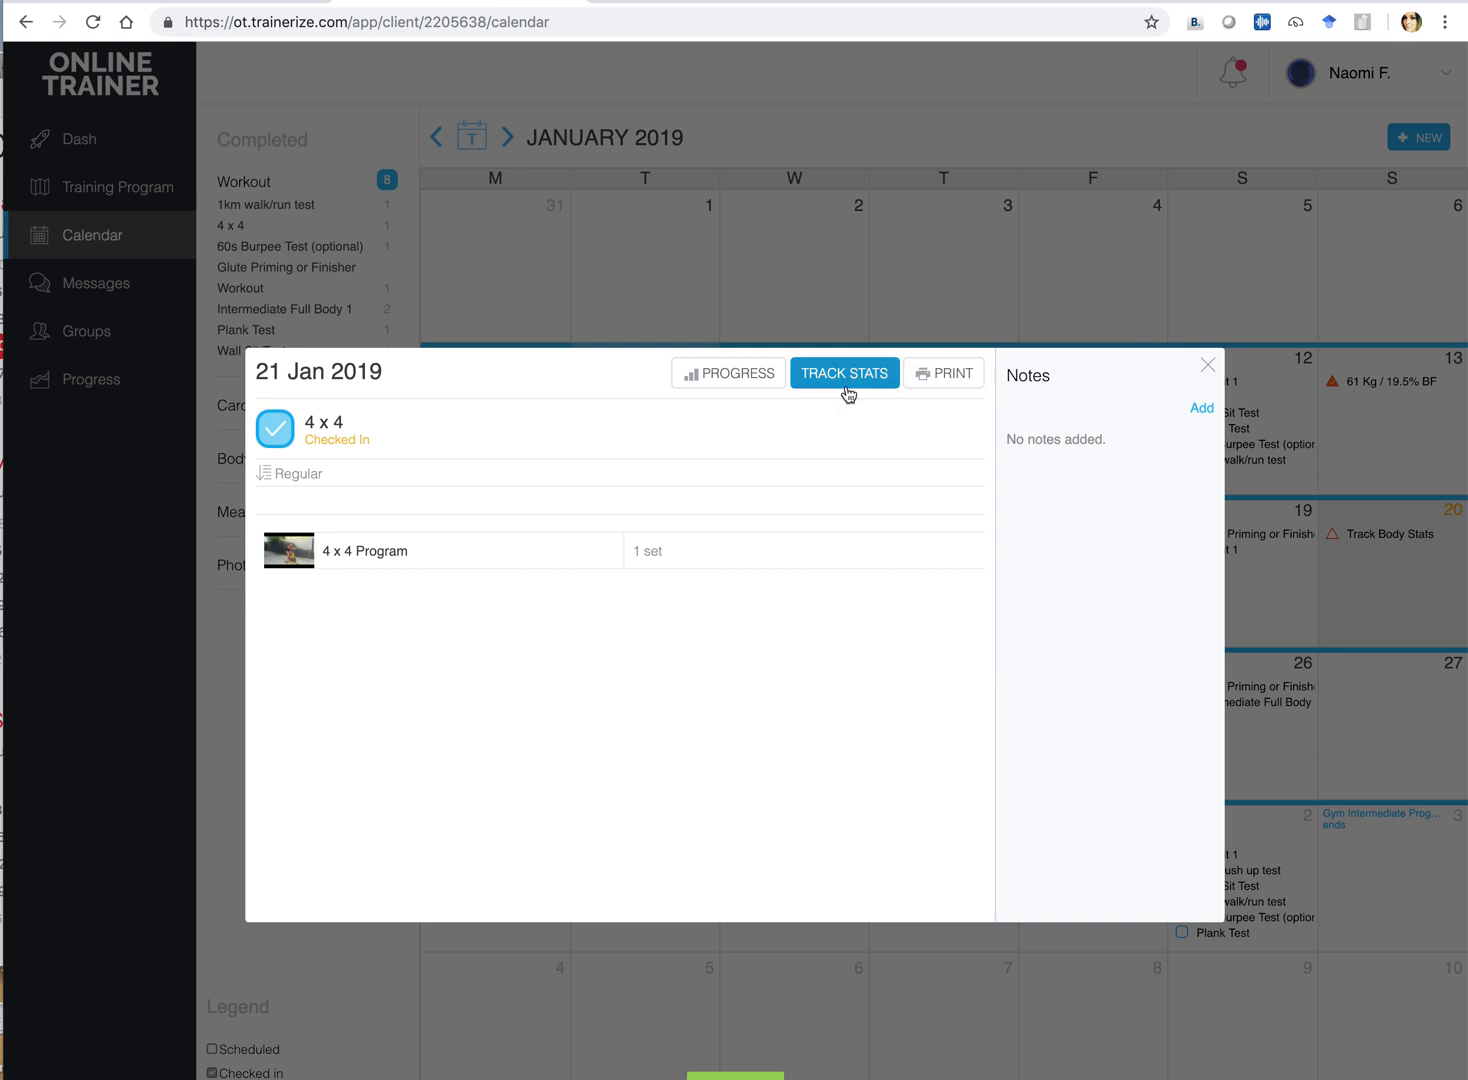
click(845, 385)
click(356, 566)
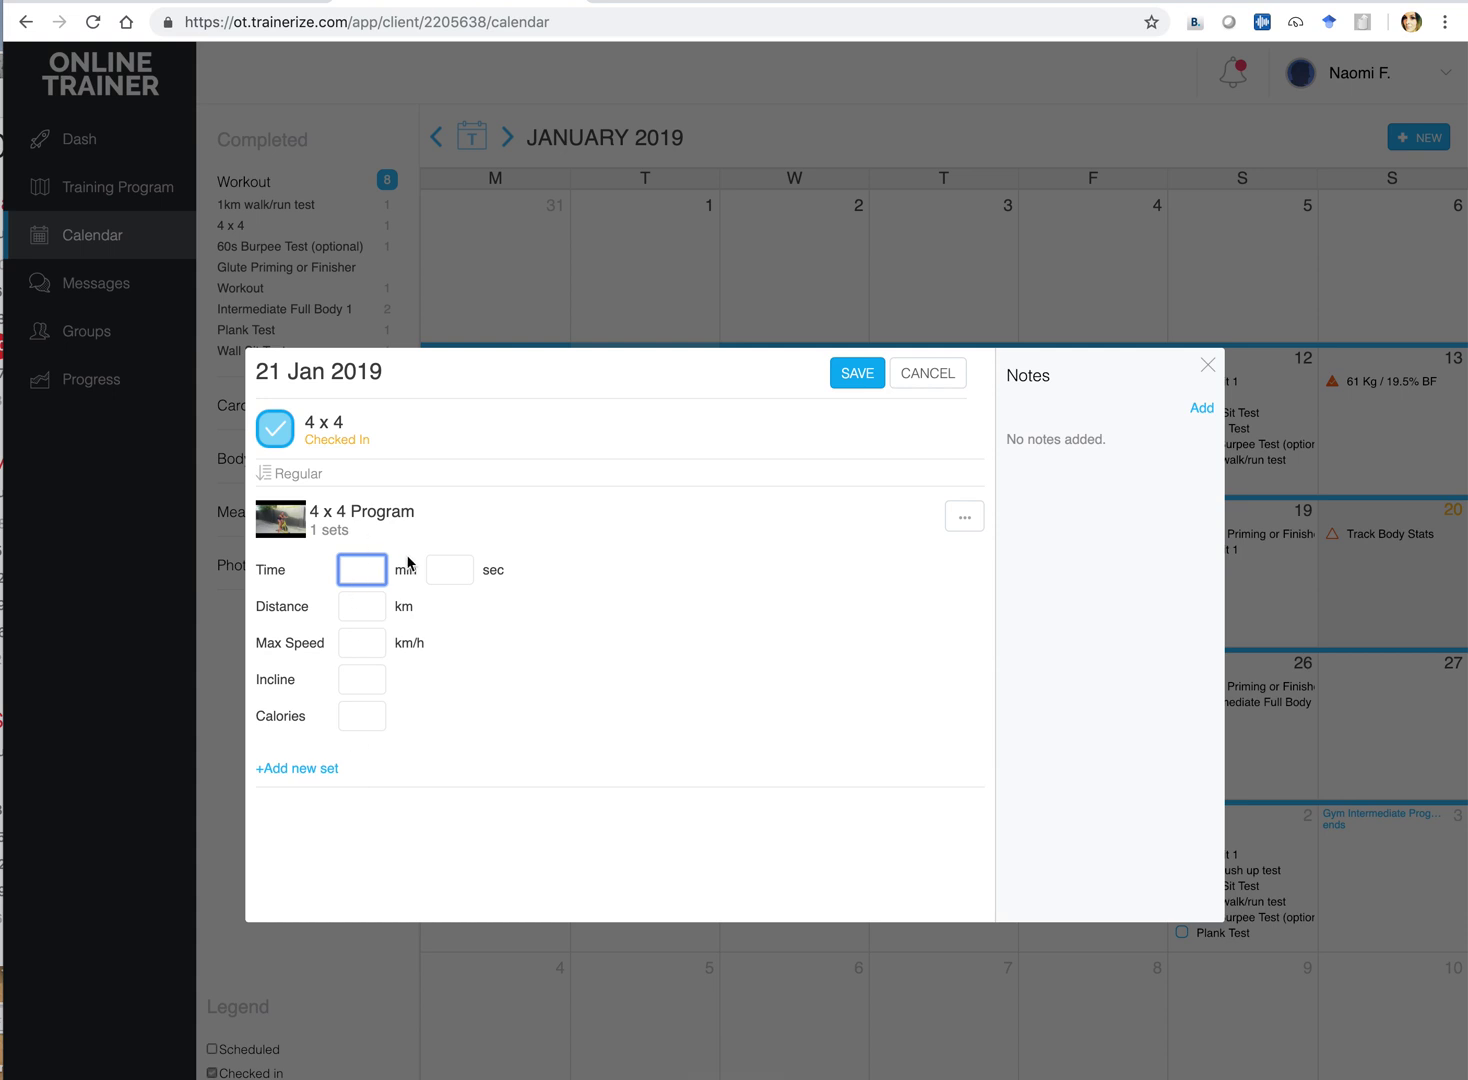
click(360, 605)
click(360, 605)
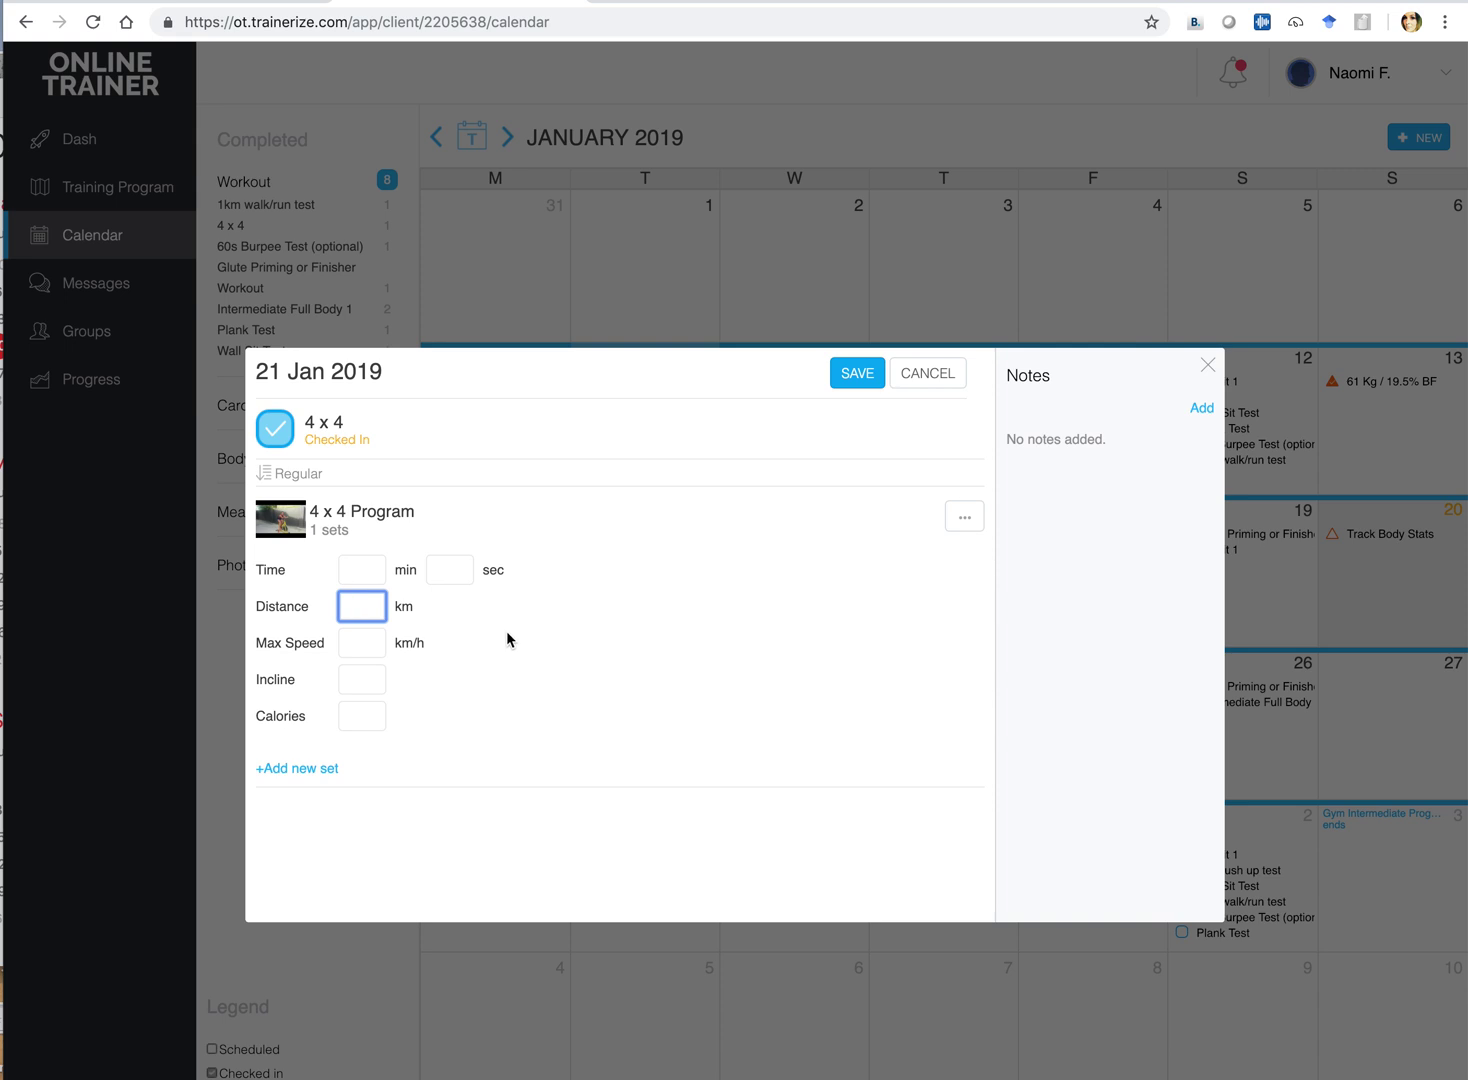
Add a note to the 4 x 4 workout: 'Max hr = 175bpm' and 'Avg. hr = 145bpm'
click(1201, 412)
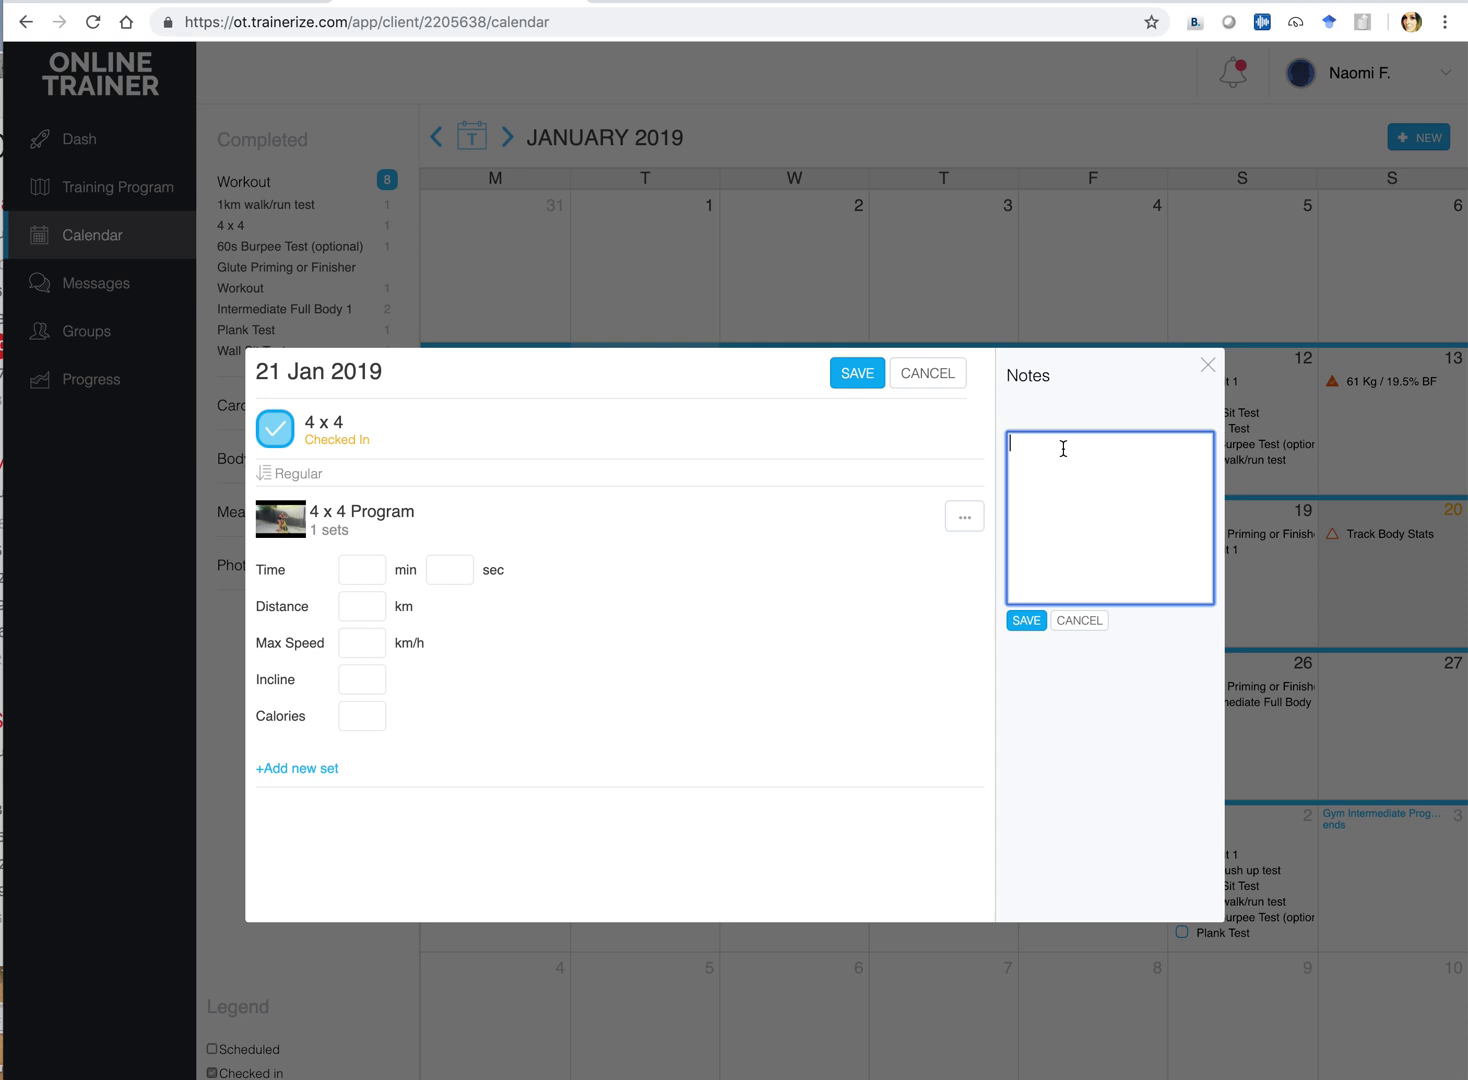
text(Mac)
key(BackSpace)
text(x hr = 175bpm)
key(Return)
text(Avg. ht)
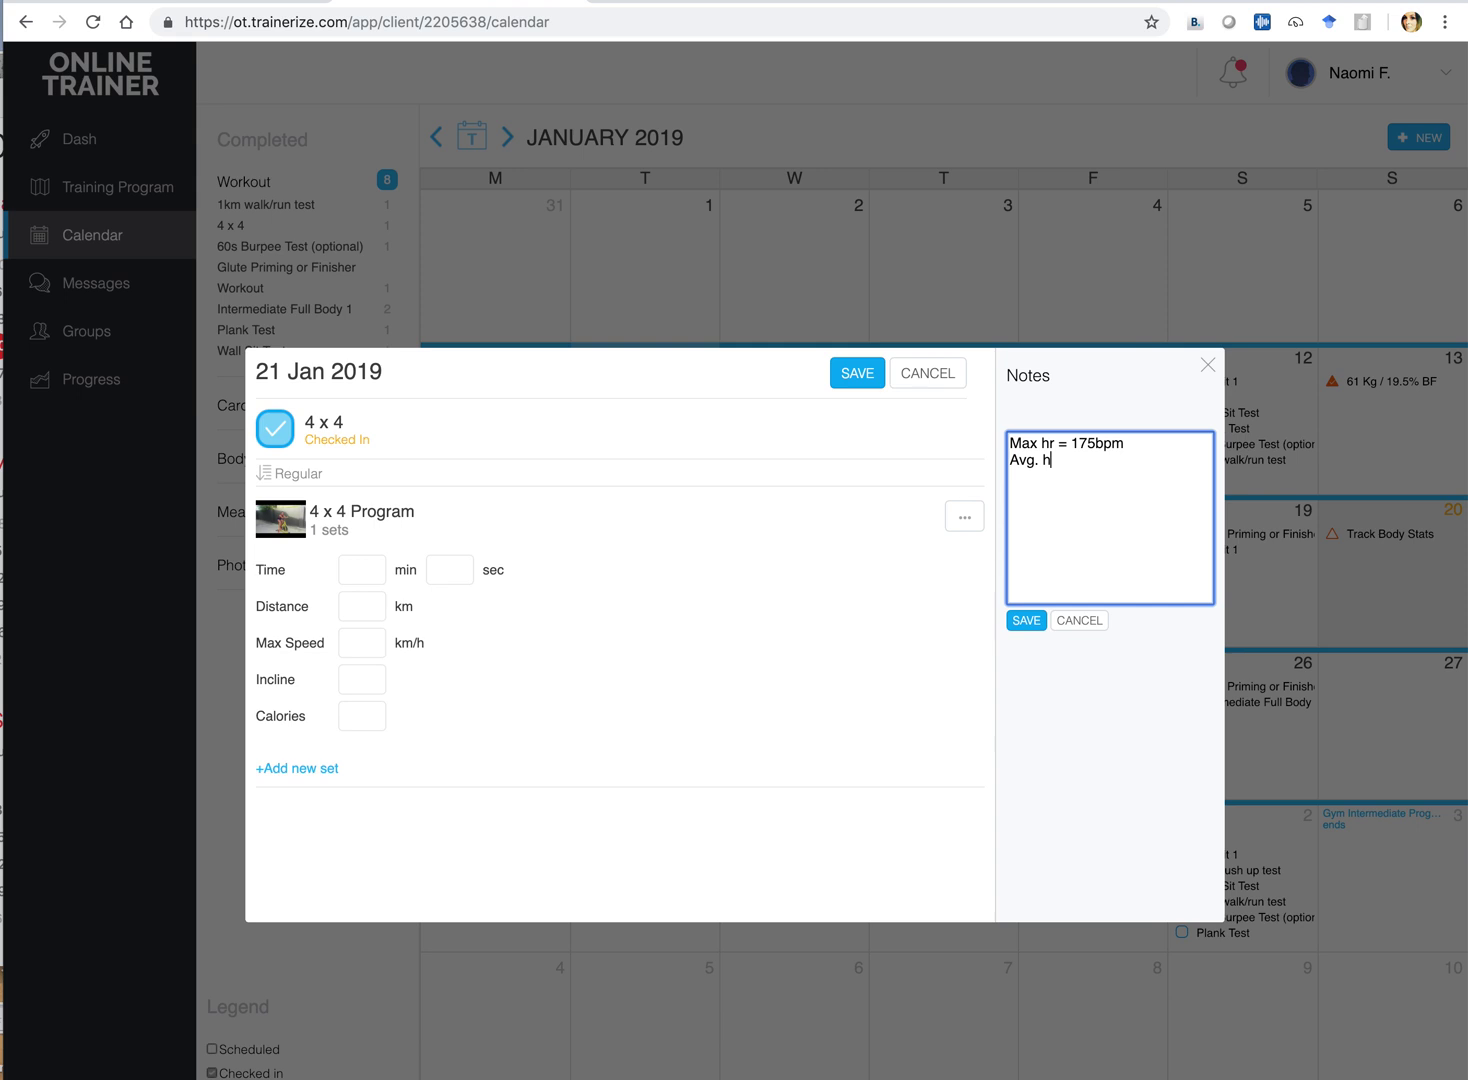
key(BackSpace)
text(r = 145bpm)
Save the note and the tracked 21 Jan workout, then close the workout details
click(1027, 621)
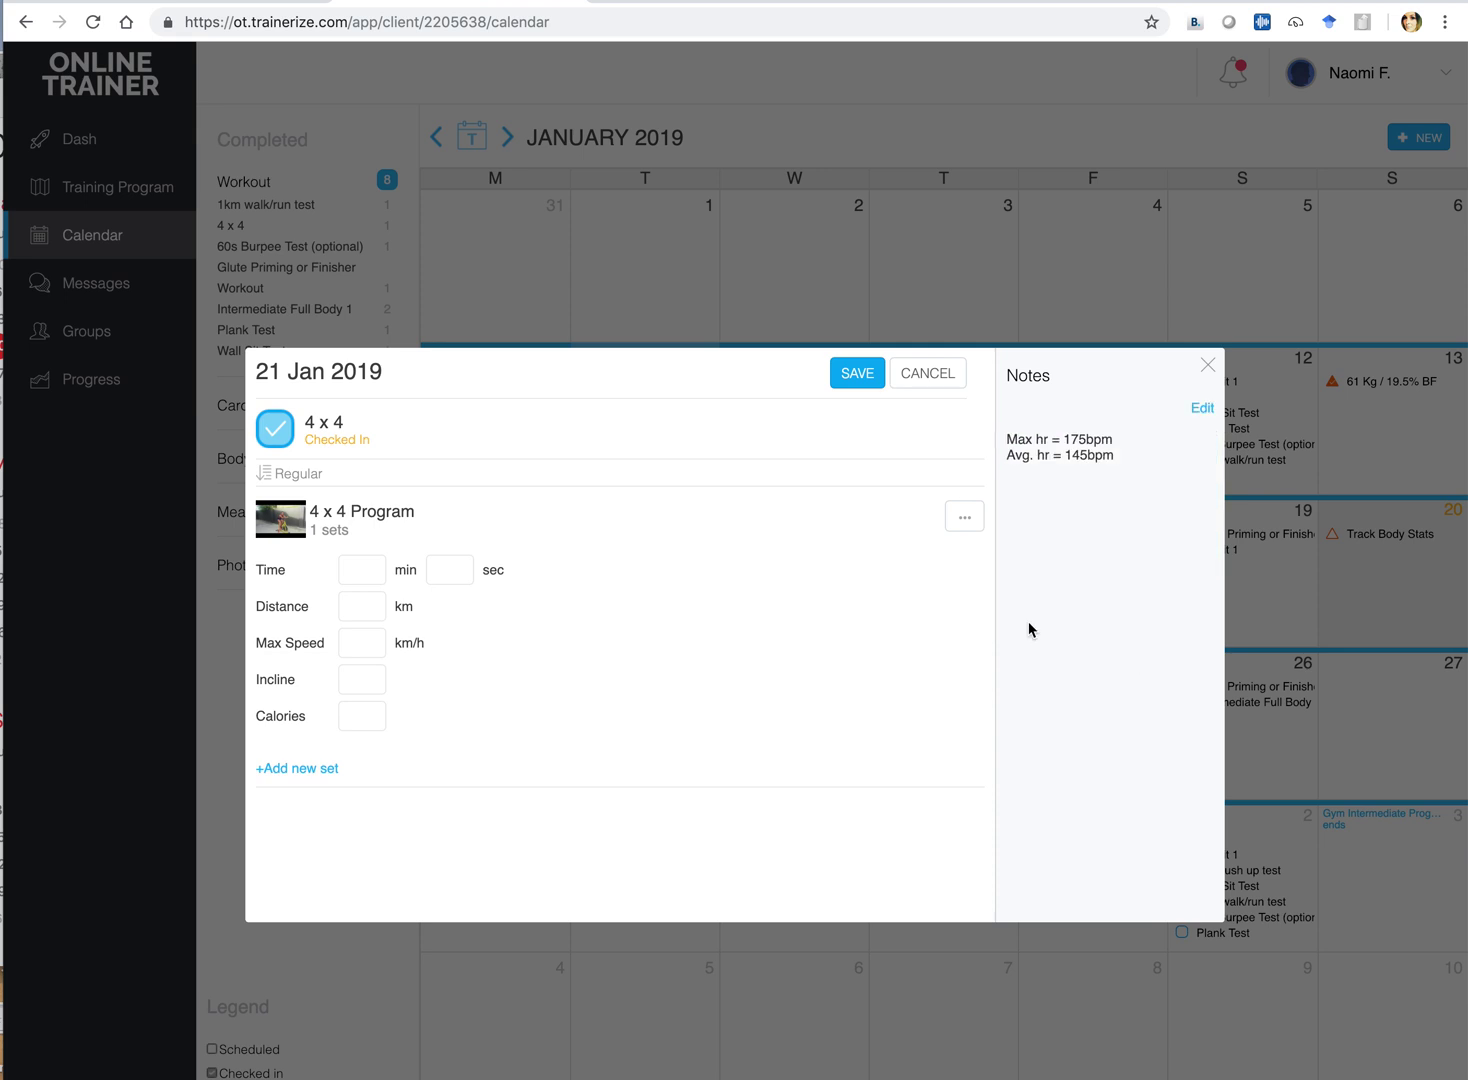
click(842, 374)
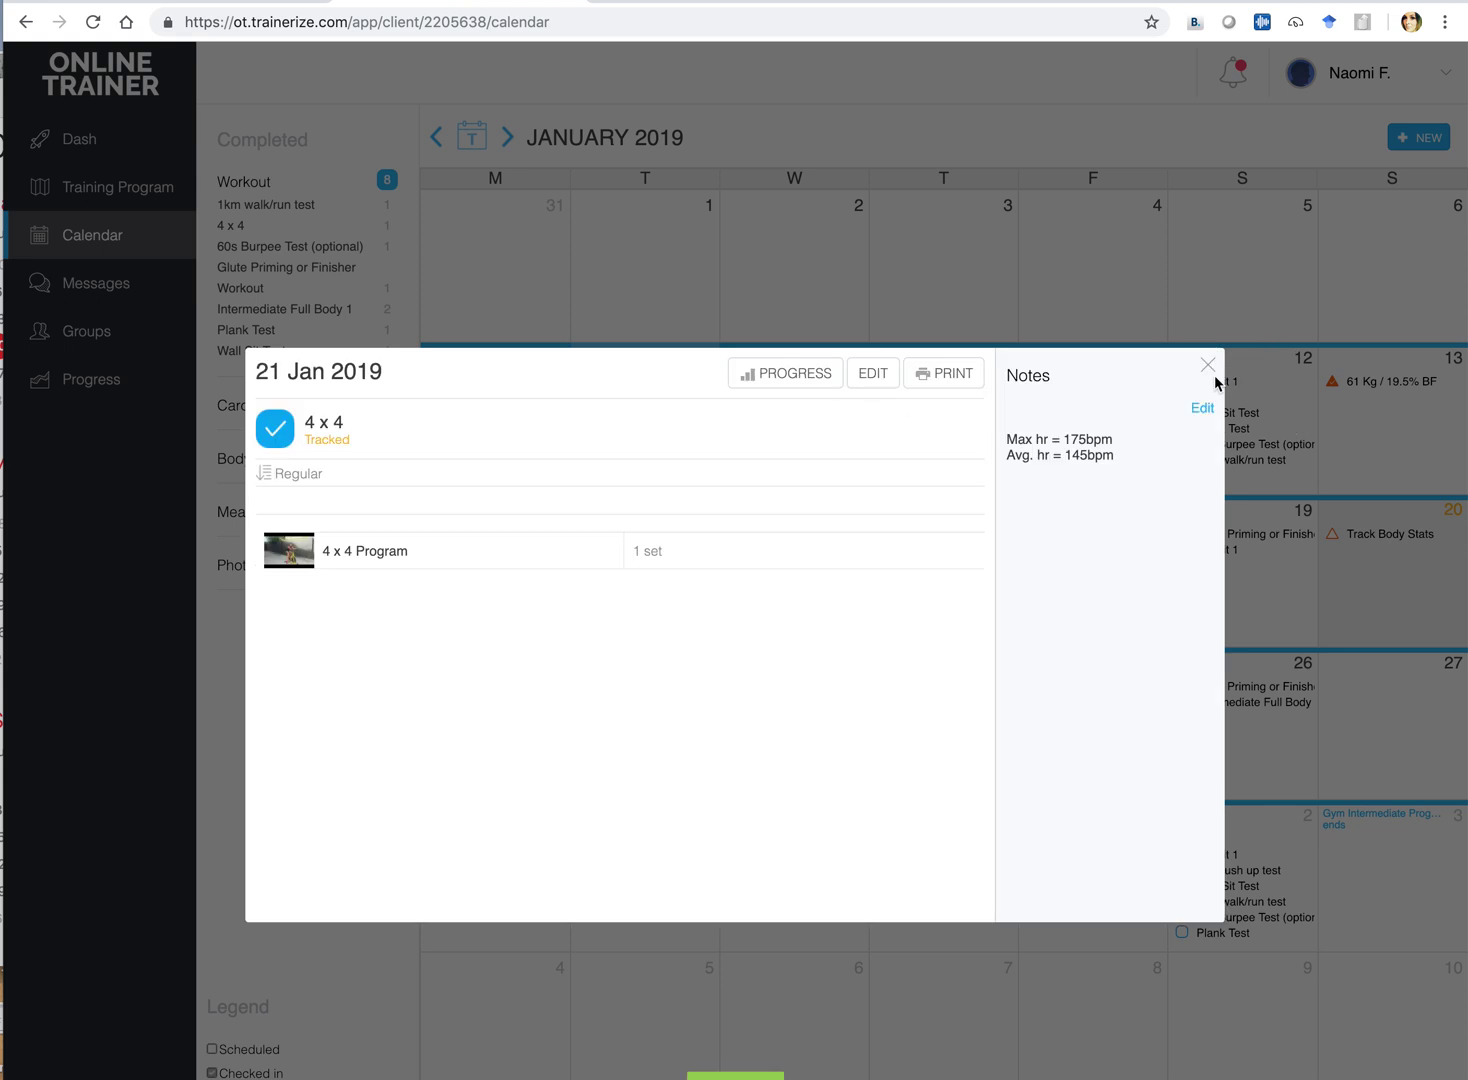
click(1208, 366)
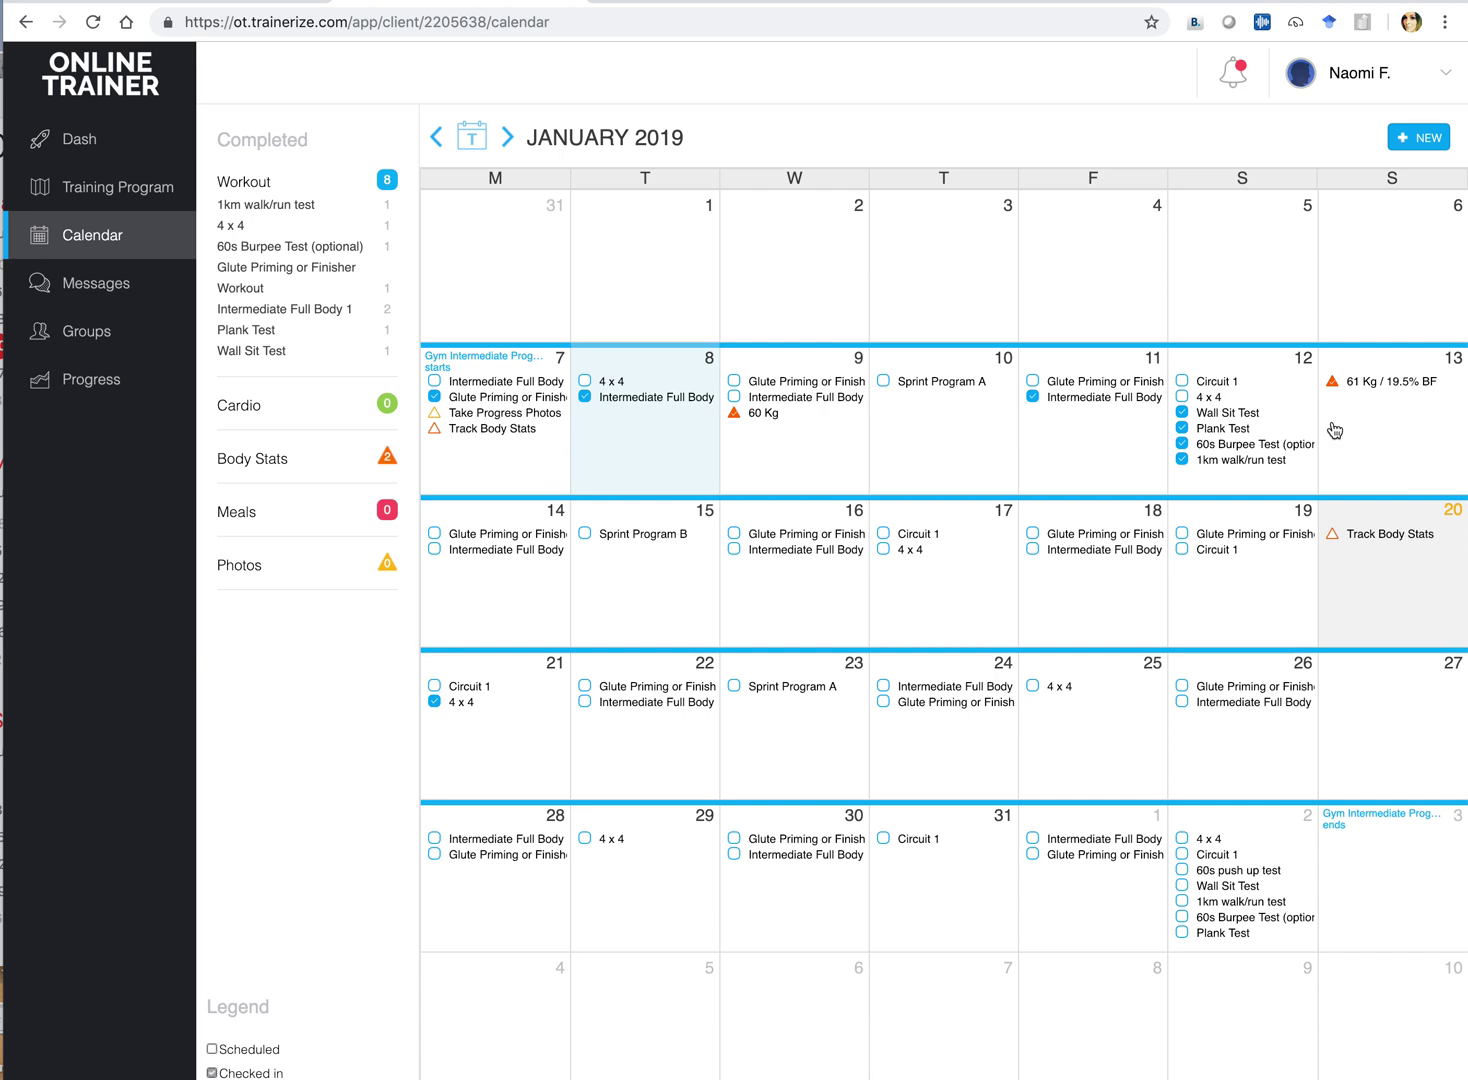
Start a new private message, send a friendly greeting, and open then cancel the photo attachment
click(90, 288)
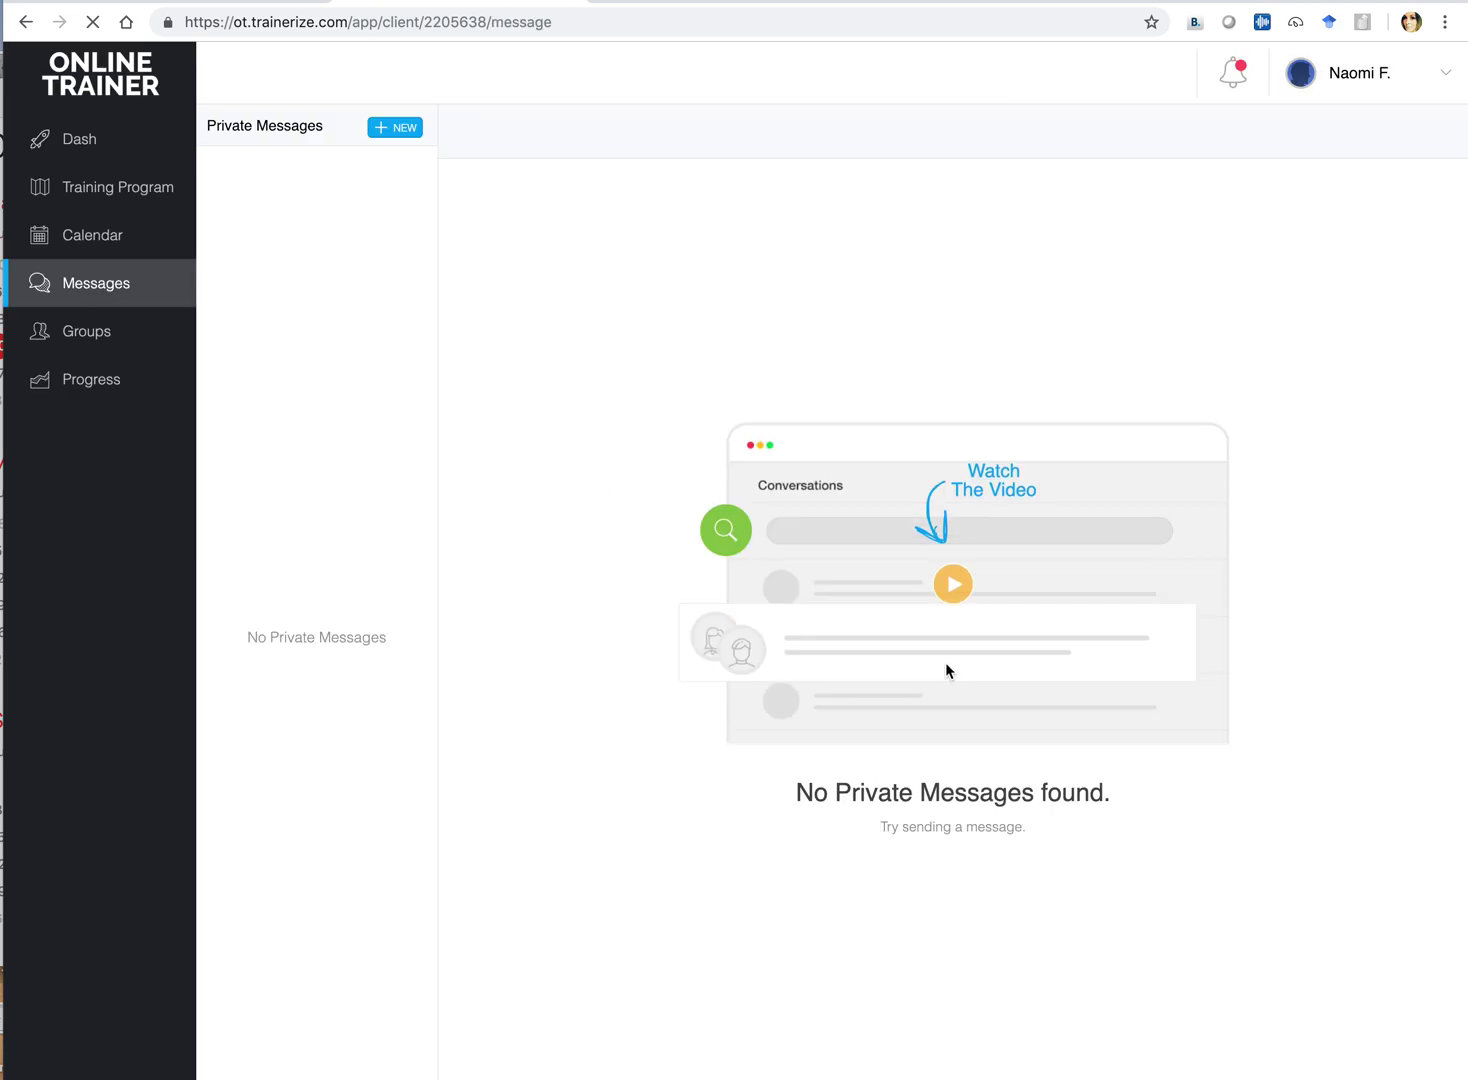
click(391, 130)
click(655, 835)
text(Hi N)
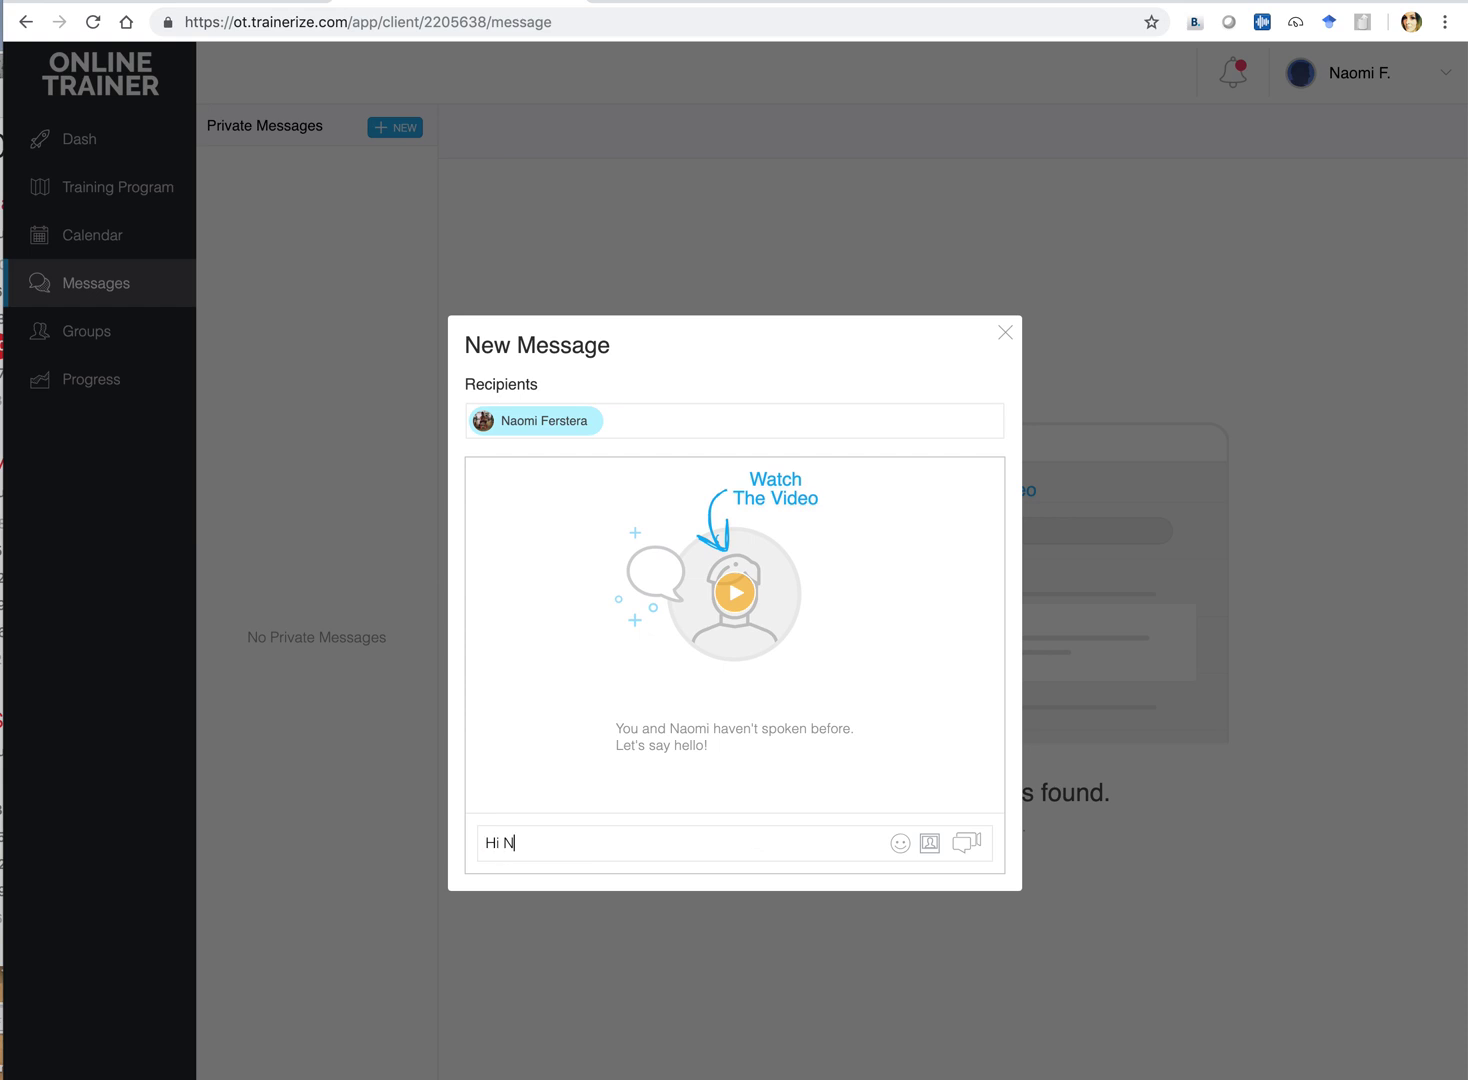
text(aomi :))
key(Return)
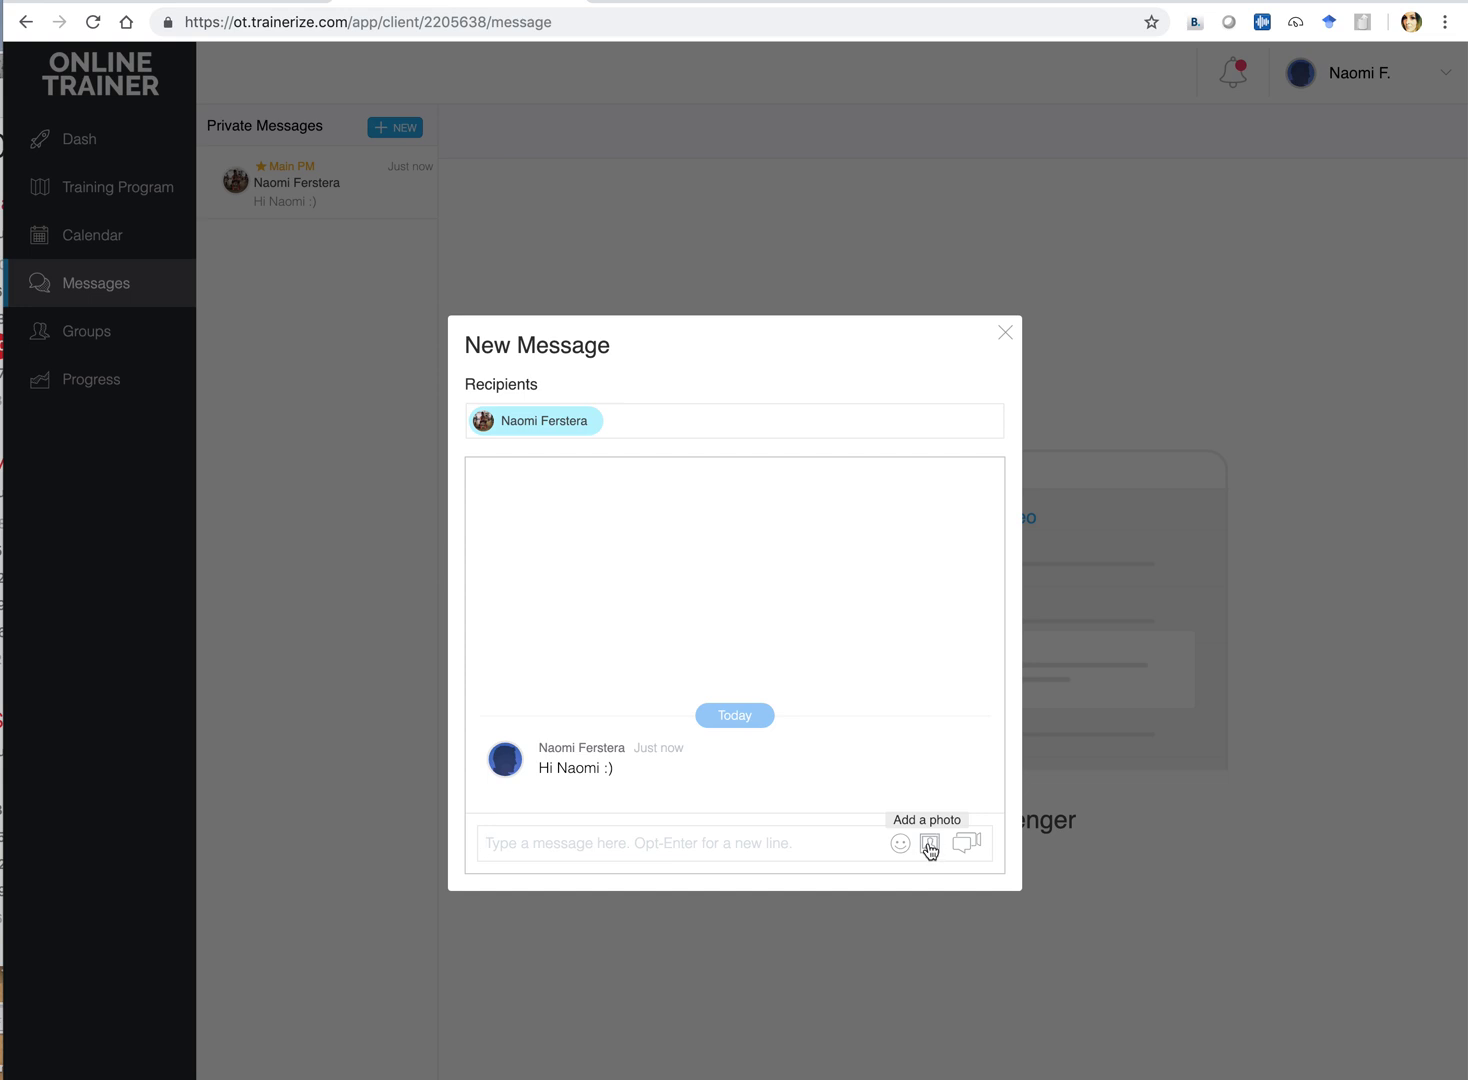
click(929, 846)
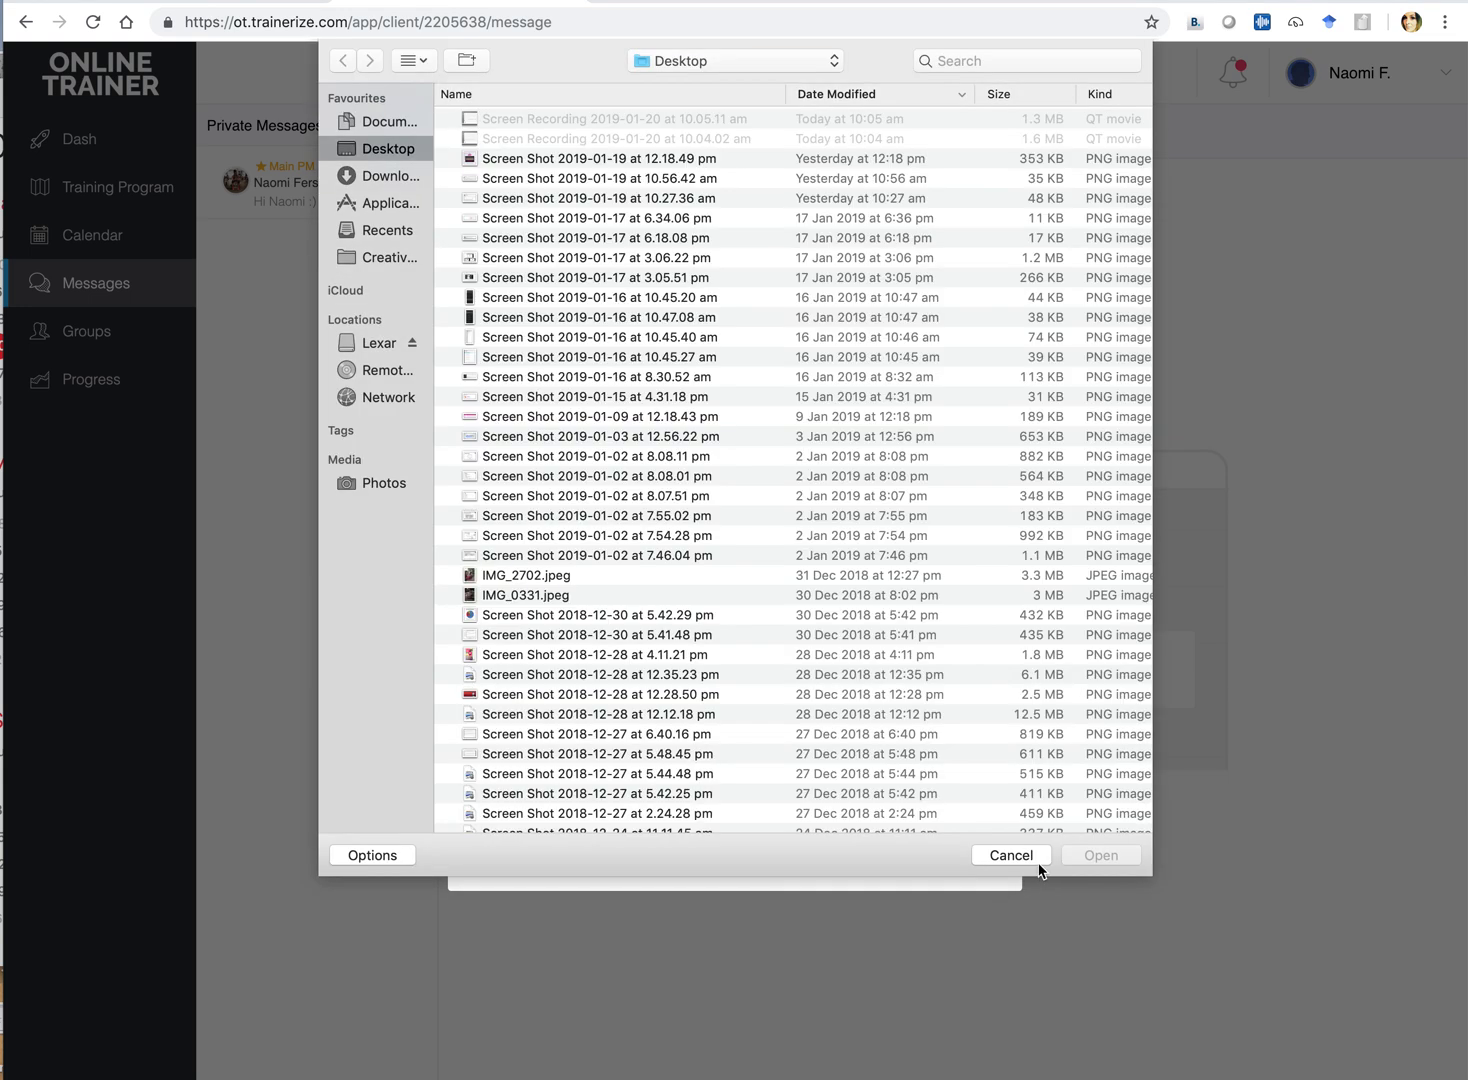
click(1017, 857)
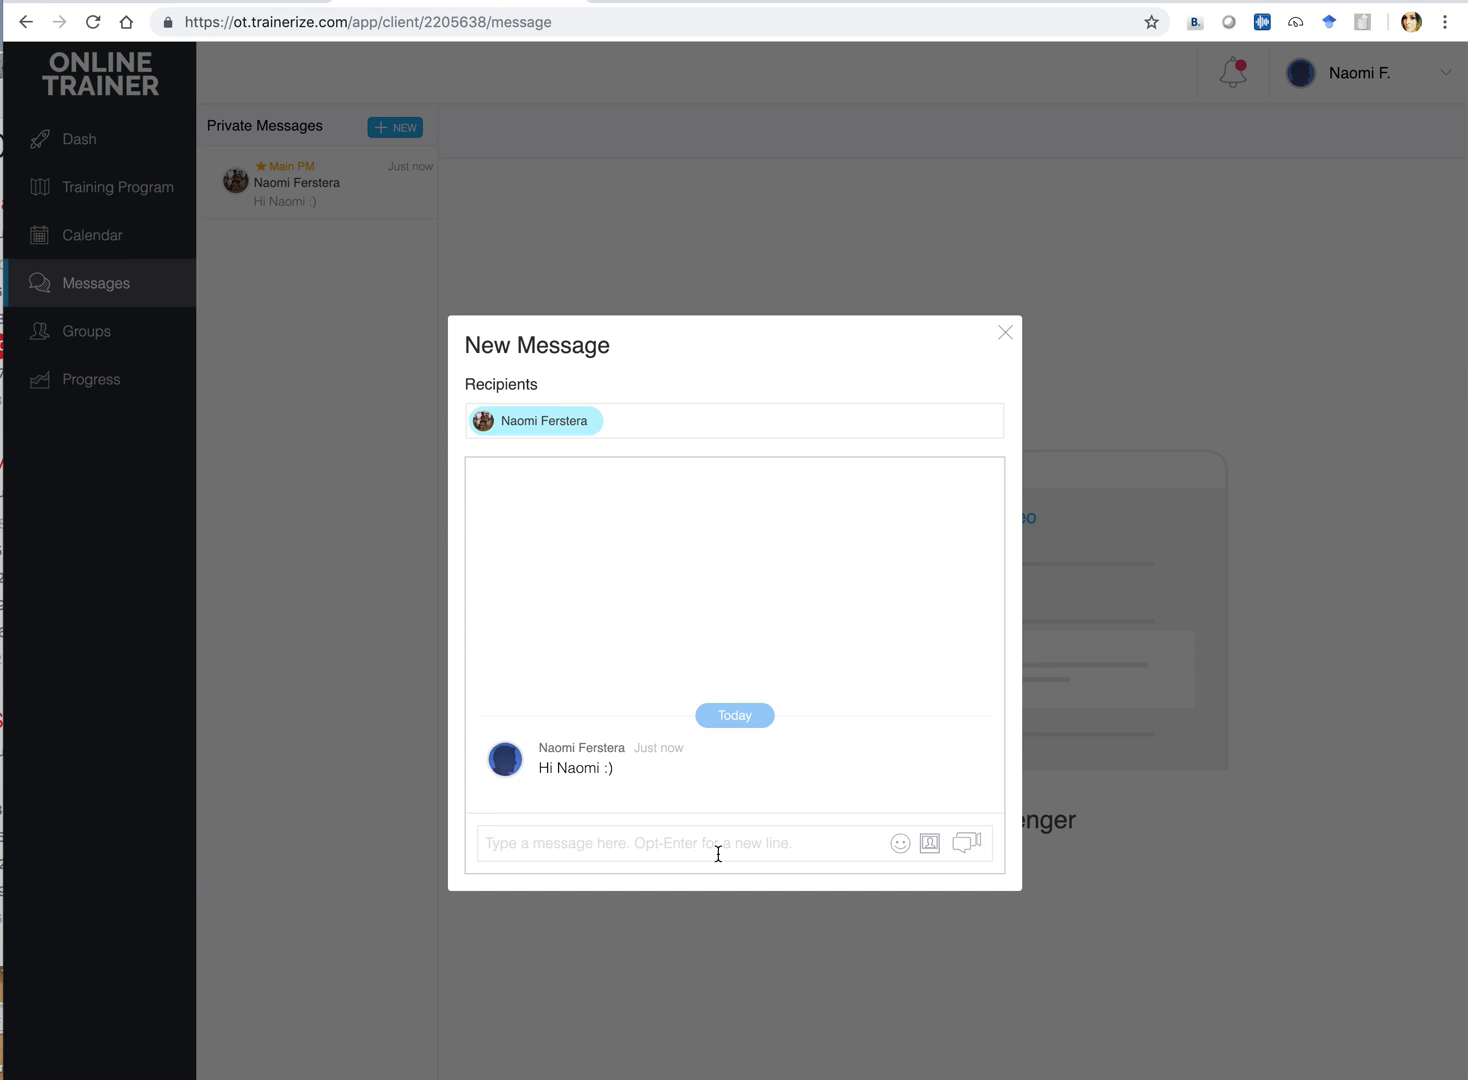
Send a follow-up message with the trainer's e-mail address, then close the message window
click(712, 845)
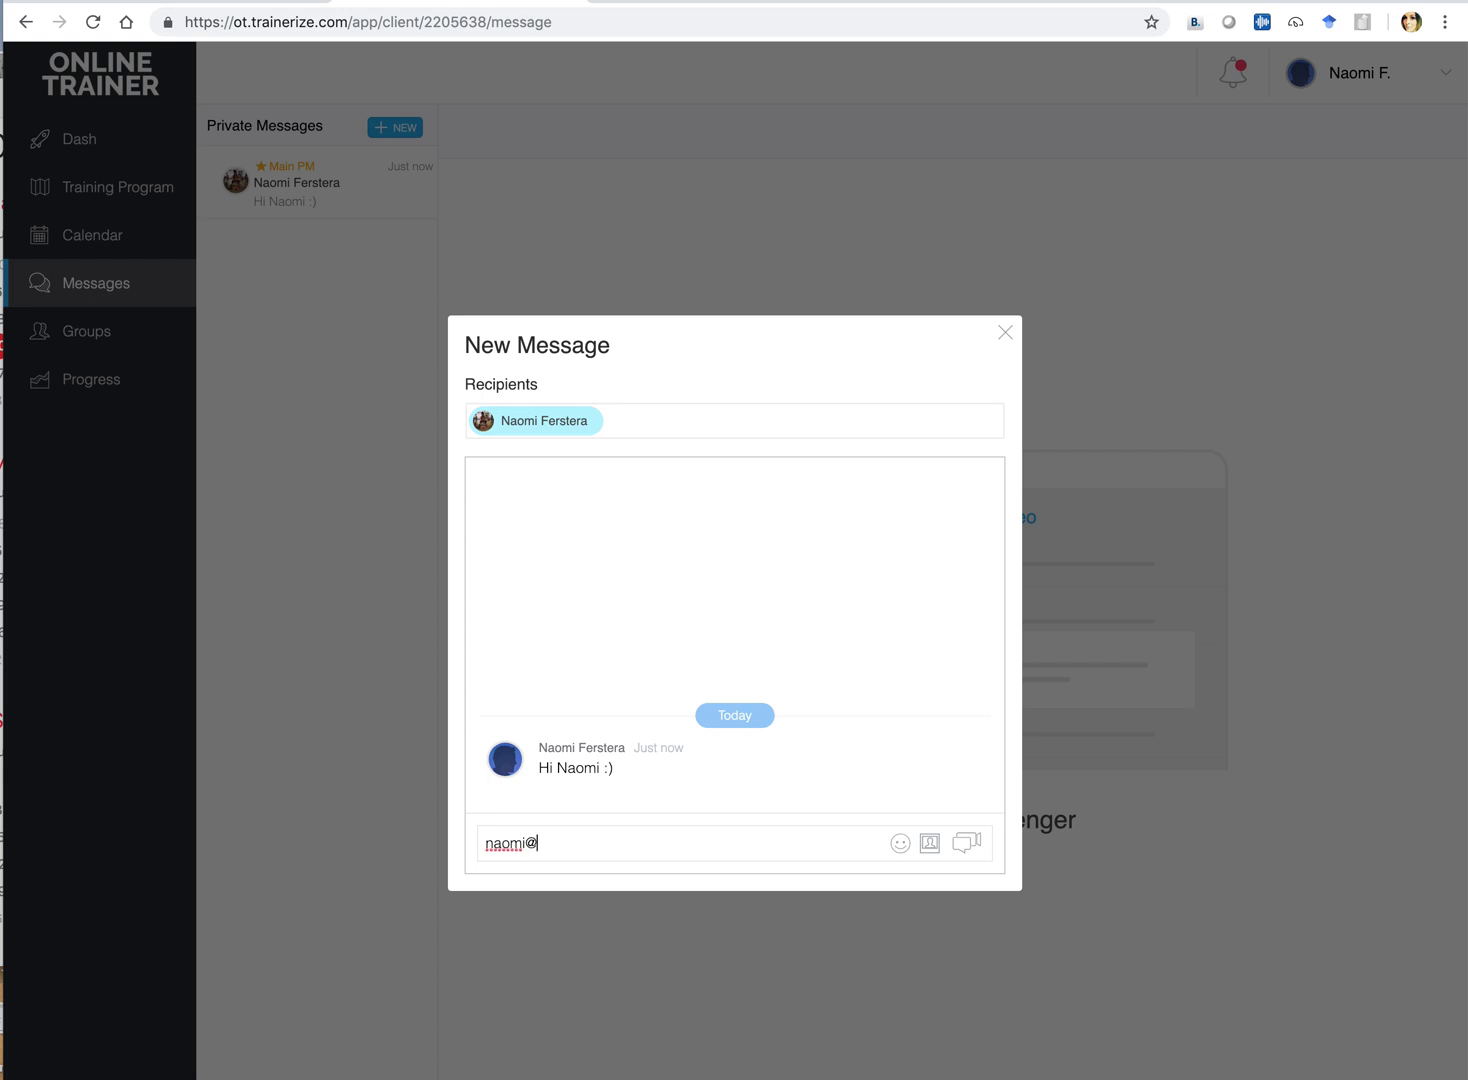
key(Return)
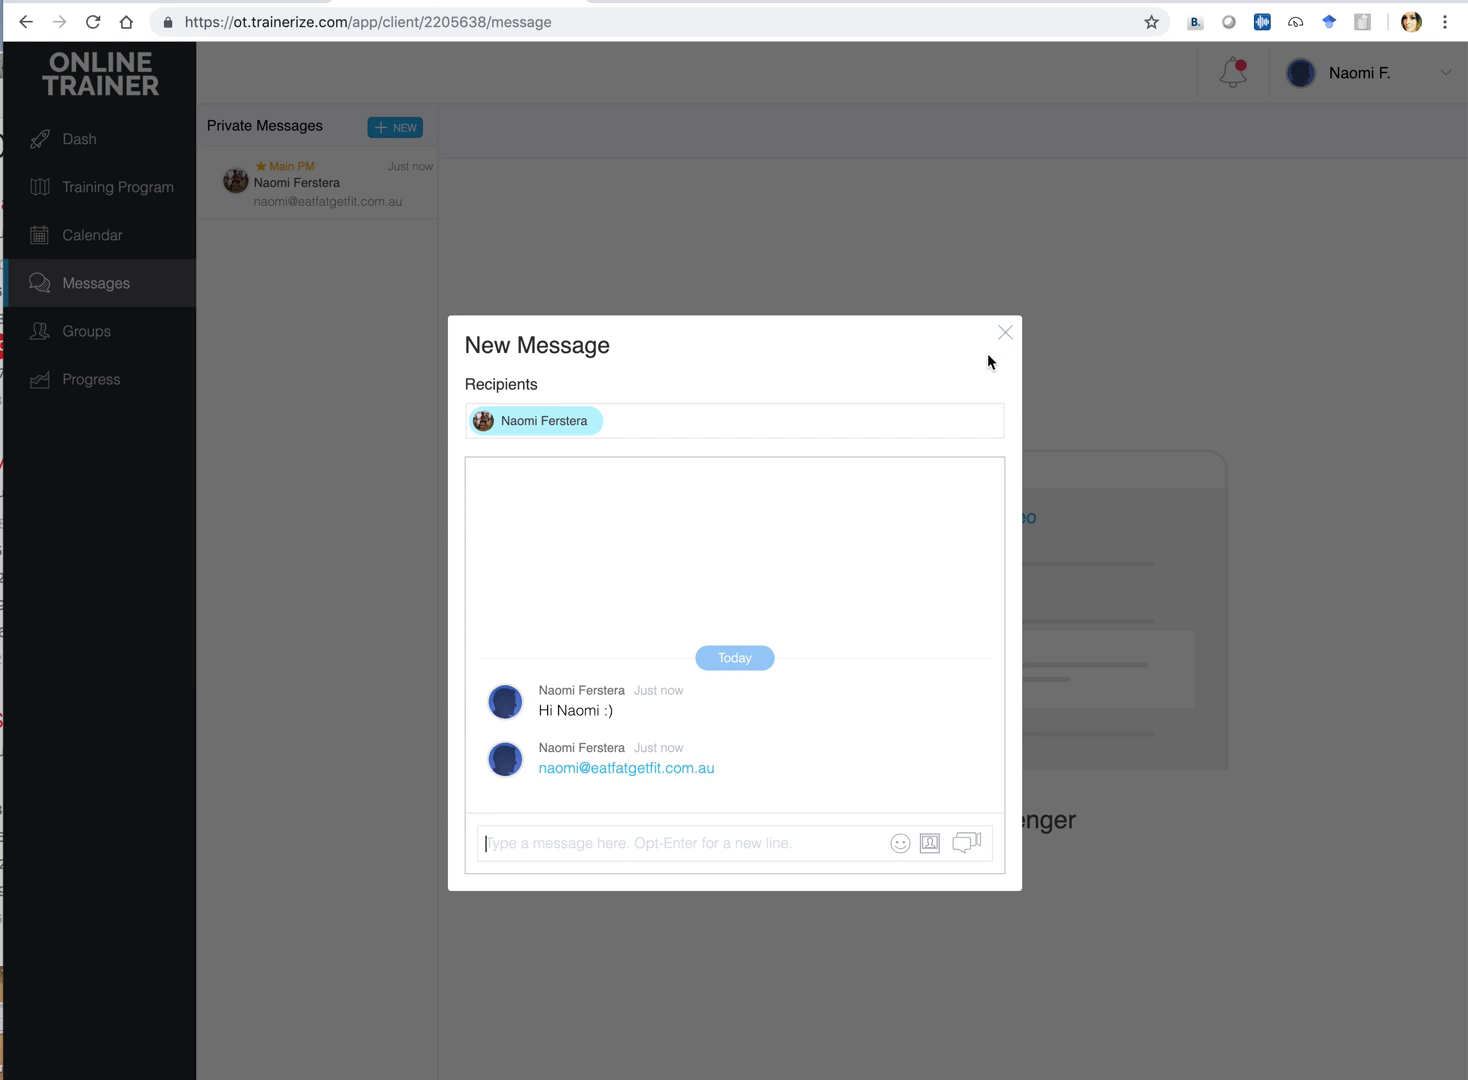
click(1007, 332)
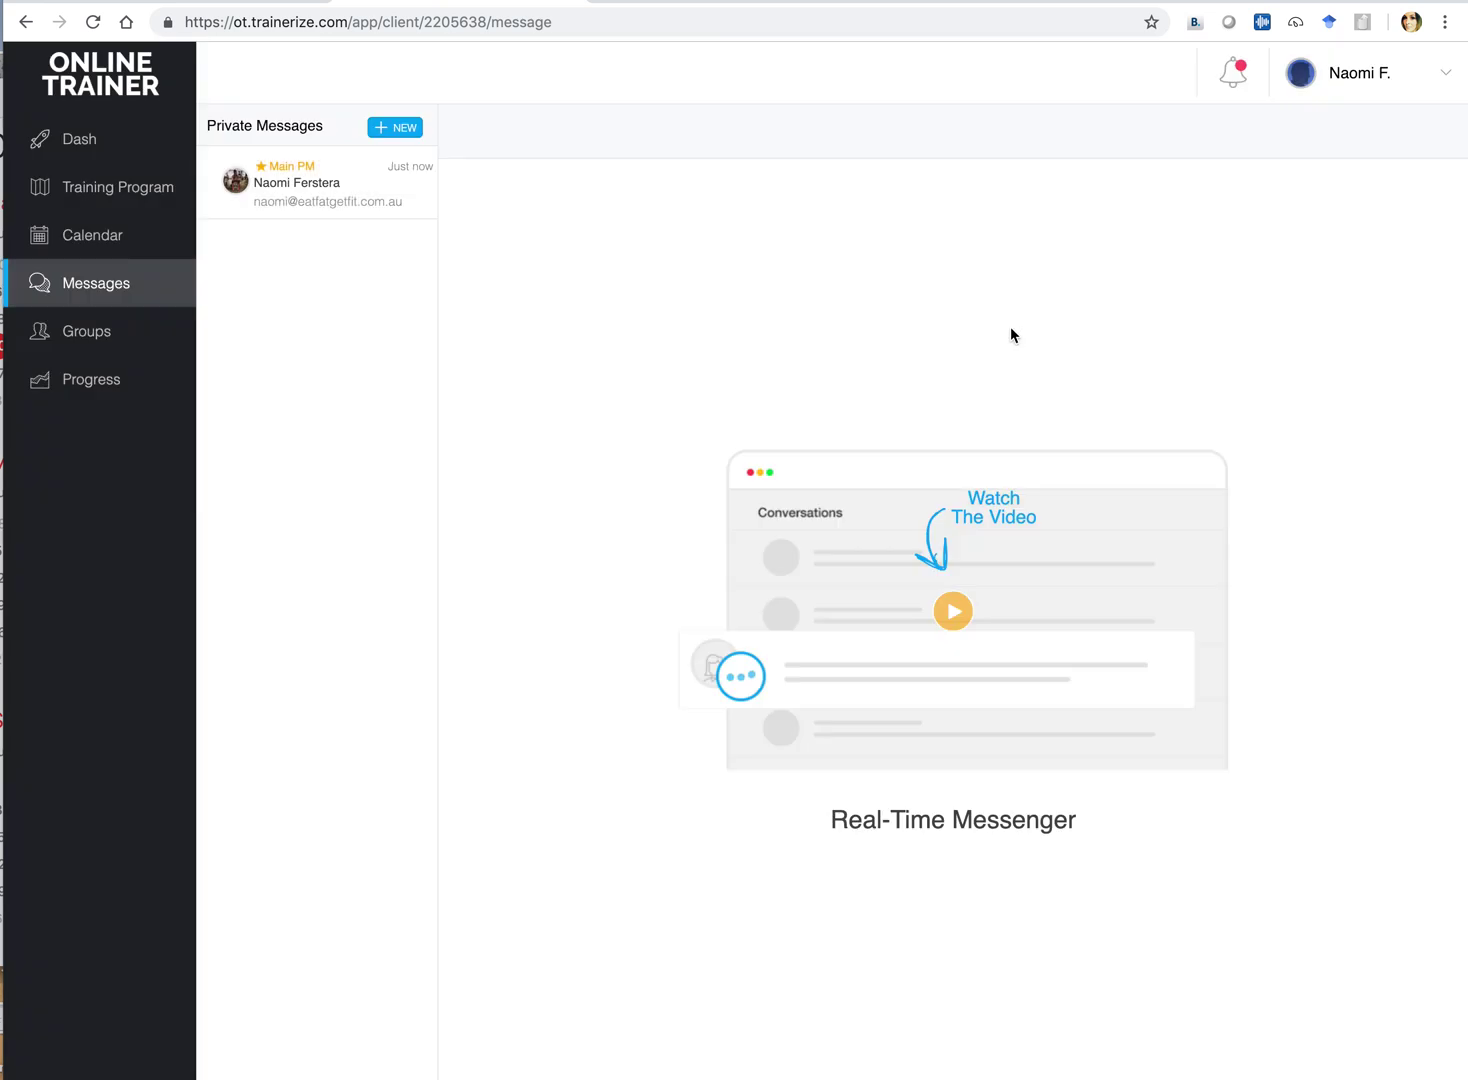
Open Progress from the sidebar to show the Progress Photos page
click(88, 388)
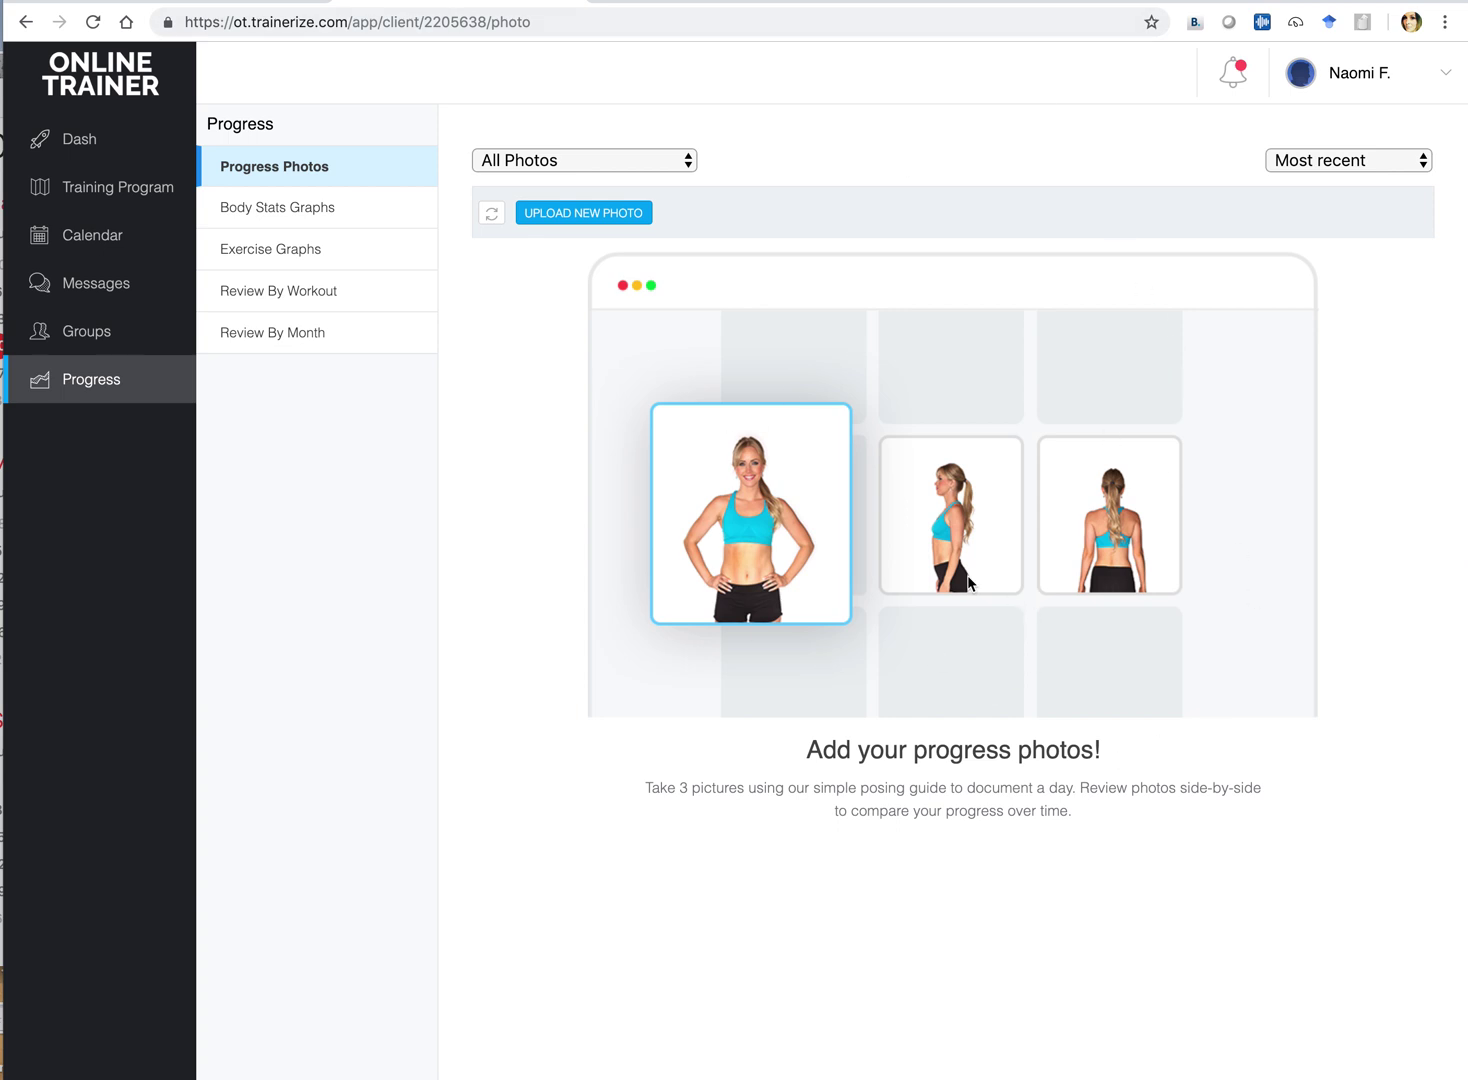
Open Body Stats Graphs and review the measurements, including Body Weight rising 60 to 61 kg
click(305, 220)
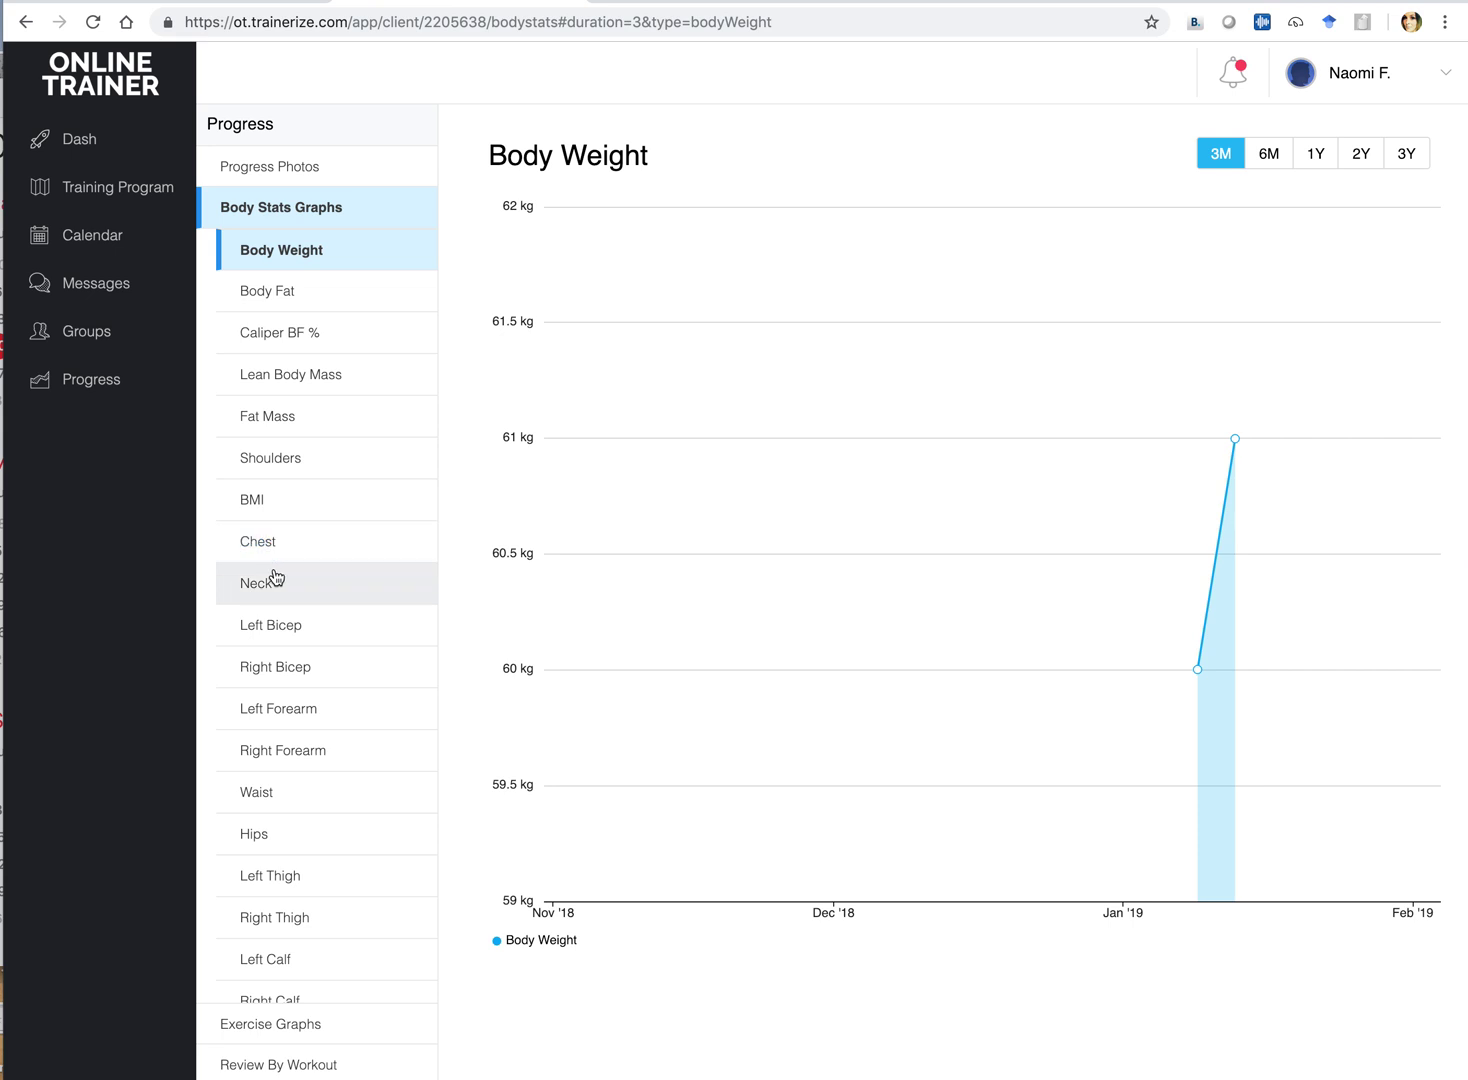
scroll(302, 773, down, 2)
scroll(303, 773, down, 4)
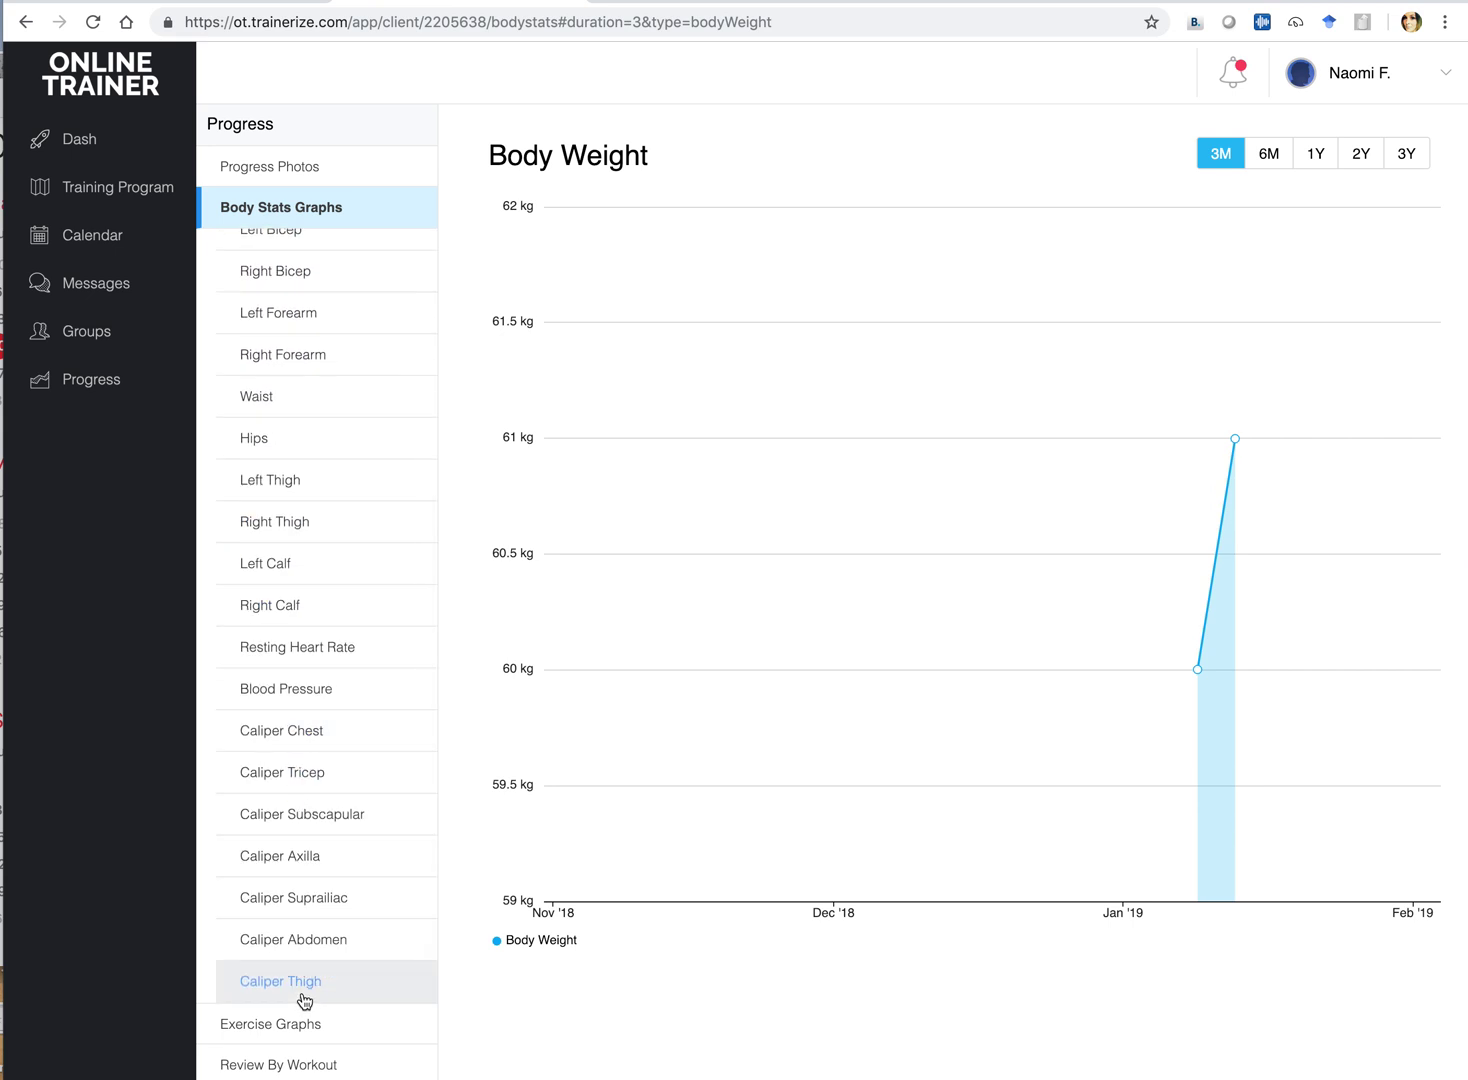
scroll(291, 745, up, 2)
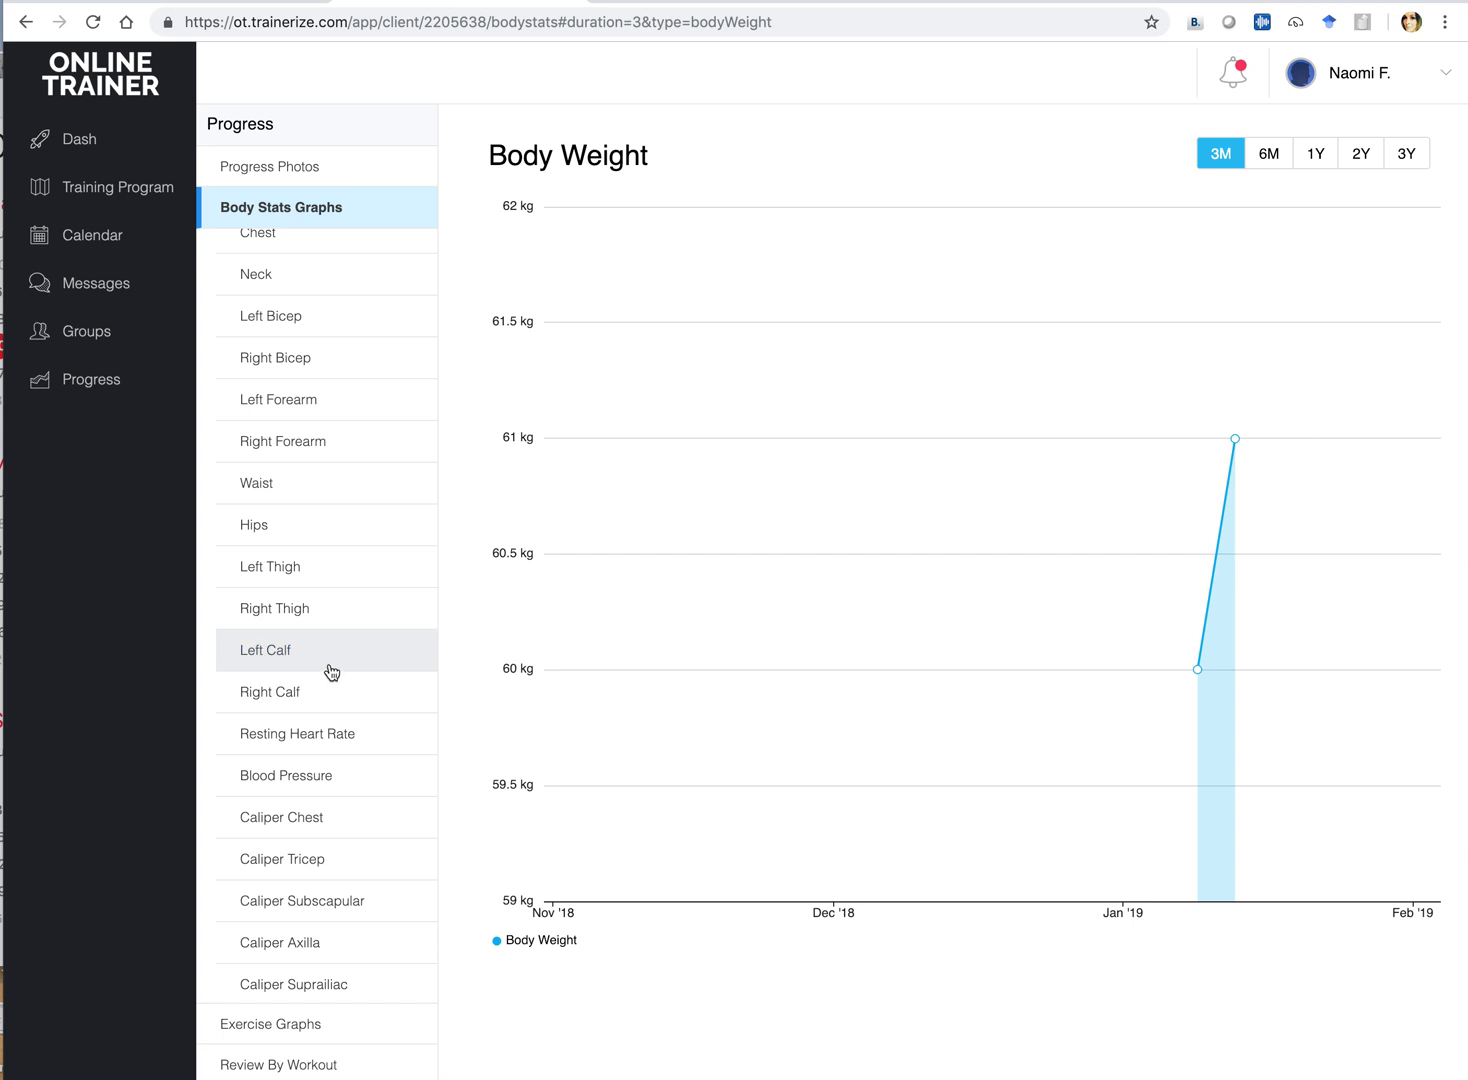
scroll(330, 649, up, 1)
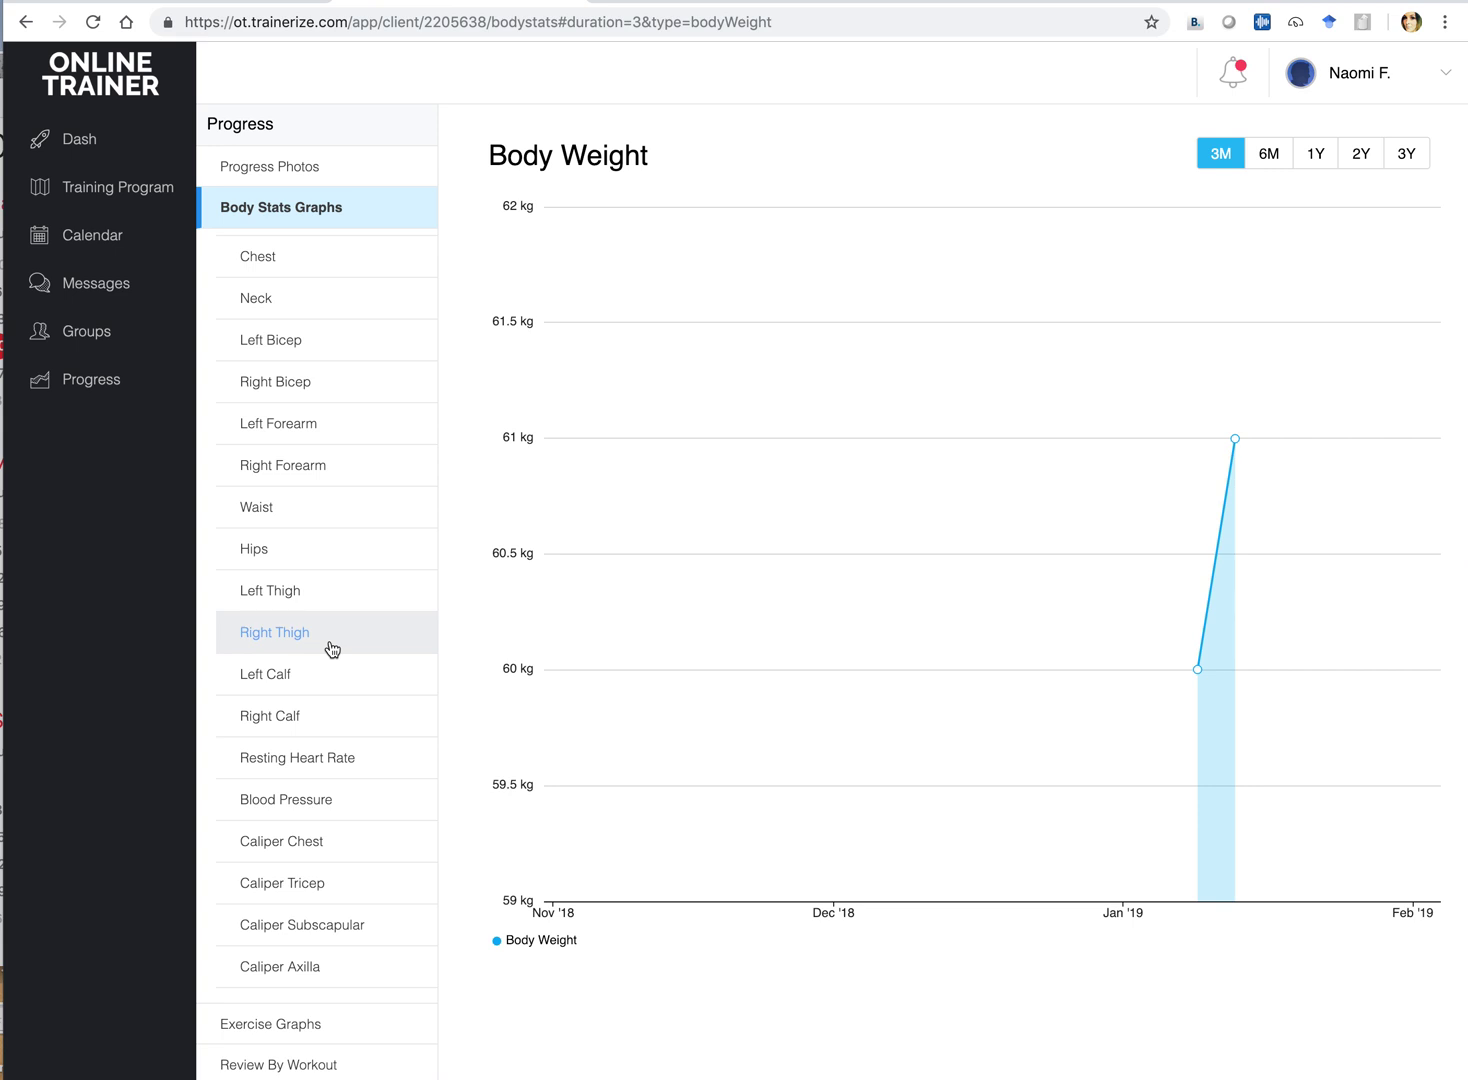
scroll(332, 649, down, 3)
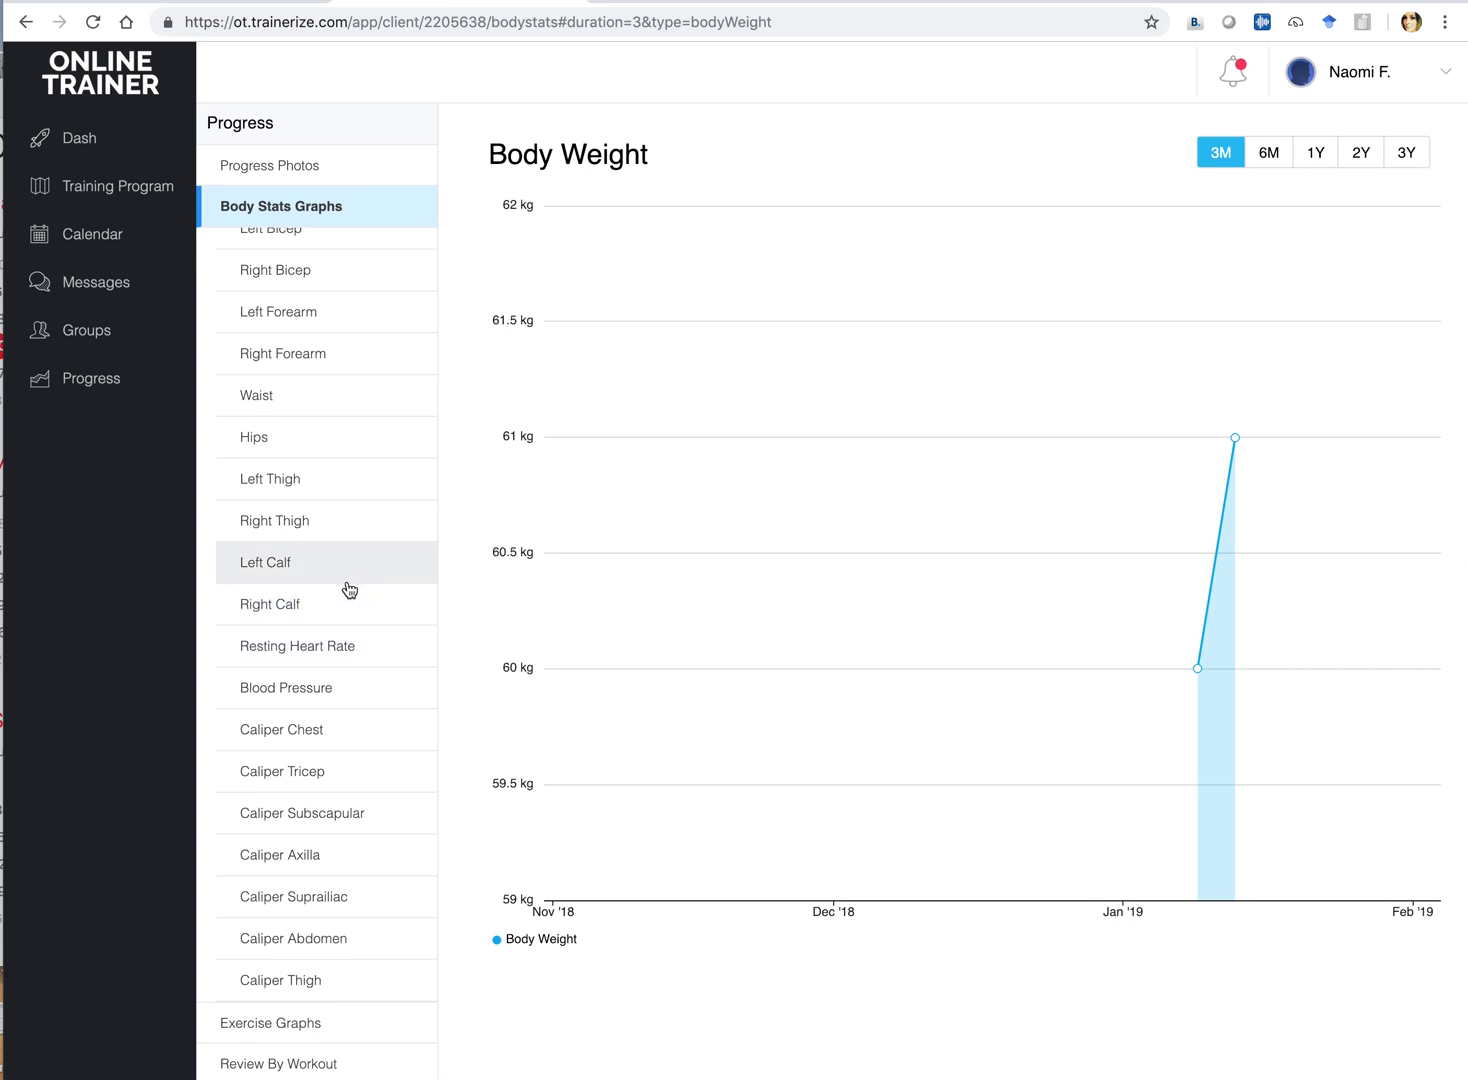
scroll(347, 672, up, 5)
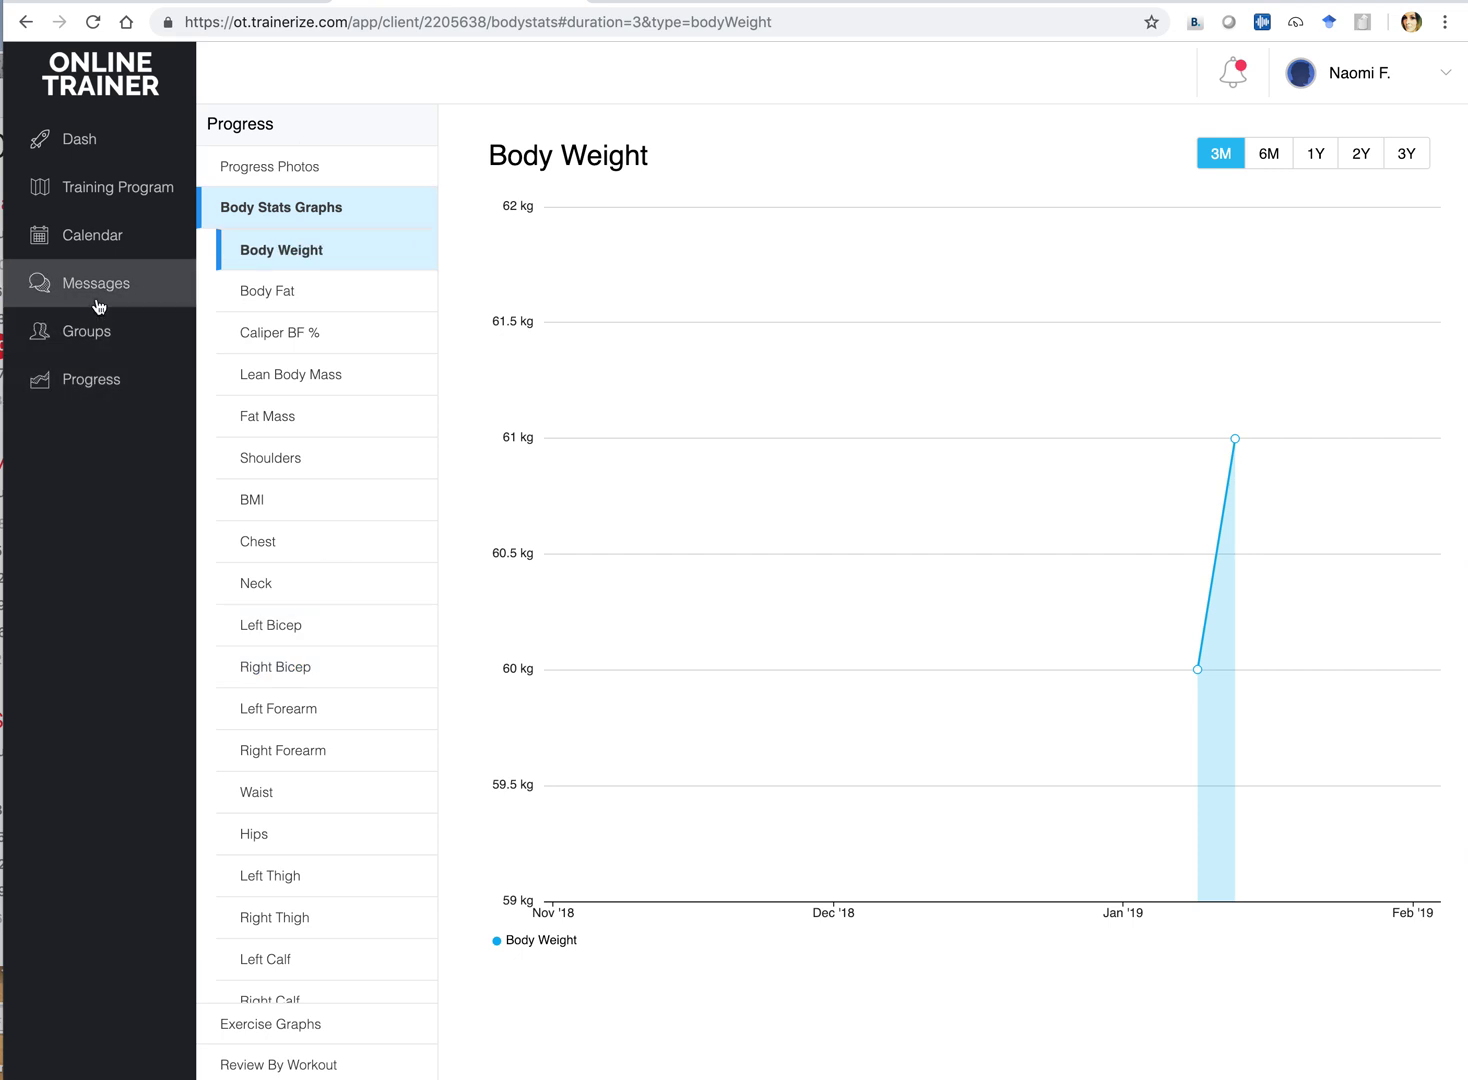
Visit the dashboard, training program and calendar, then open the Main PM conversation in Messages
click(89, 146)
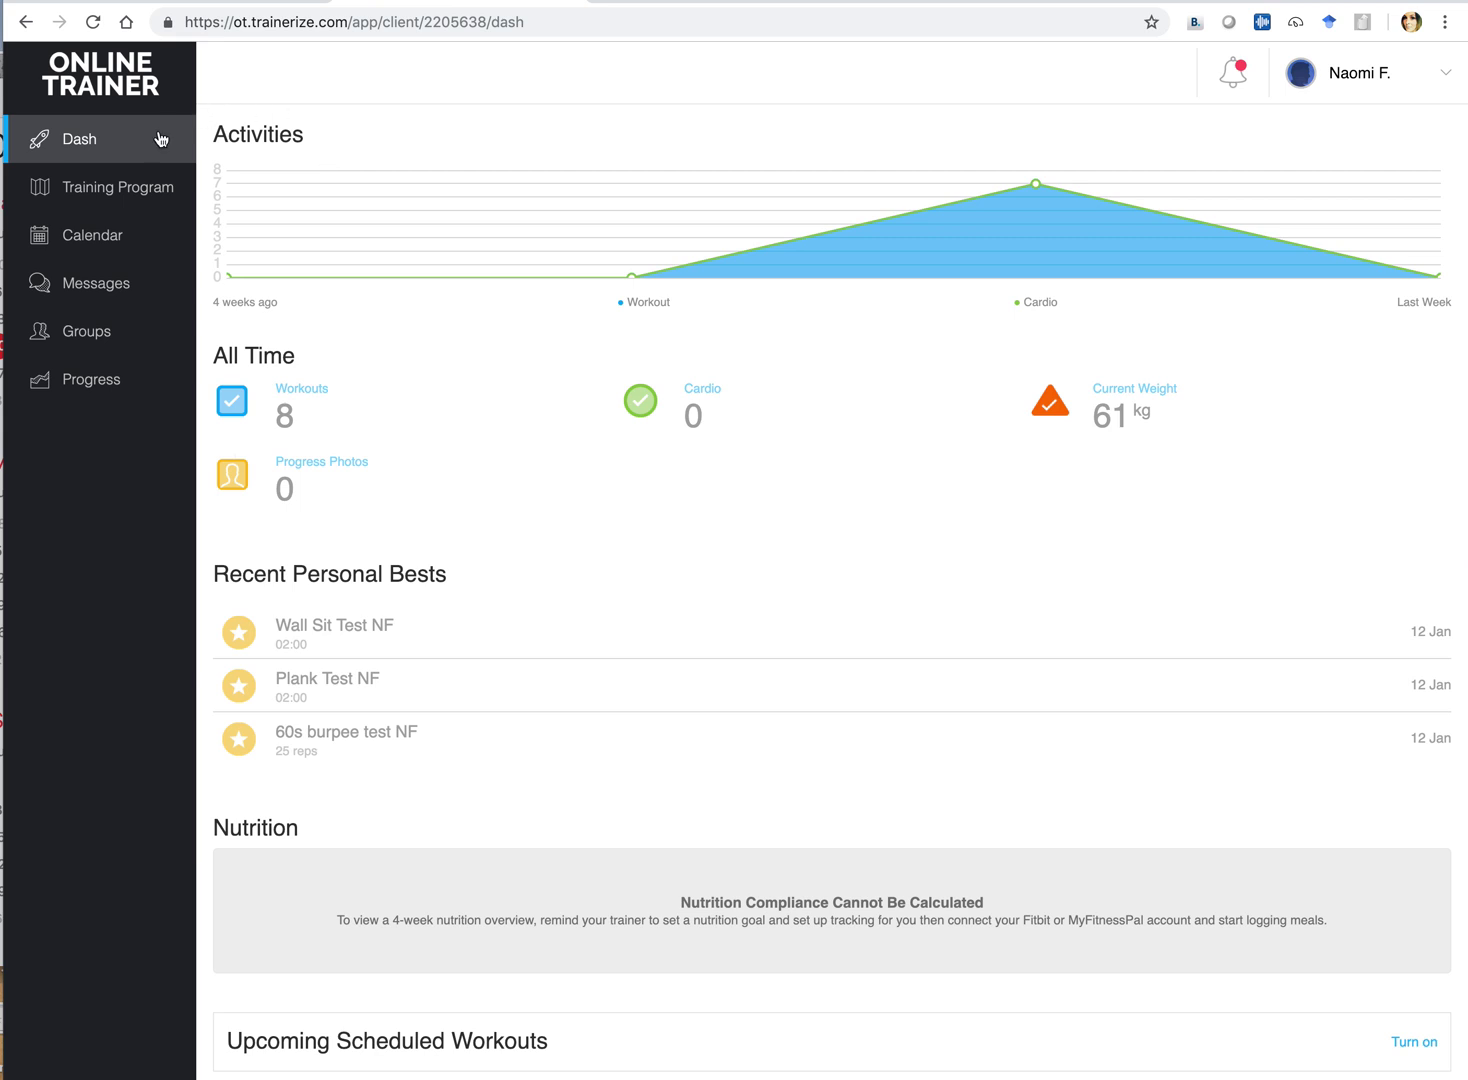
click(91, 198)
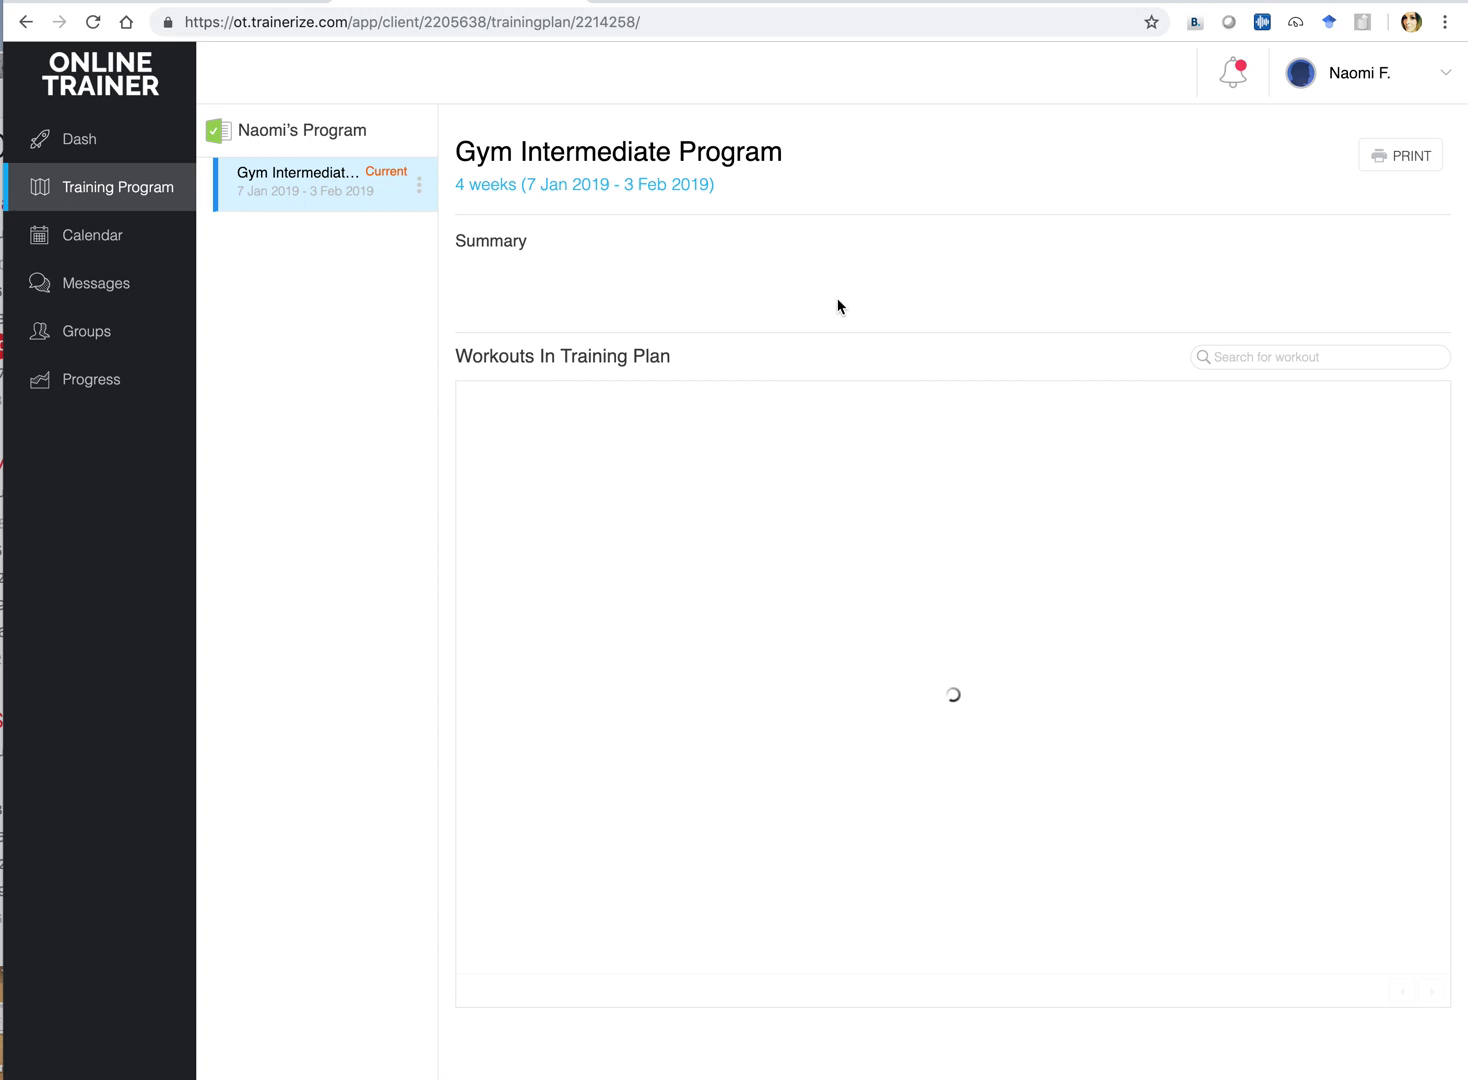
click(79, 238)
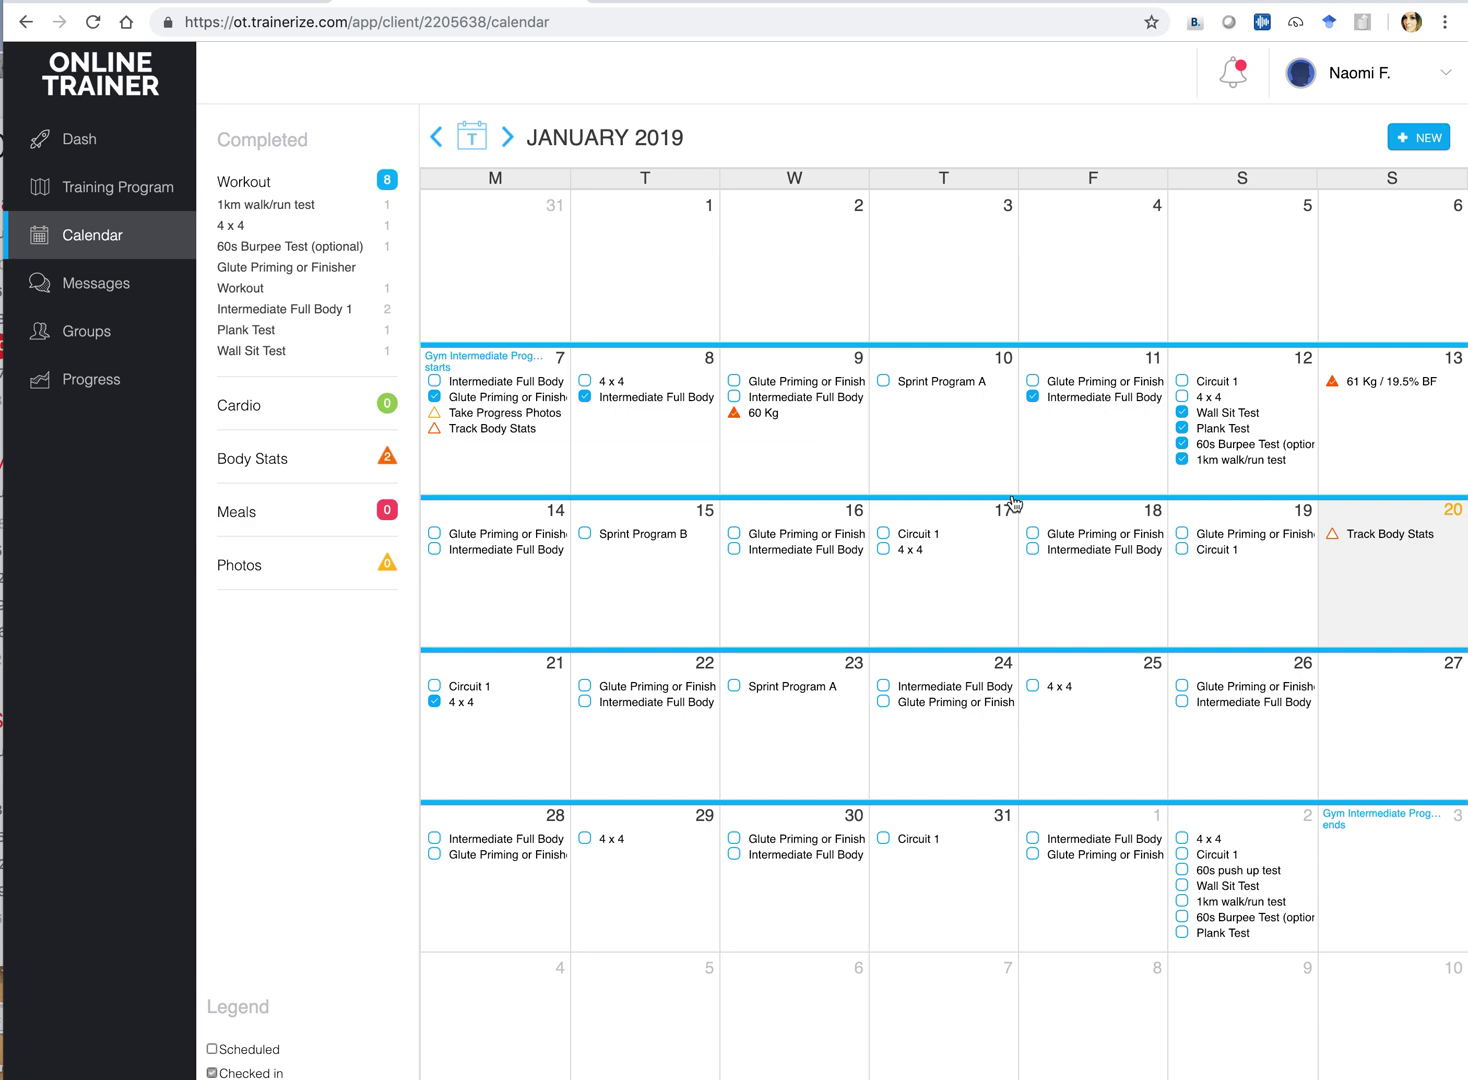
click(104, 300)
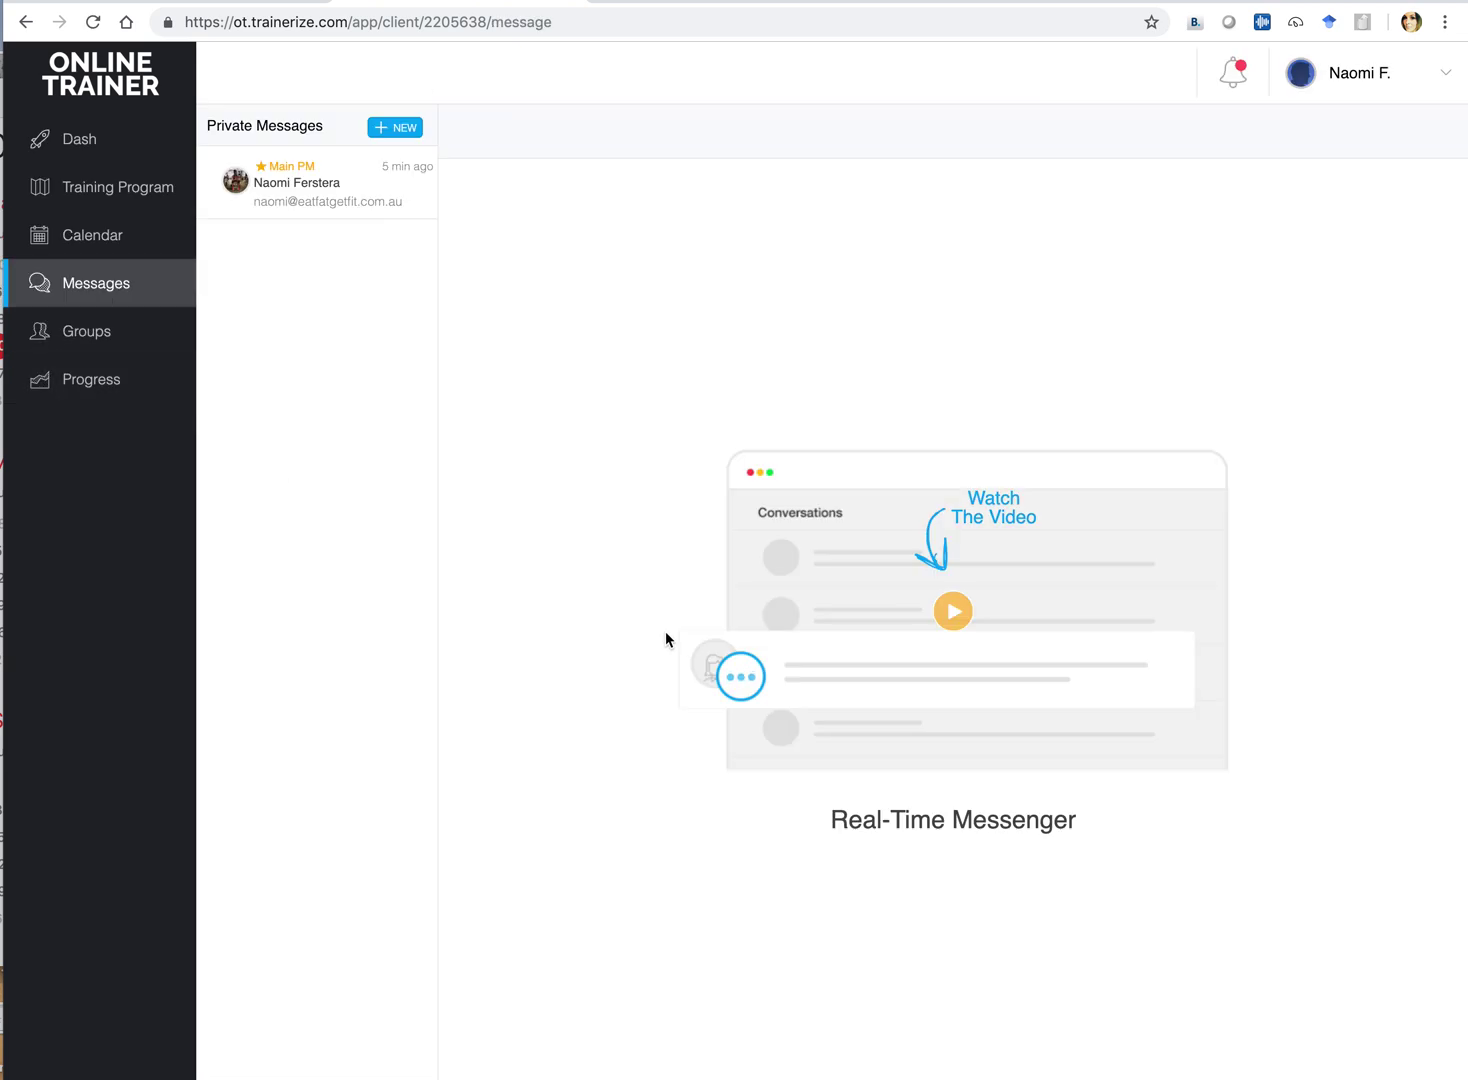
click(316, 197)
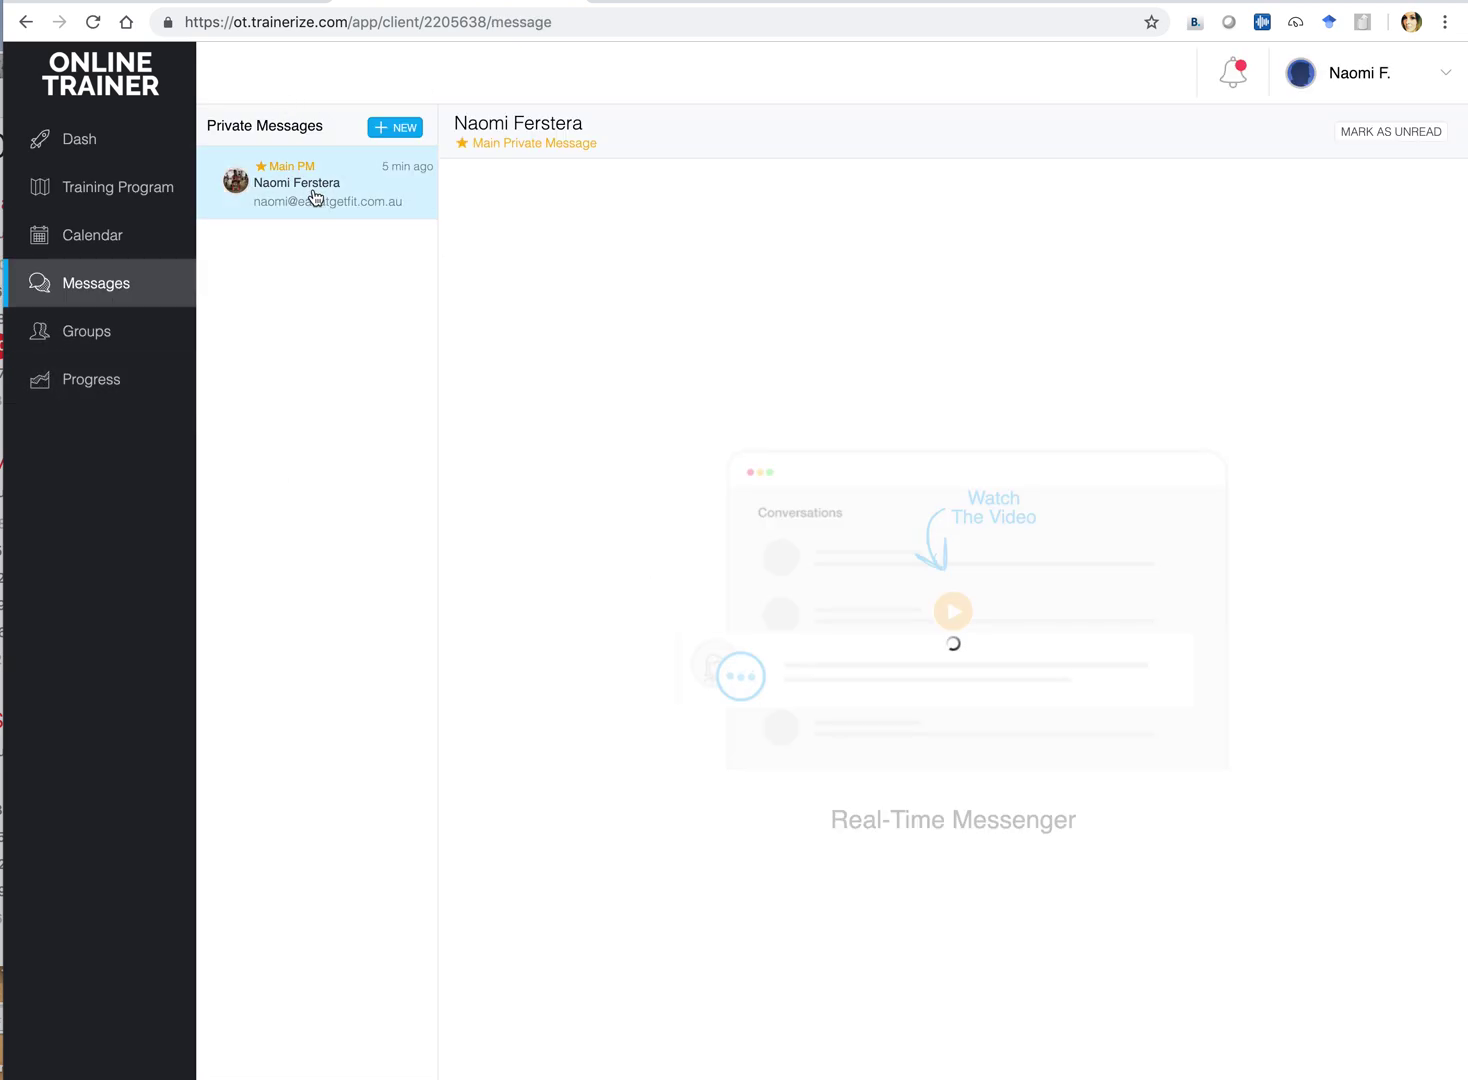